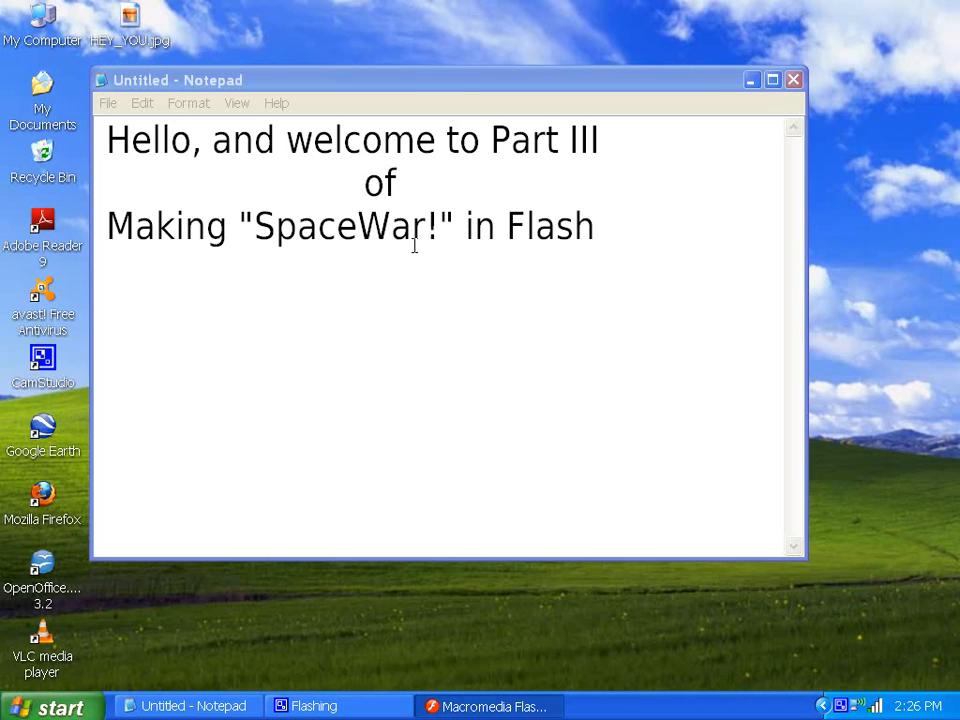
Switch to Macromedia Flash Professional 8 and save the untitled document as SpaceWar.fla in the Flash folder
left_click(610, 225)
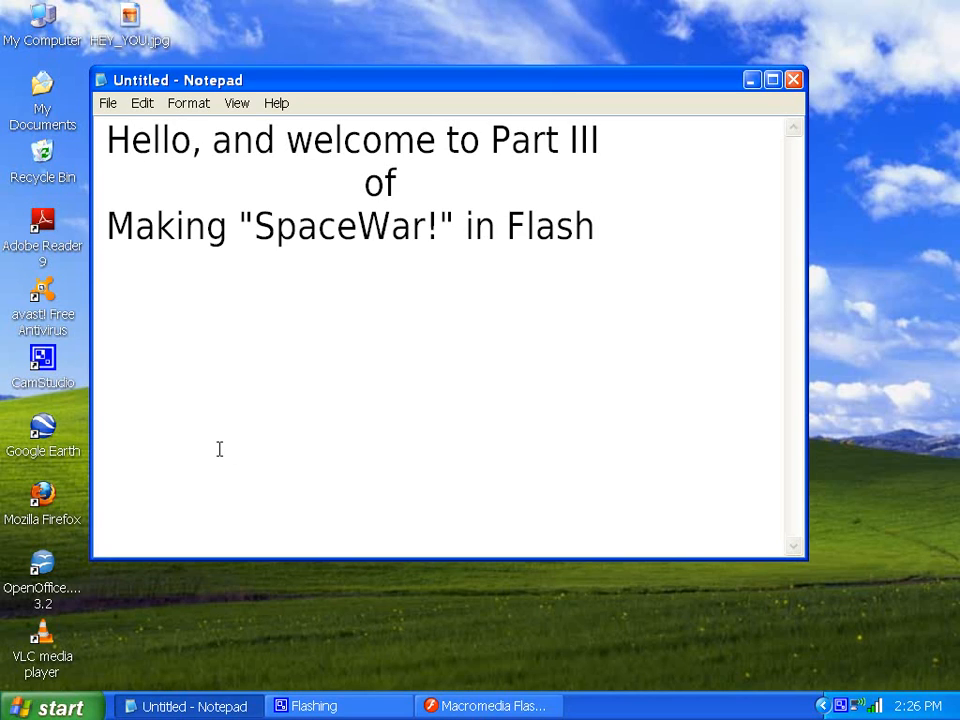
left_click(482, 706)
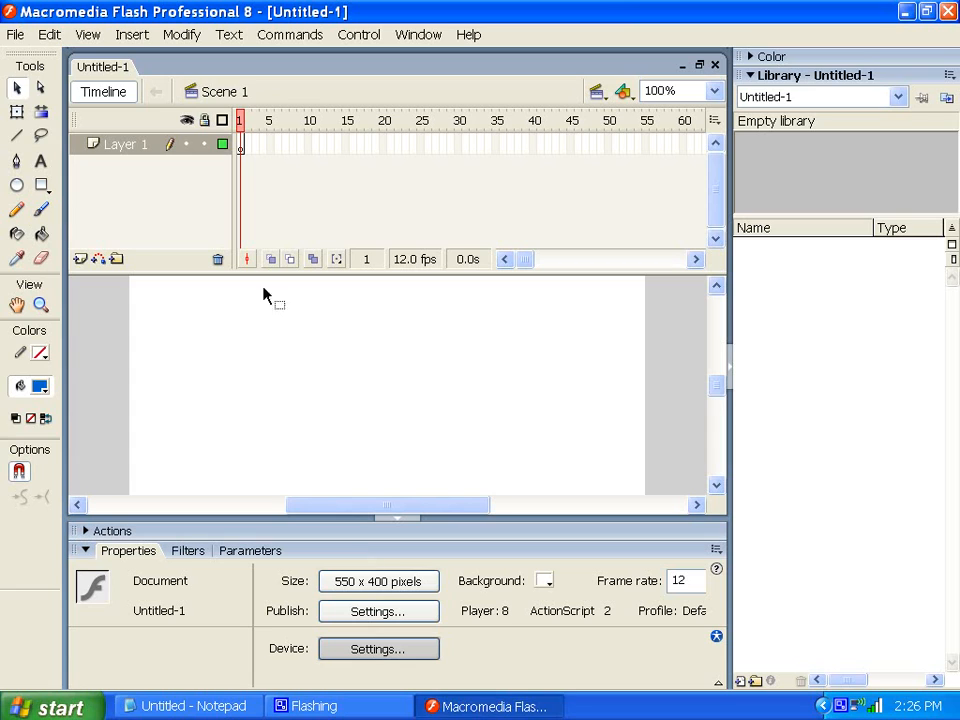
left_click(16, 37)
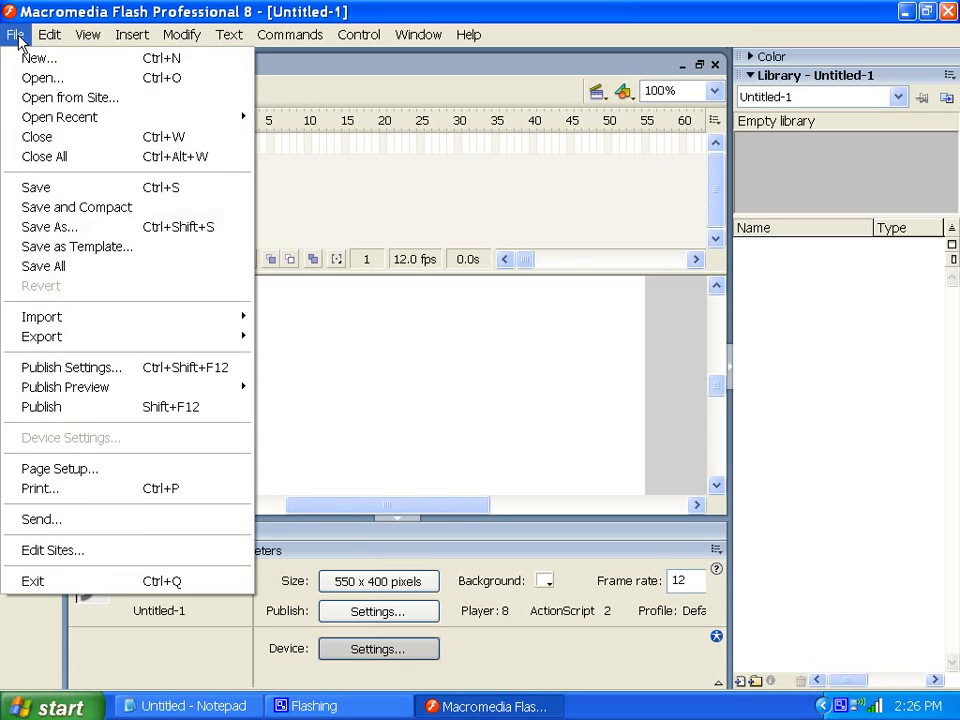
left_click(48, 229)
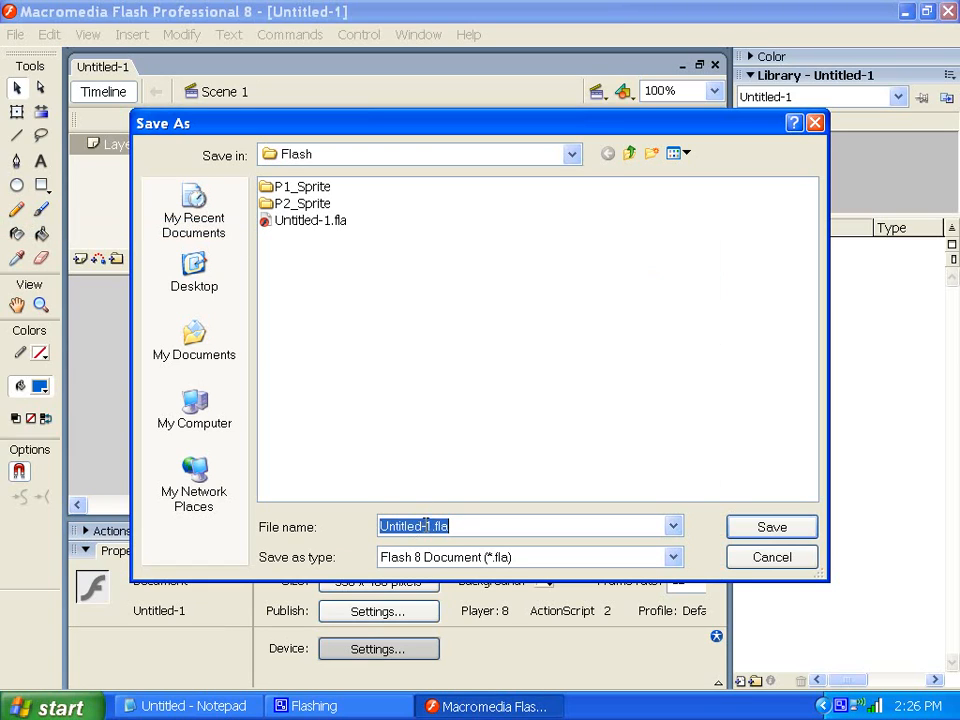
left_click_drag(430, 524, 313, 509)
type("SpaceW")
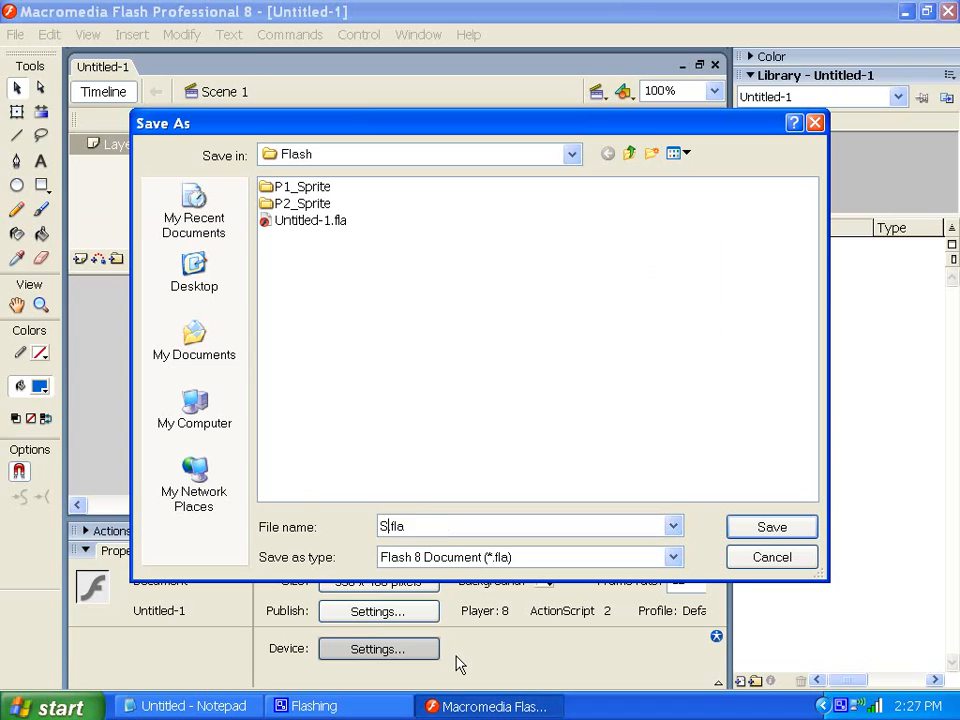
type("ar")
left_click(768, 527)
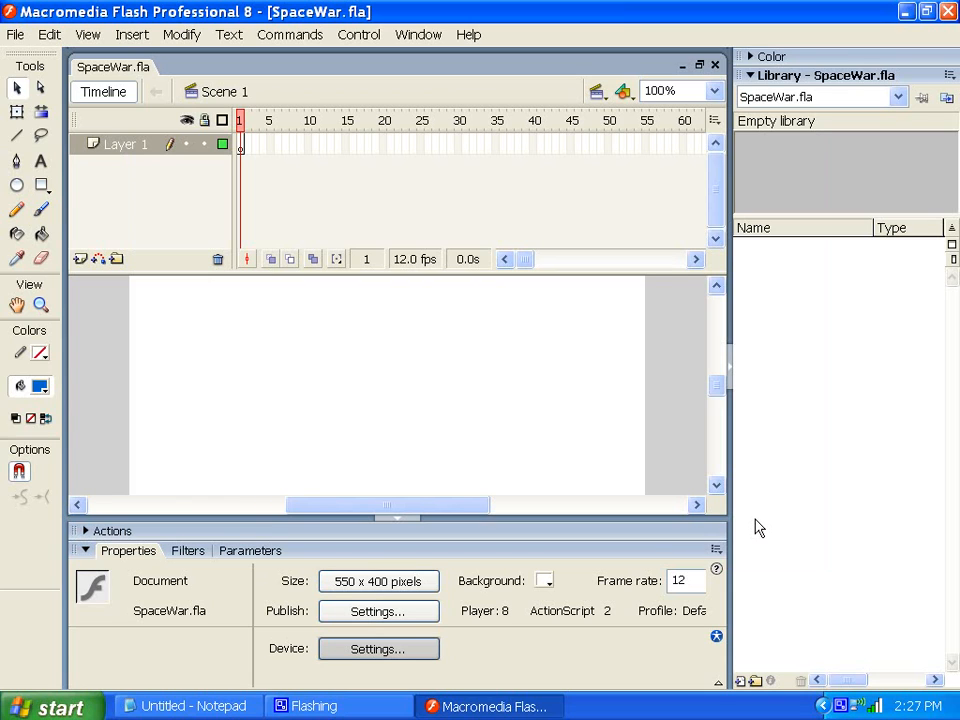
left_click(15, 34)
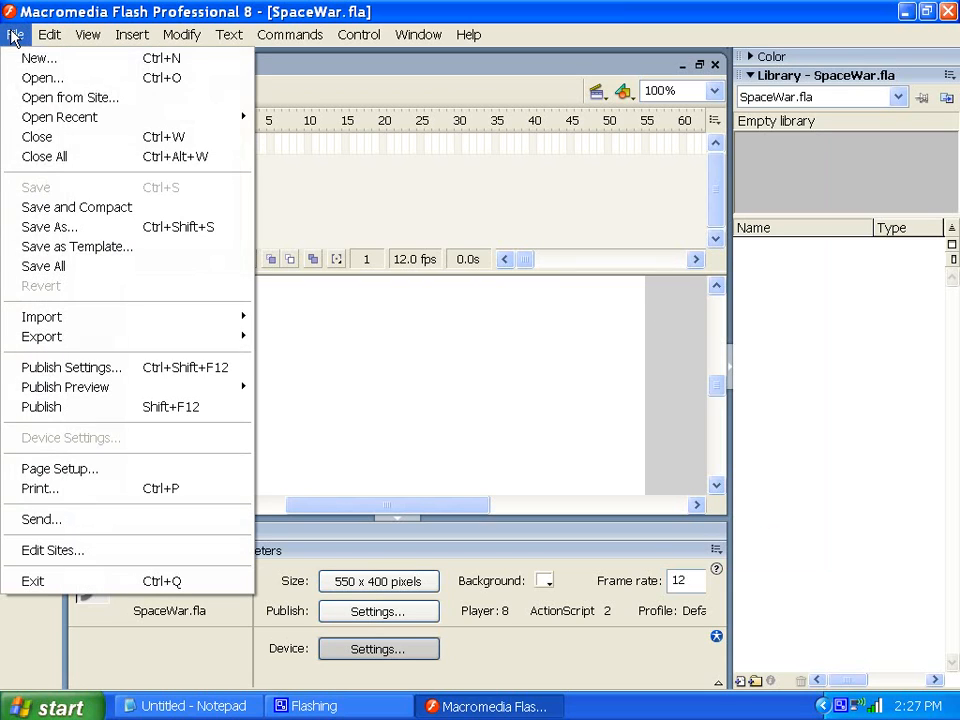
mouse_move(49, 34)
left_click(63, 8)
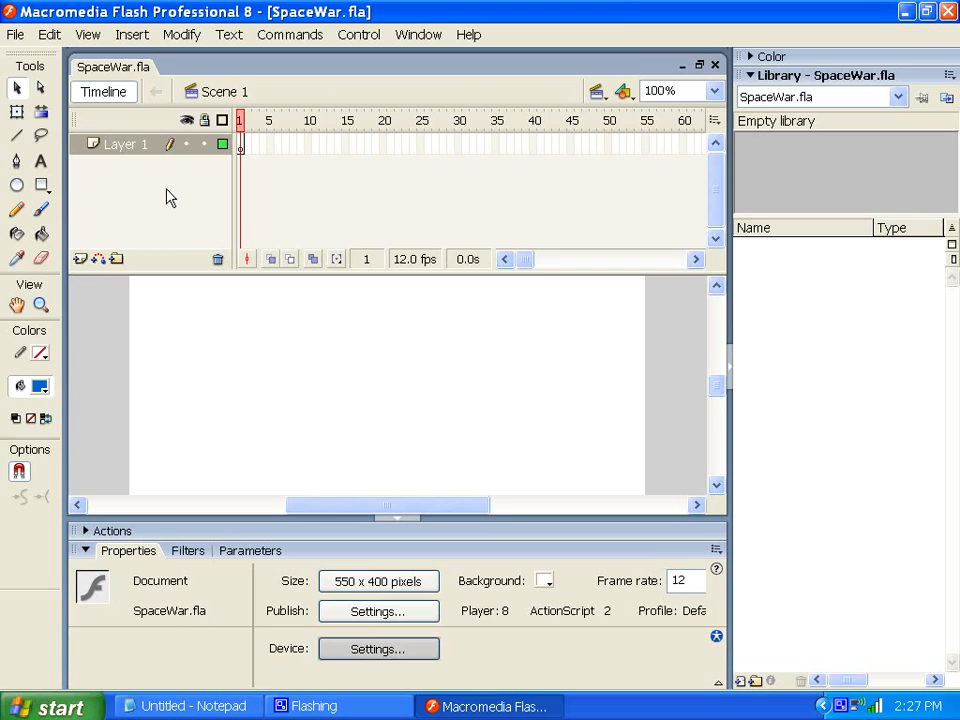
Create a movie clip symbol named "Player 1 Ship" and enable Export for ActionScript with the matching identifier
left_click(130, 38)
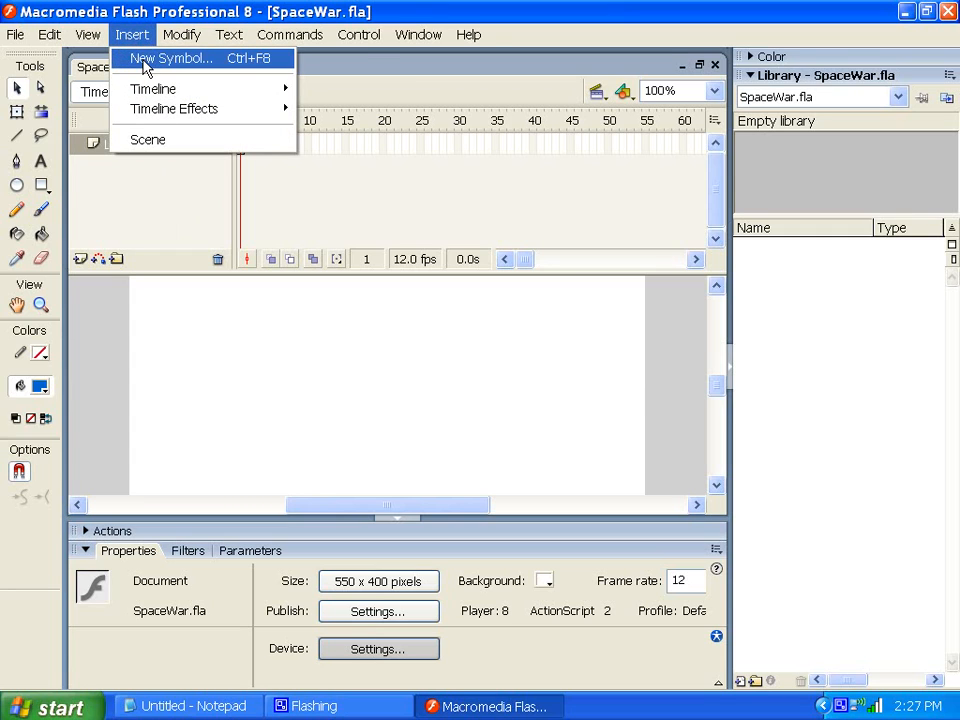
left_click(141, 60)
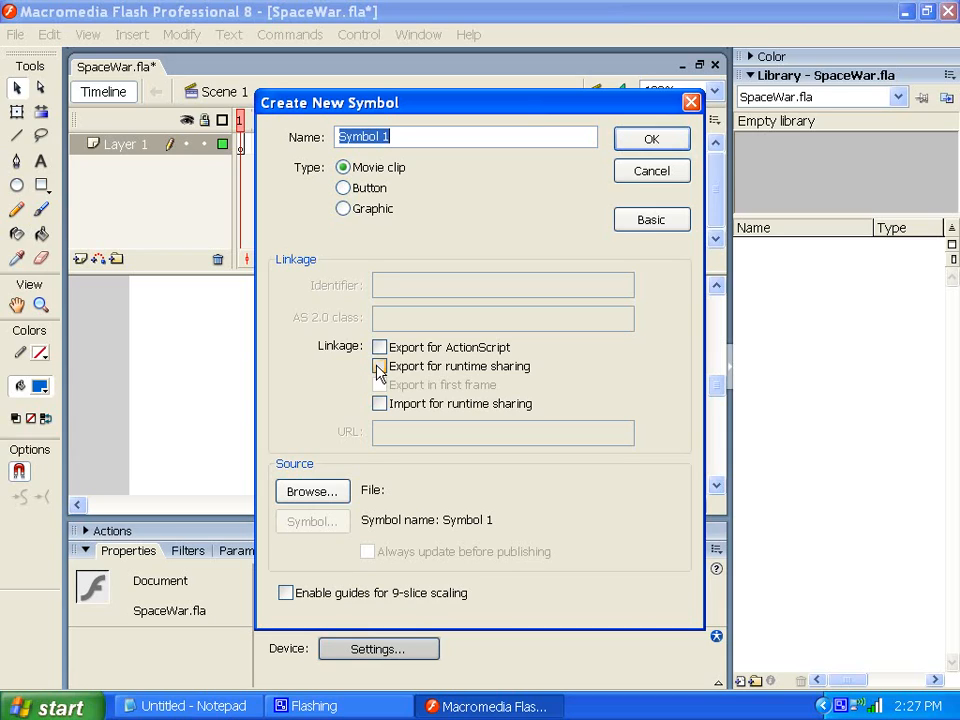
type("Player 1 Ship")
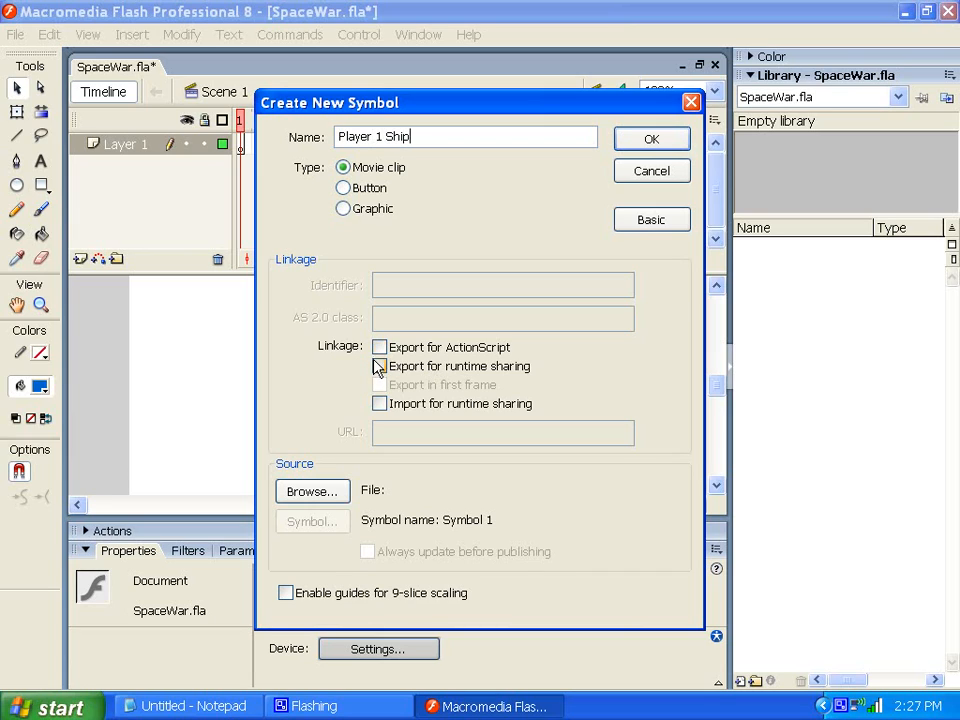
left_click(380, 348)
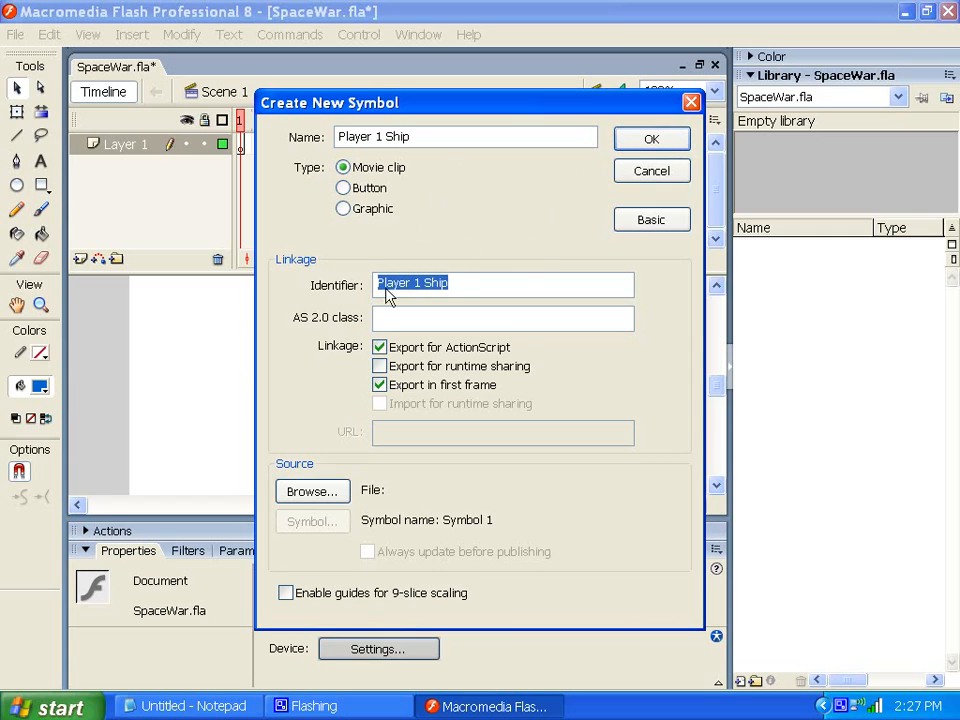
left_click(645, 140)
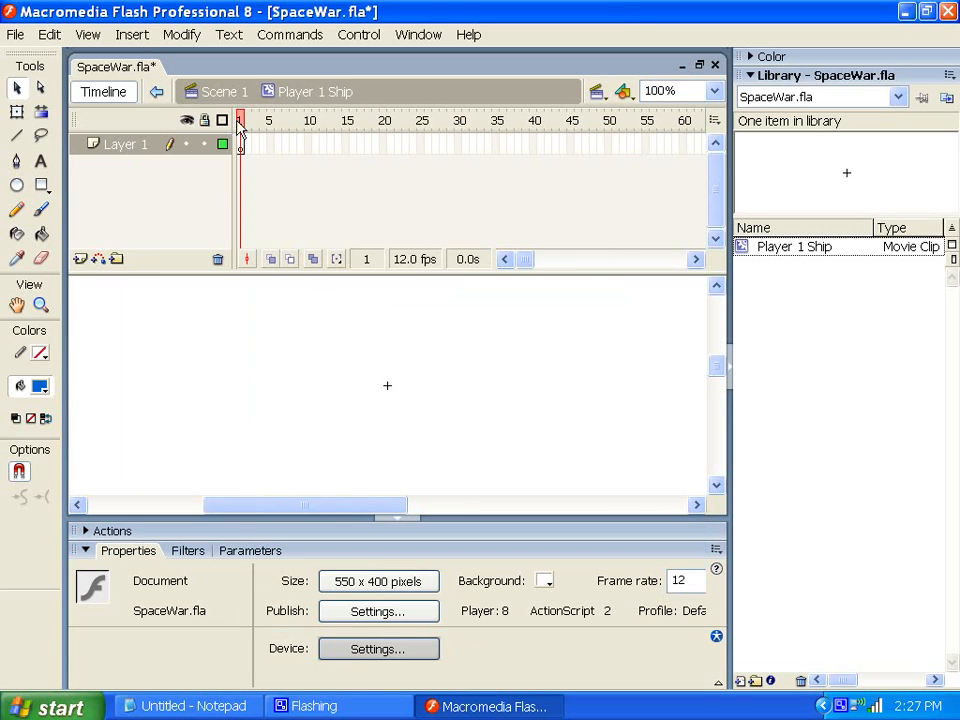
Start an import to the stage and browse to the P1_Sprite folder inside My Documents, Graphics, Flash
left_click(14, 36)
mouse_move(139, 318)
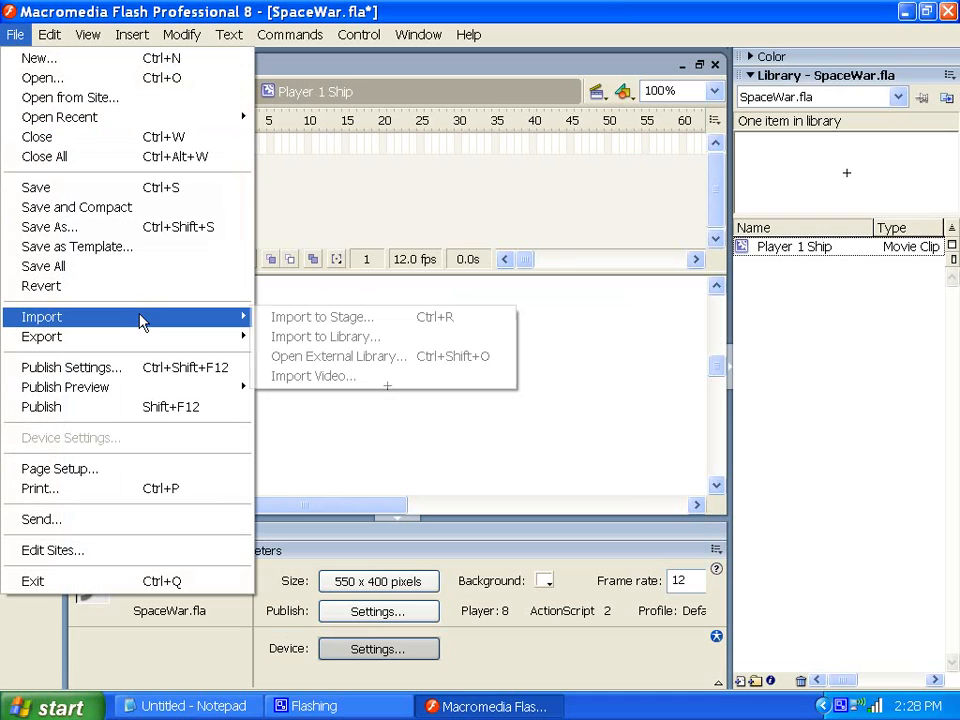
left_click(320, 318)
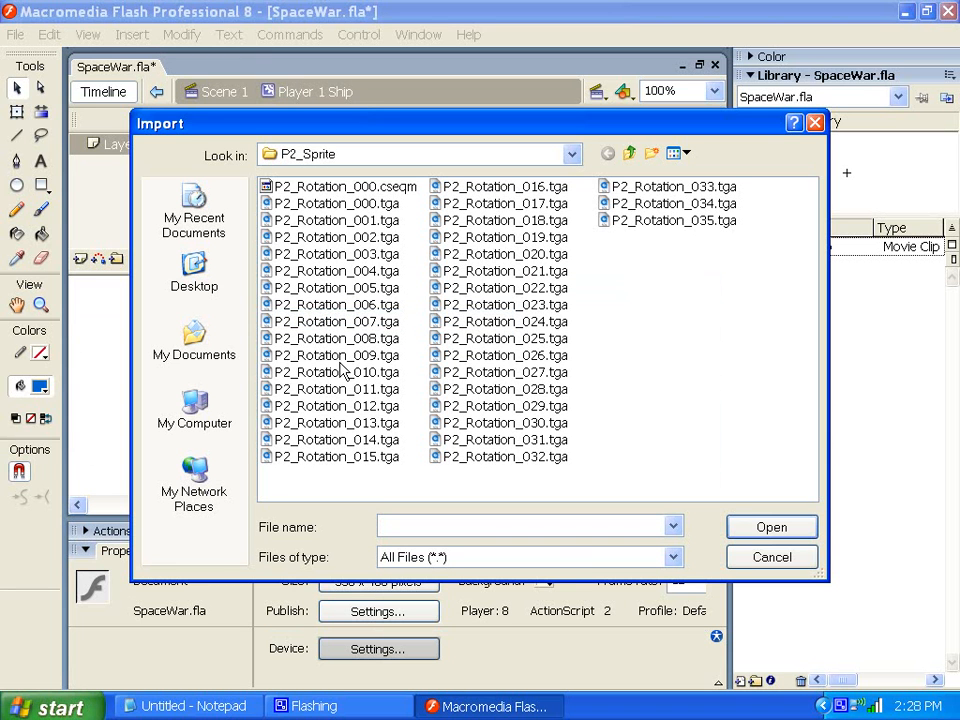
left_click(573, 154)
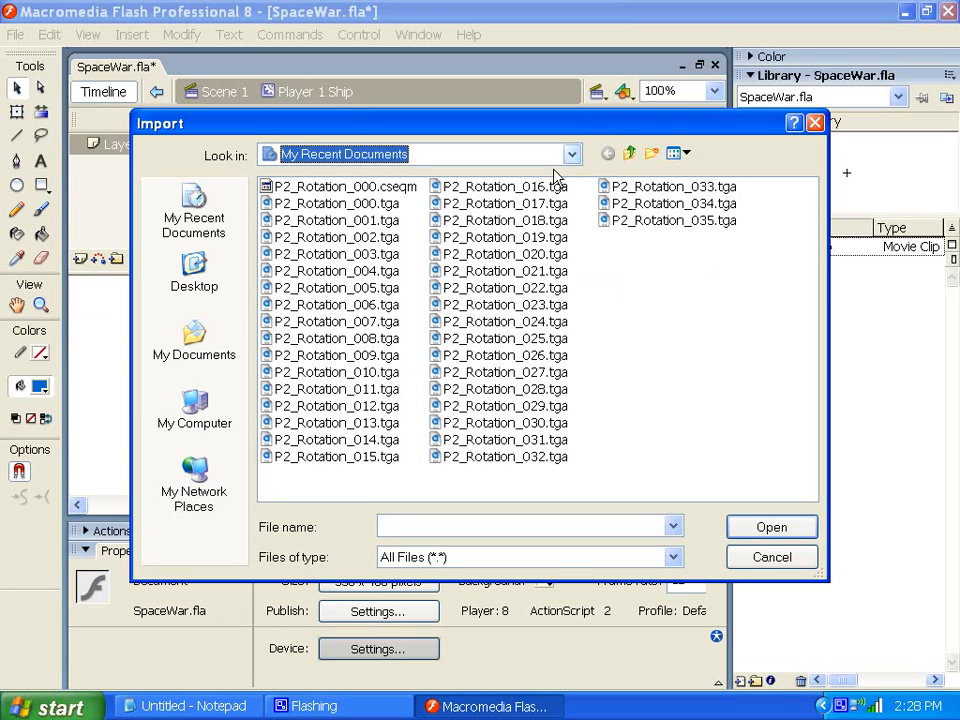
left_click(572, 156)
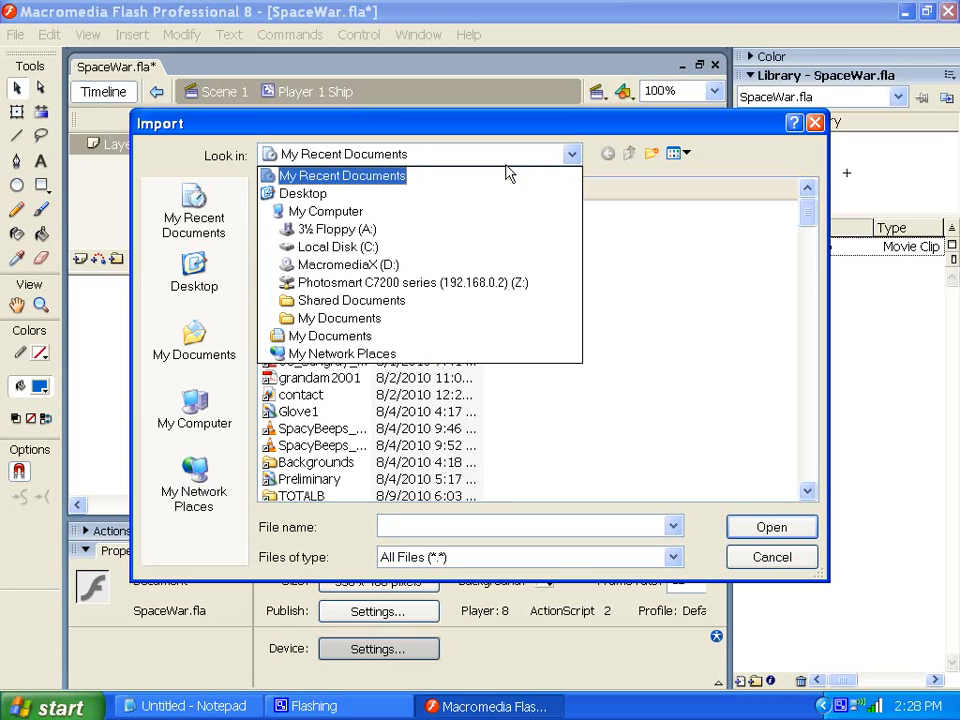
left_click(692, 274)
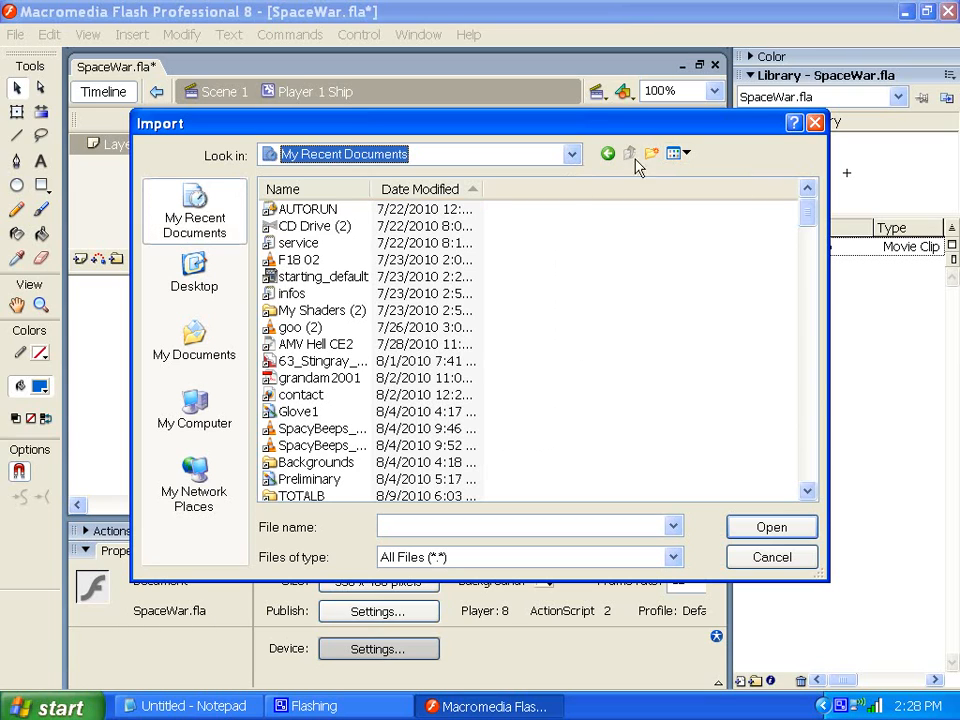
left_click(196, 340)
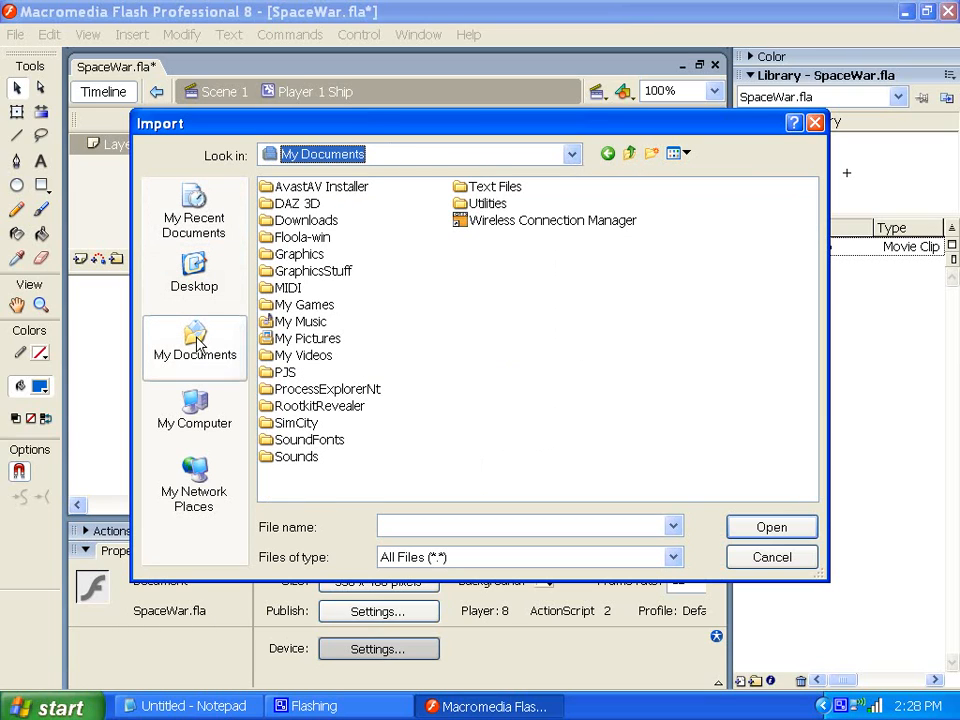
double_click(285, 254)
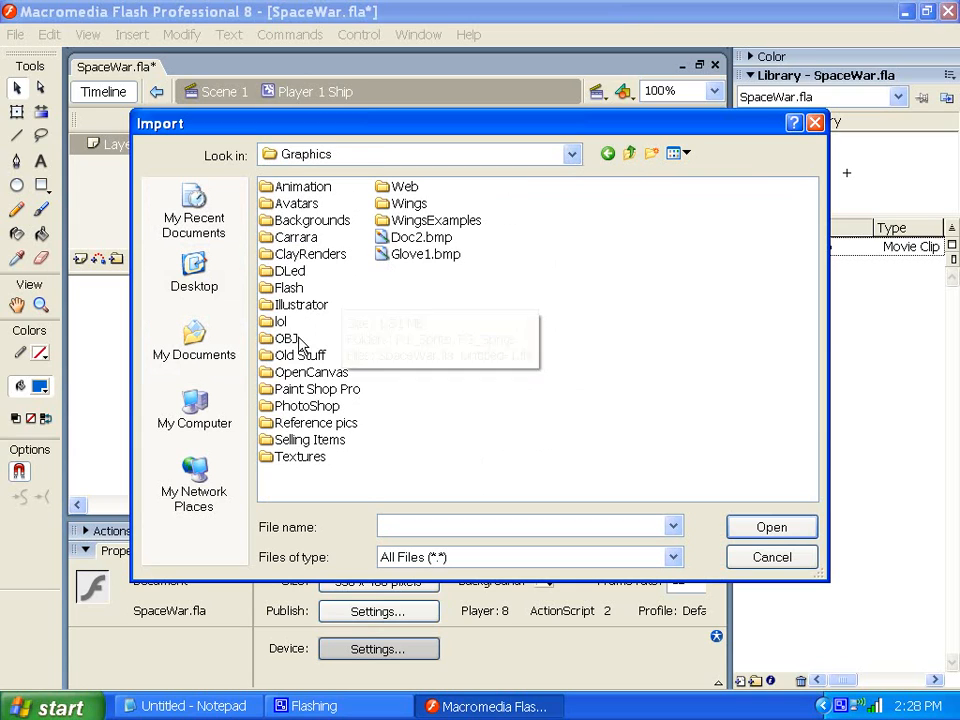
double_click(286, 288)
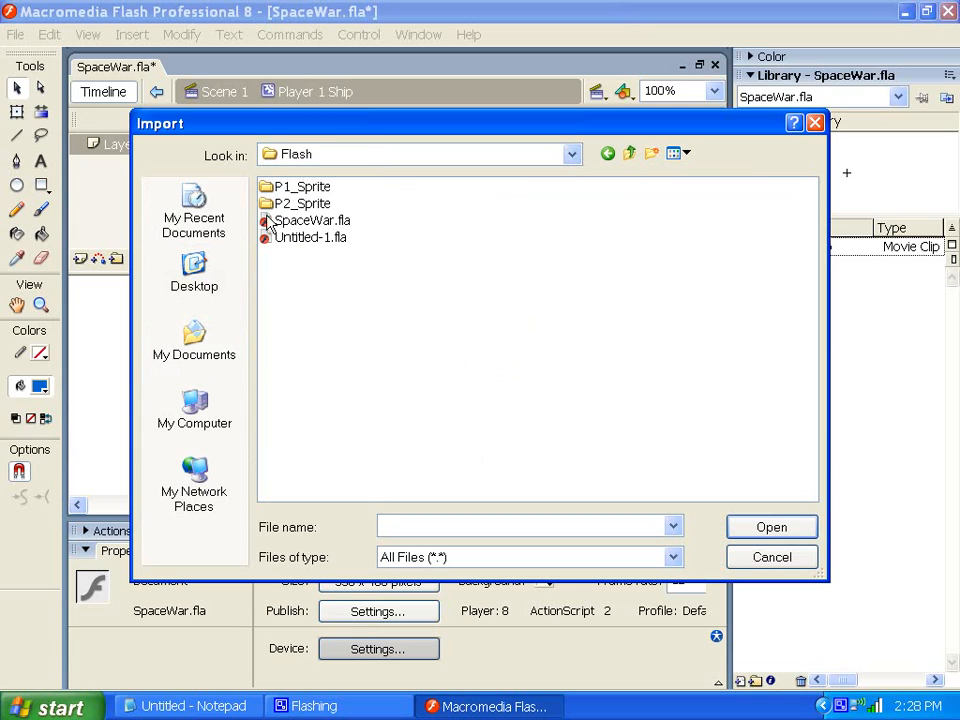
double_click(288, 187)
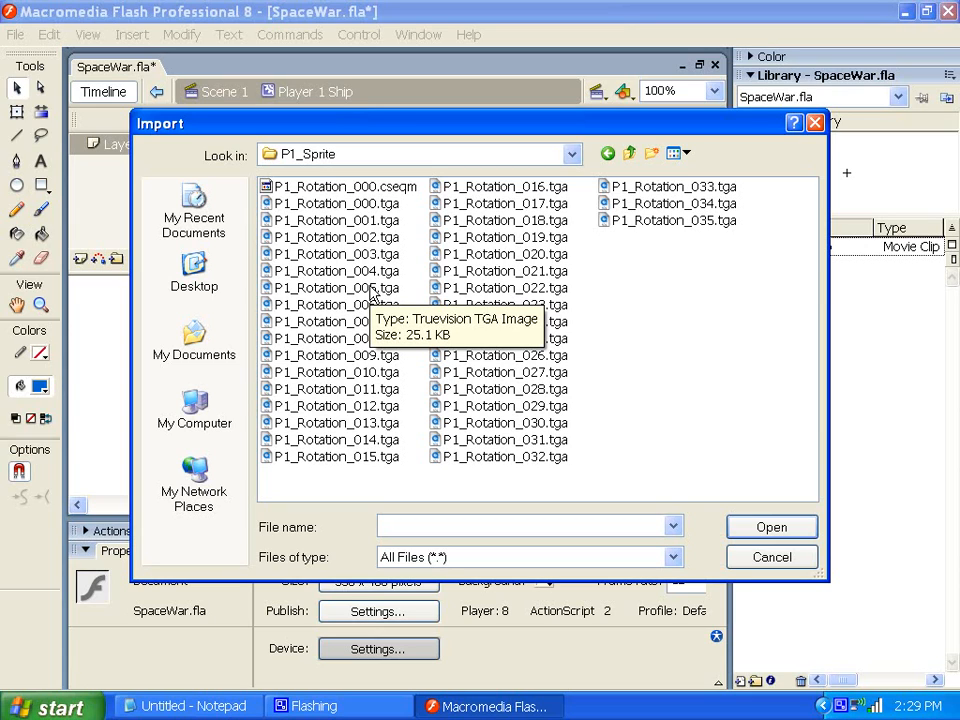
Import P1_Rotation_000.tga with all images in its sequence into the Player 1 Ship symbol, and minimize the Notepad window
left_click(337, 204)
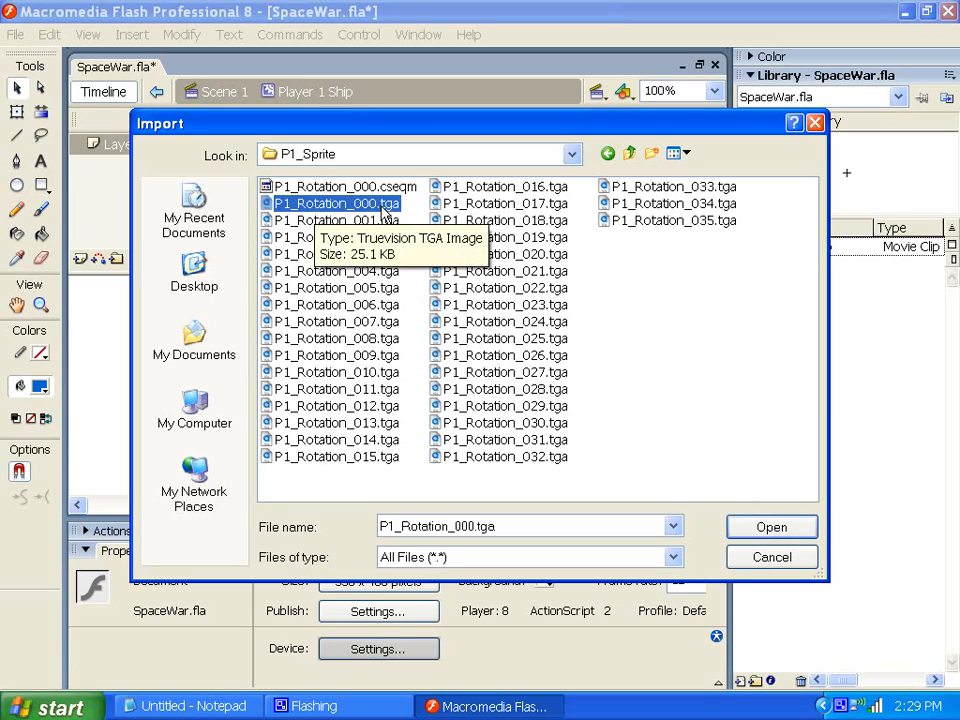
left_click(757, 529)
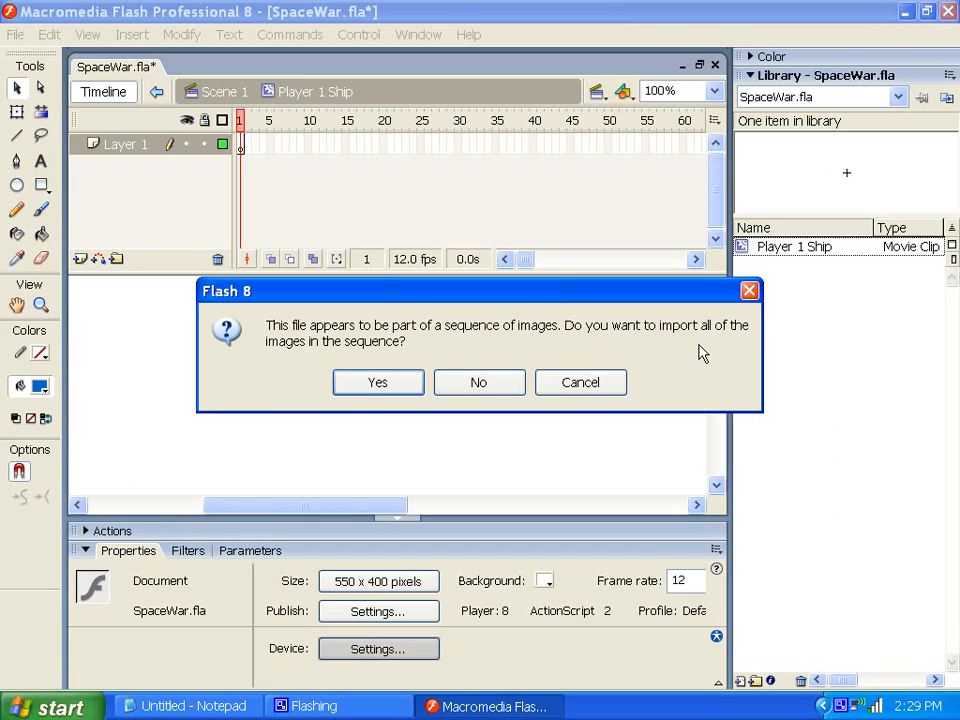
left_click(377, 388)
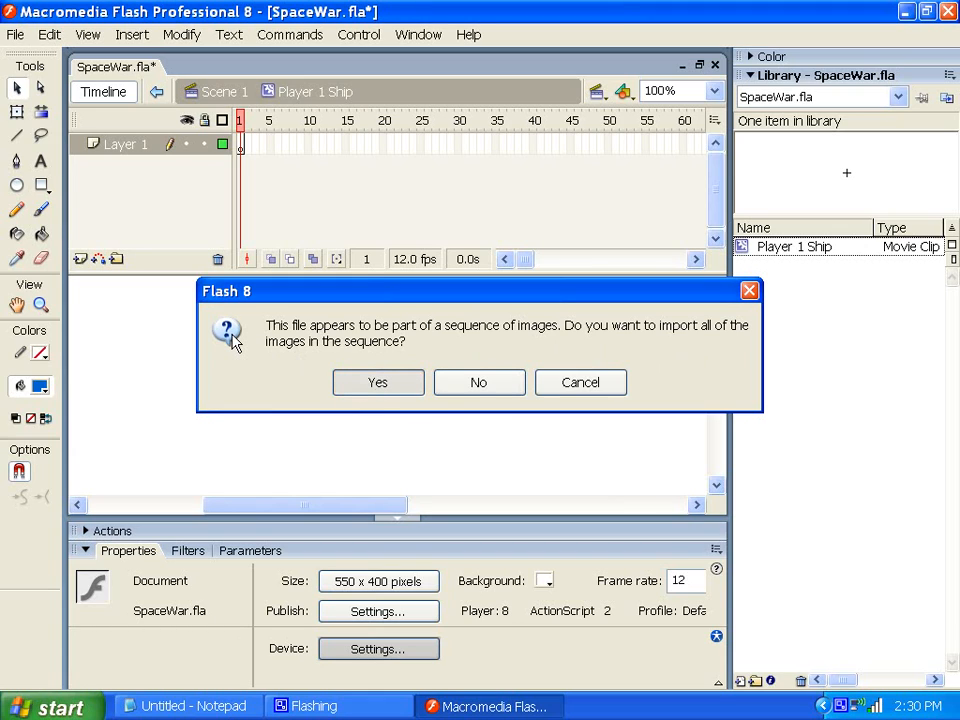
key("Return")
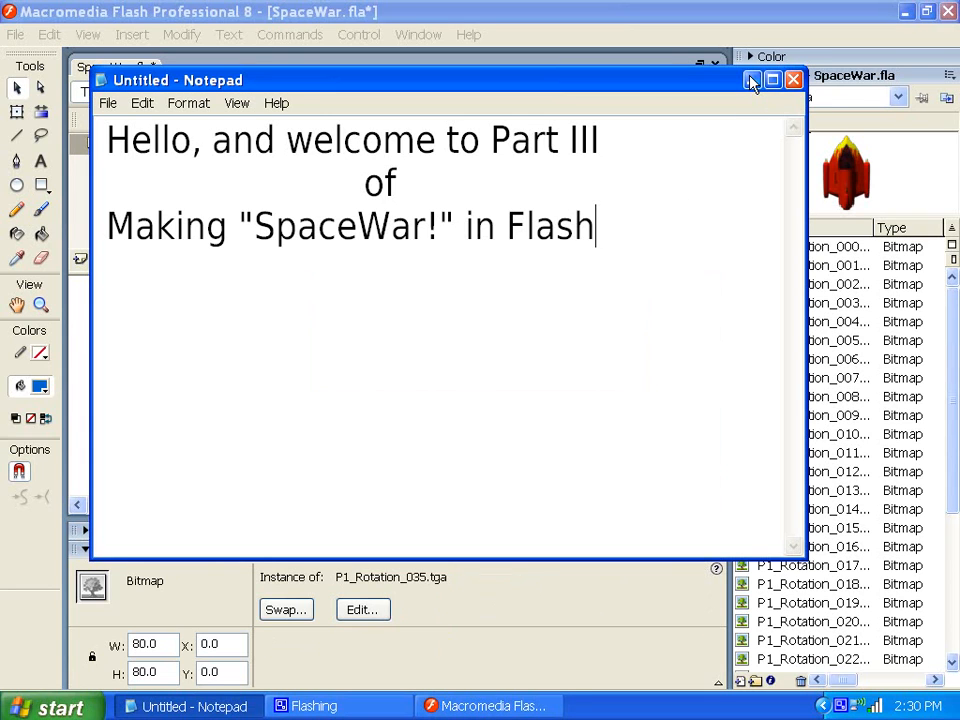
left_click(752, 80)
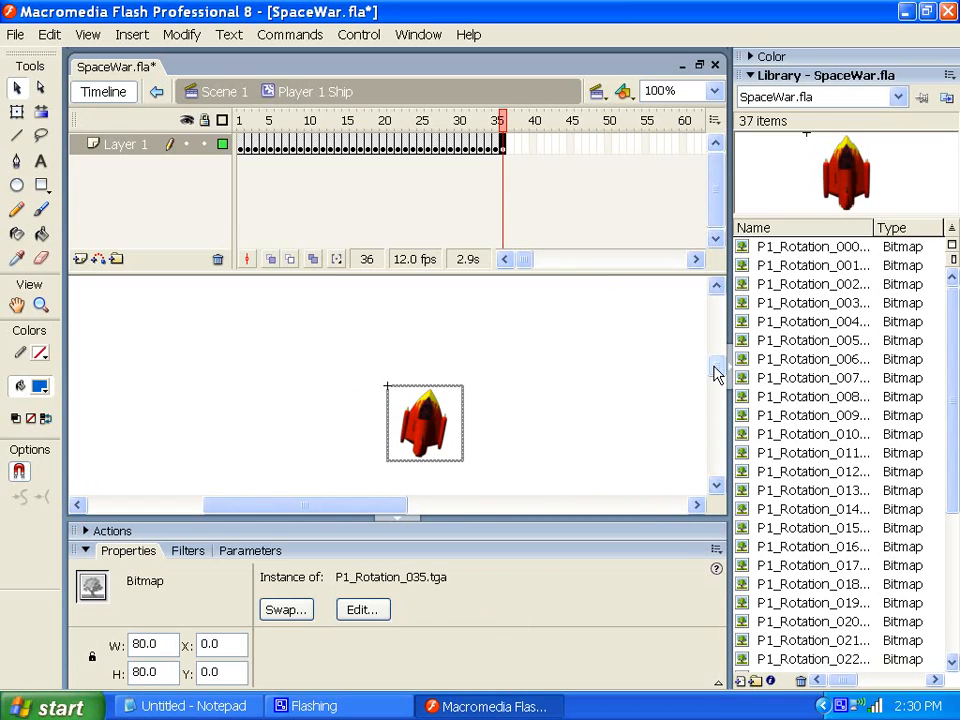
Turn on Edit Multiple Frames and extend its range over frames 1 to 36, with frame 1 as the current frame
mouse_move(715, 367)
left_mouse_down()
mouse_move(715, 387)
mouse_move(715, 370)
left_mouse_up()
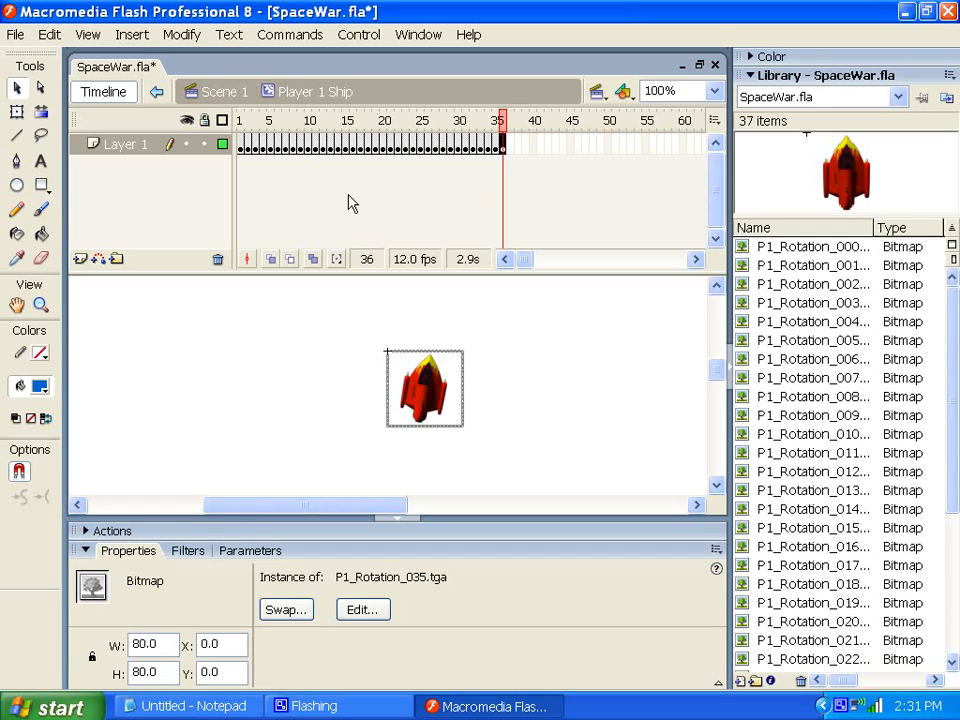
left_click(314, 262)
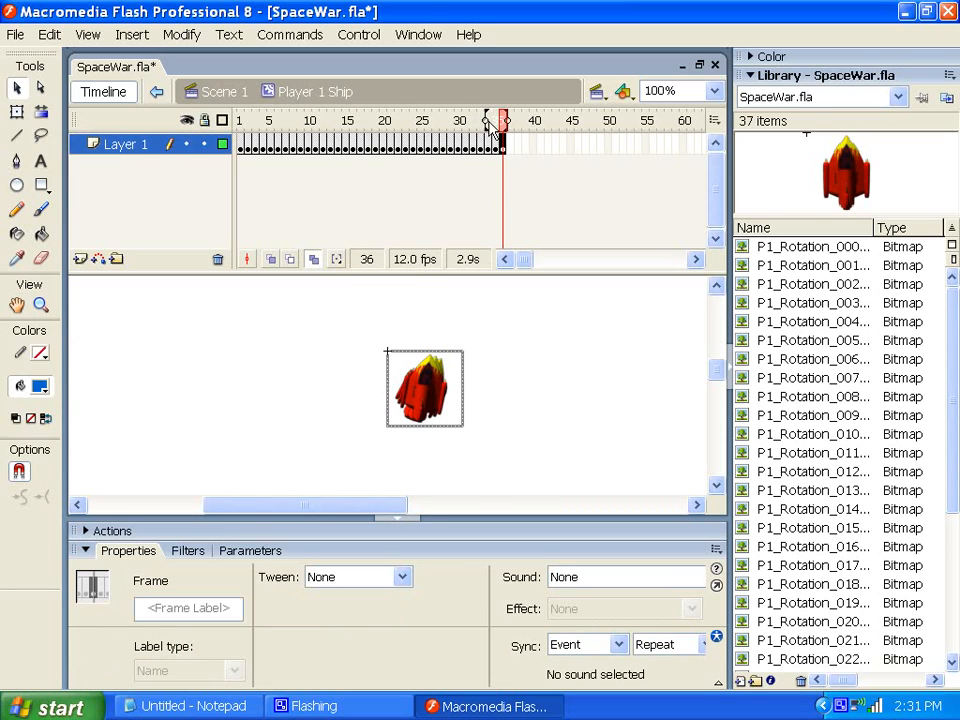
mouse_move(487, 133)
left_mouse_down()
mouse_move(264, 122)
mouse_move(242, 125)
mouse_move(248, 135)
left_mouse_up()
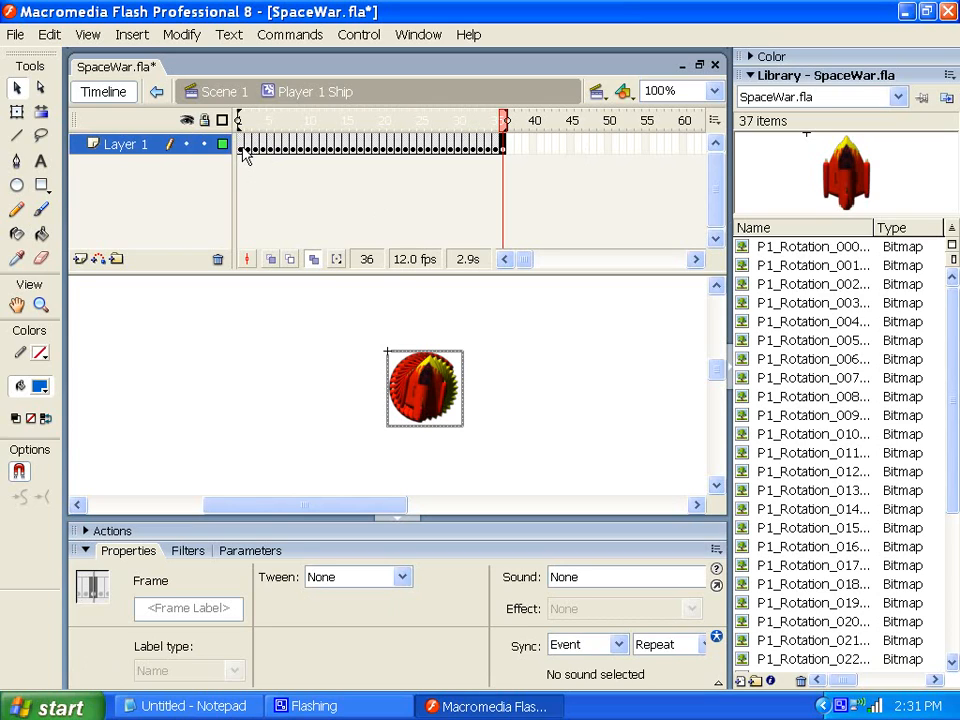
left_click(243, 147)
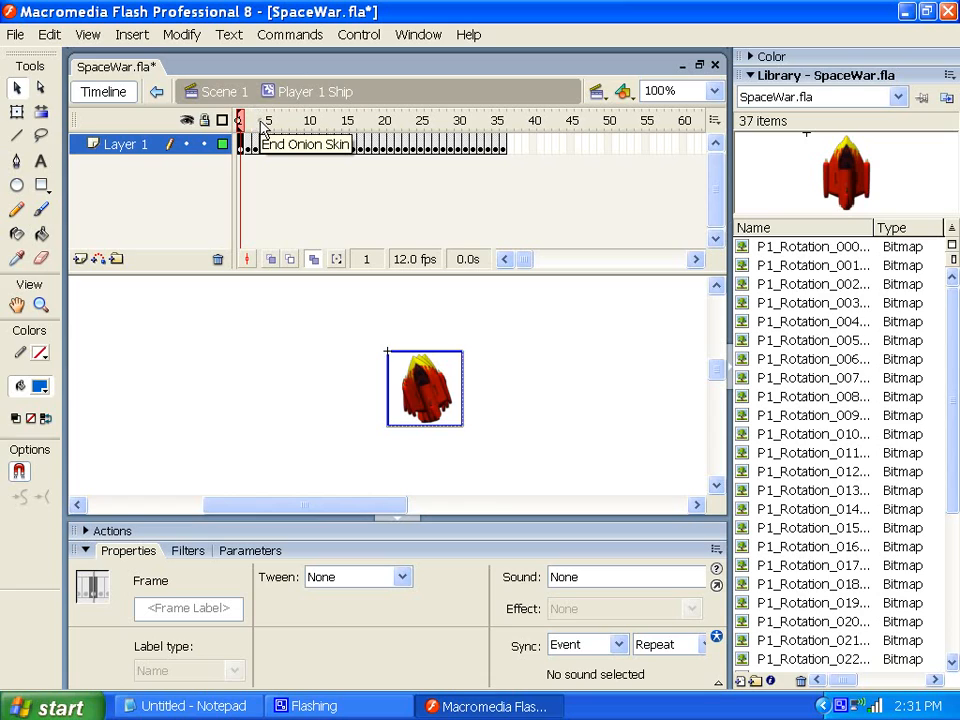
mouse_move(262, 126)
left_mouse_down()
mouse_move(484, 128)
mouse_move(508, 138)
left_mouse_up()
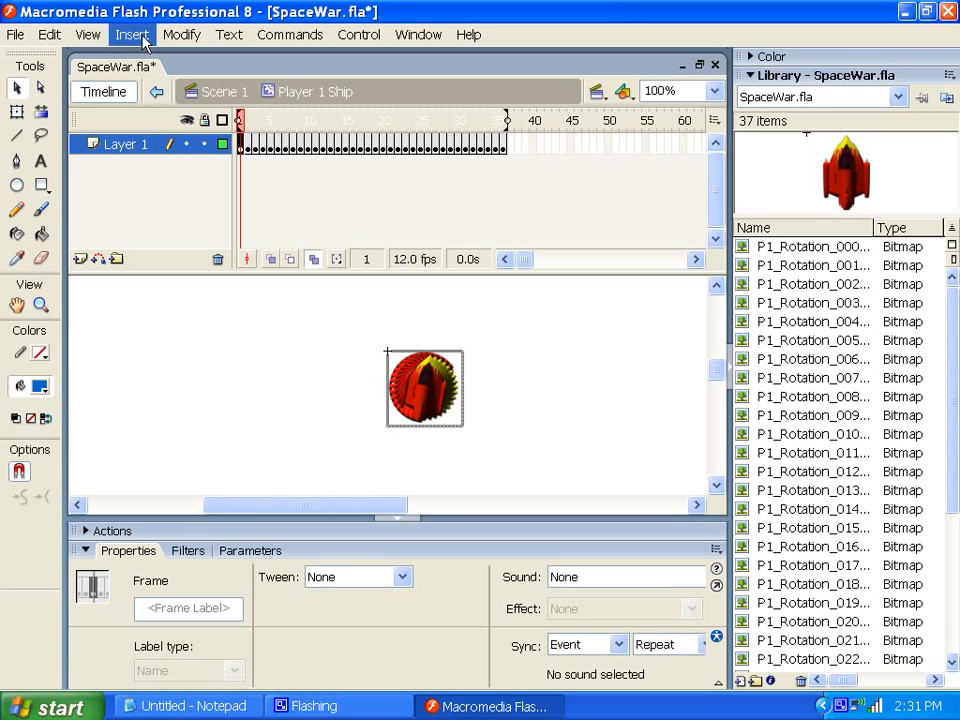
left_click(405, 36)
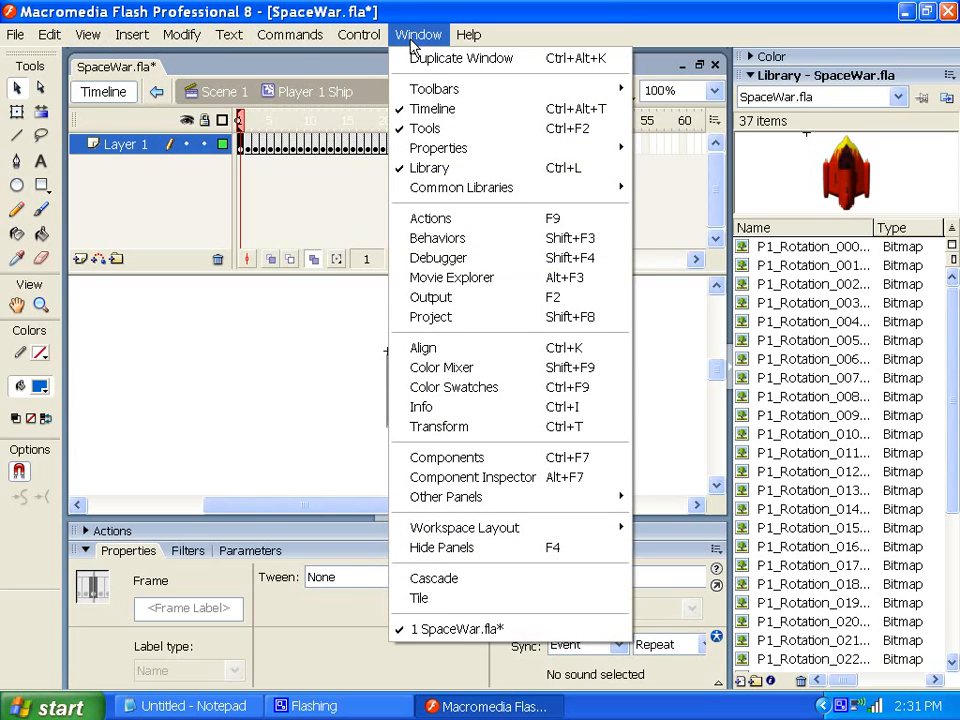
mouse_move(452, 148)
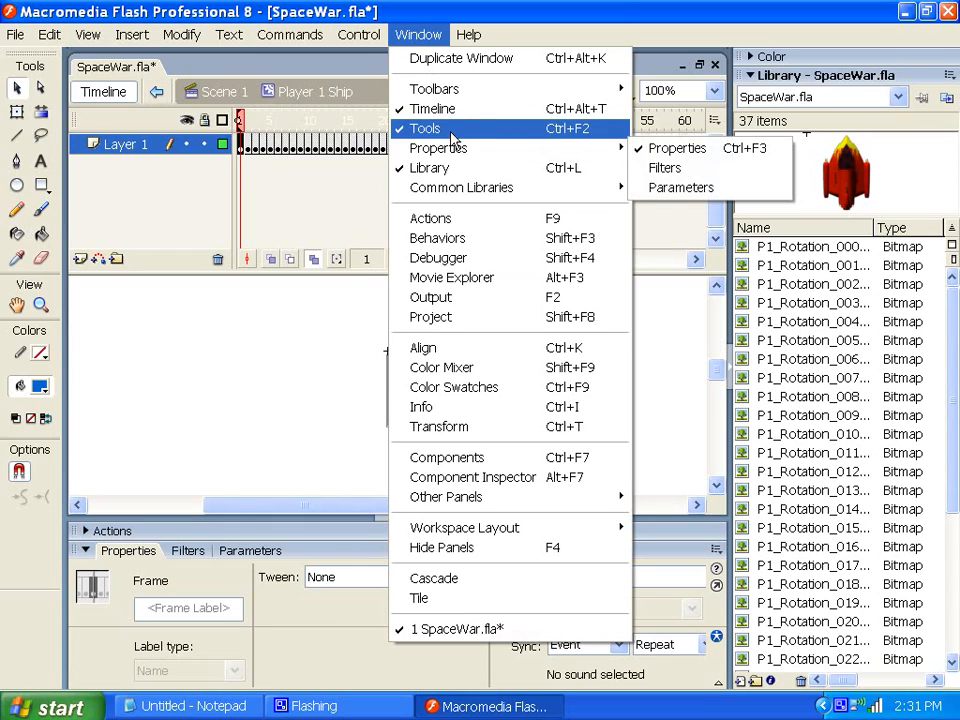
mouse_move(455, 93)
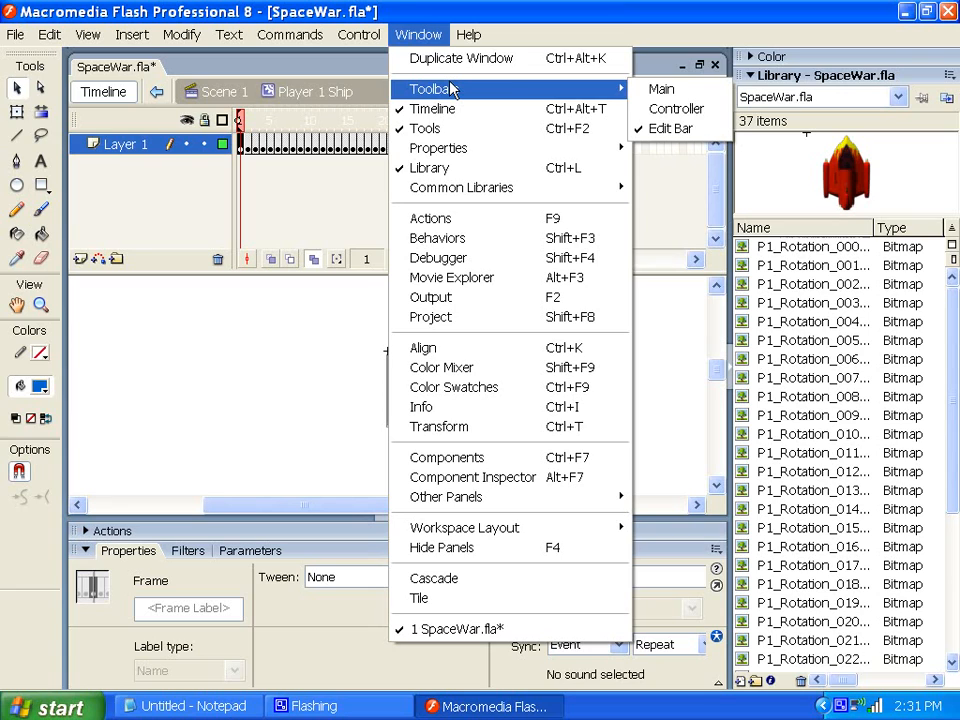
mouse_move(292, 36)
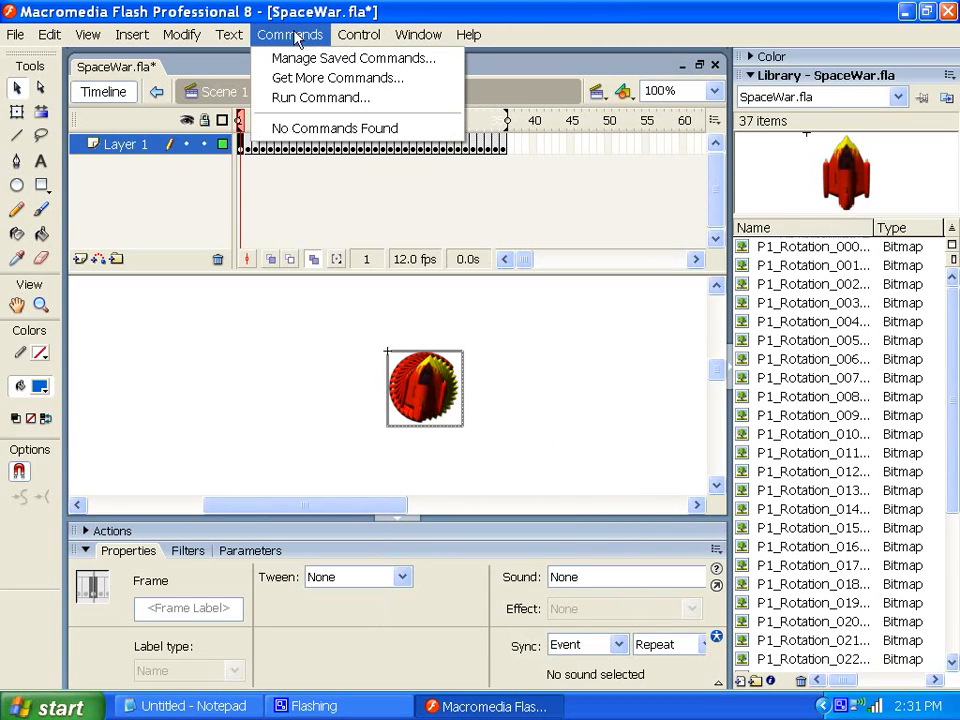
mouse_move(100, 38)
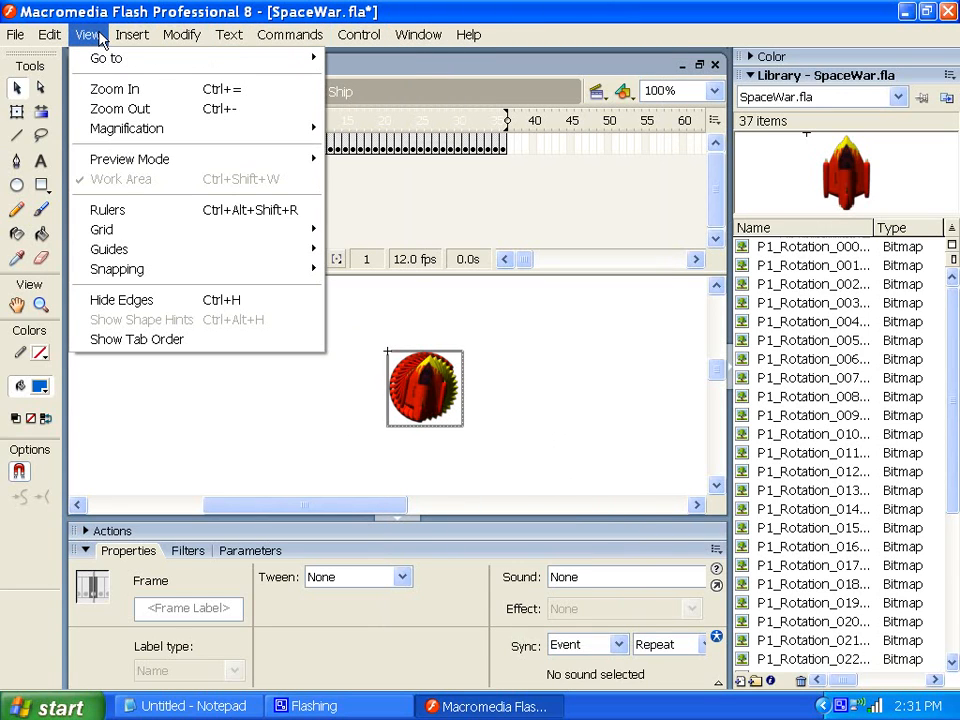
mouse_move(395, 42)
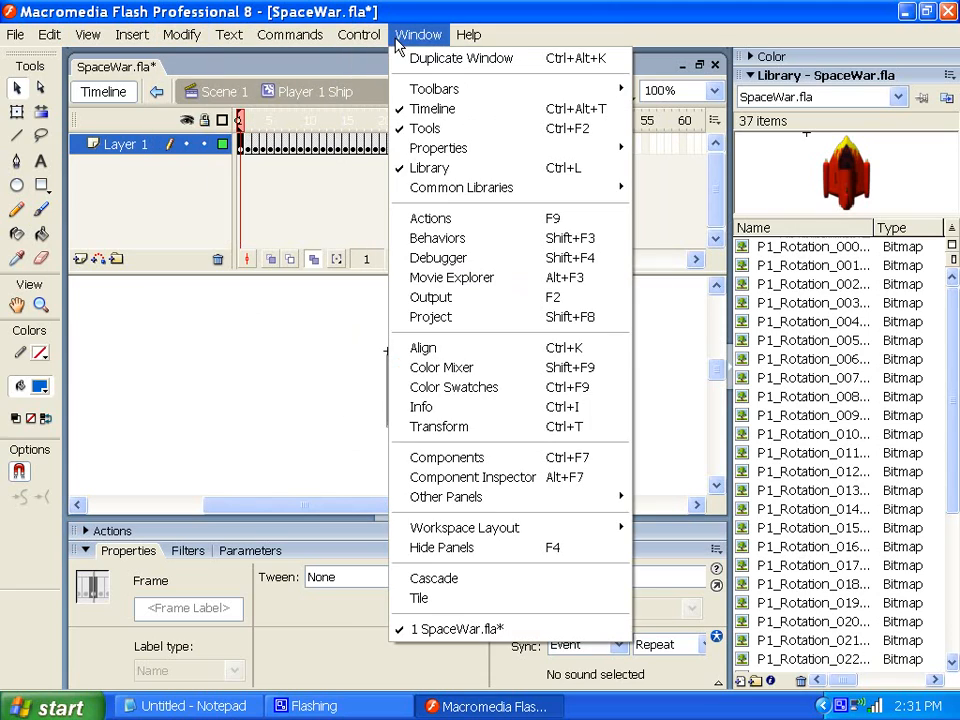
left_click(448, 10)
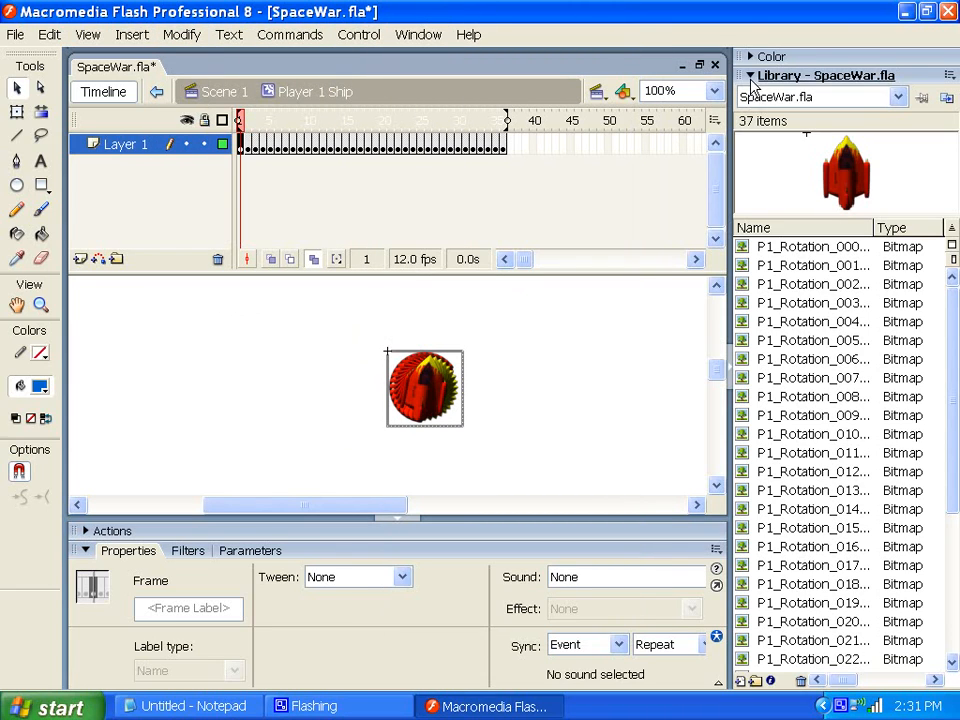
Collapse the Library and bring up the Align options of the Align & Info & Transform panel
left_click(752, 77)
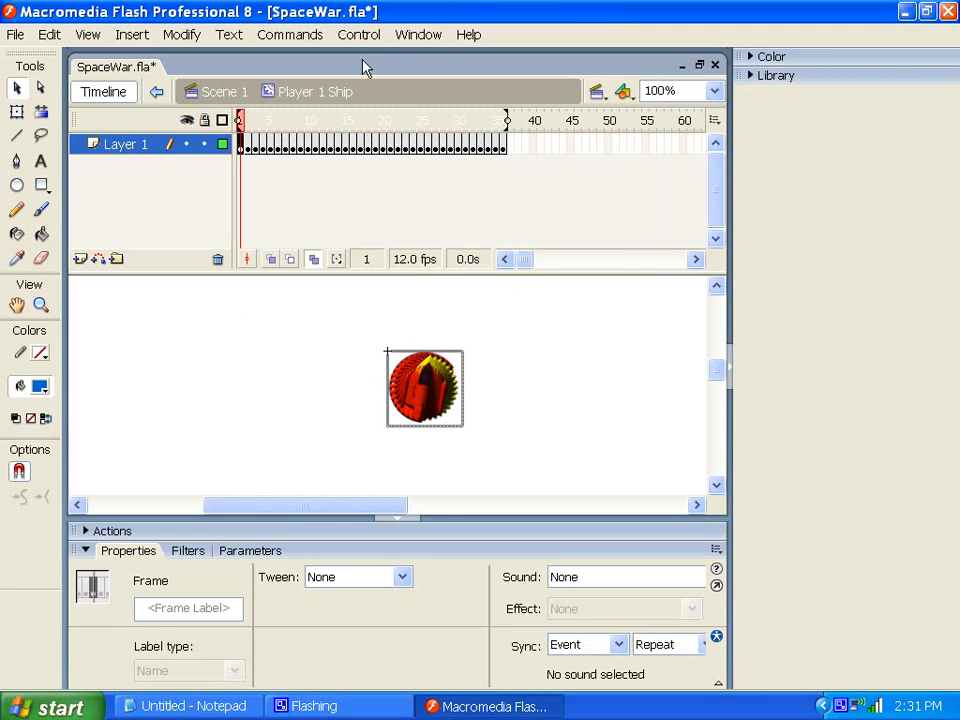
left_click(418, 34)
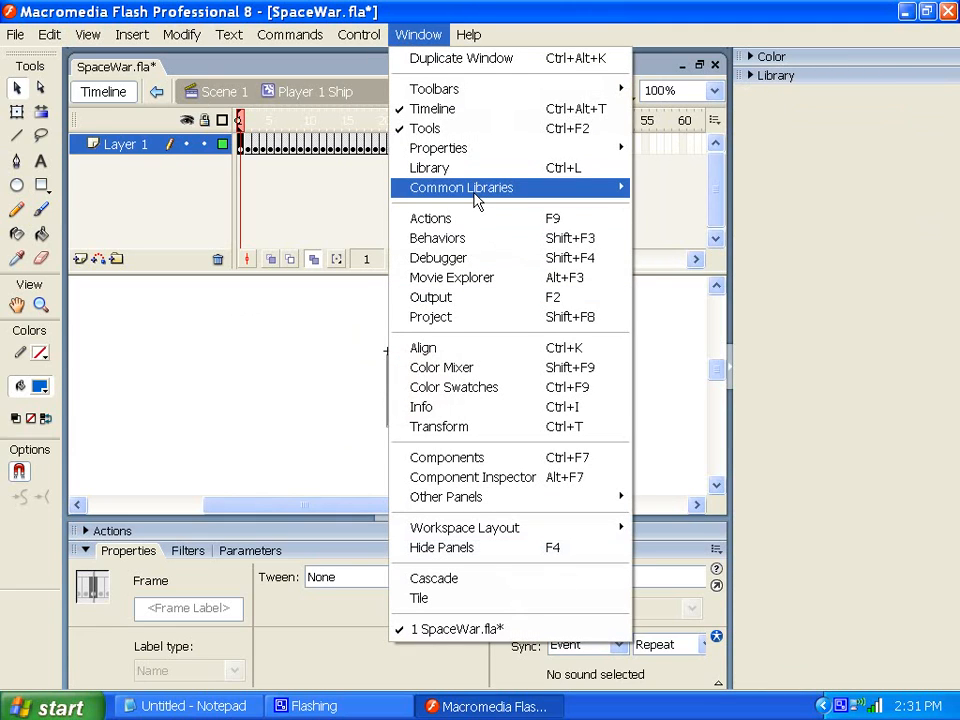
mouse_move(478, 201)
mouse_move(484, 161)
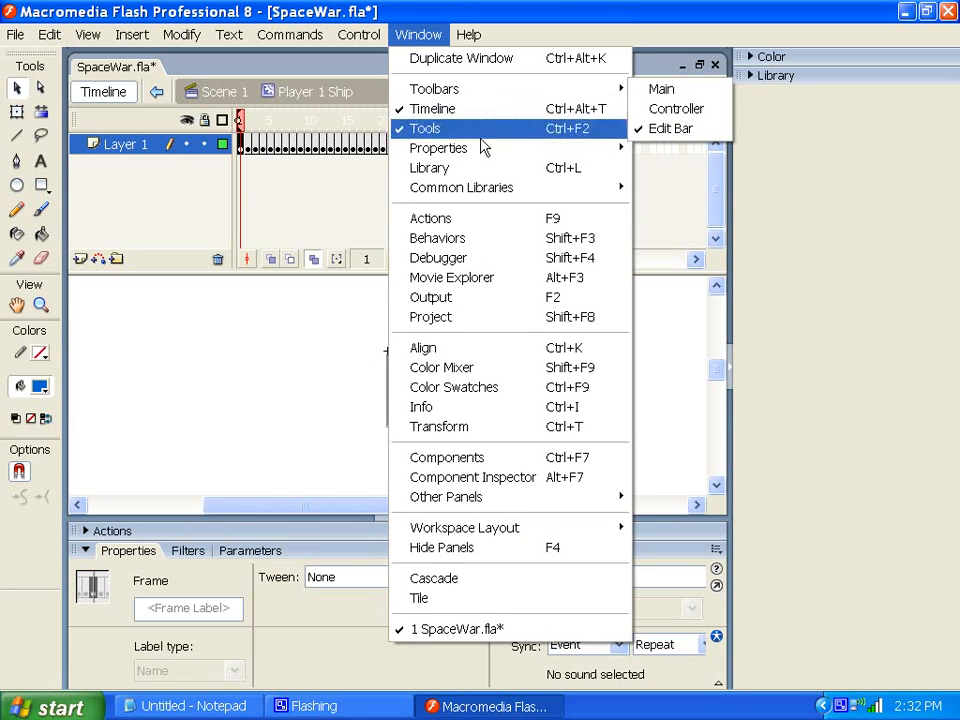
mouse_move(557, 503)
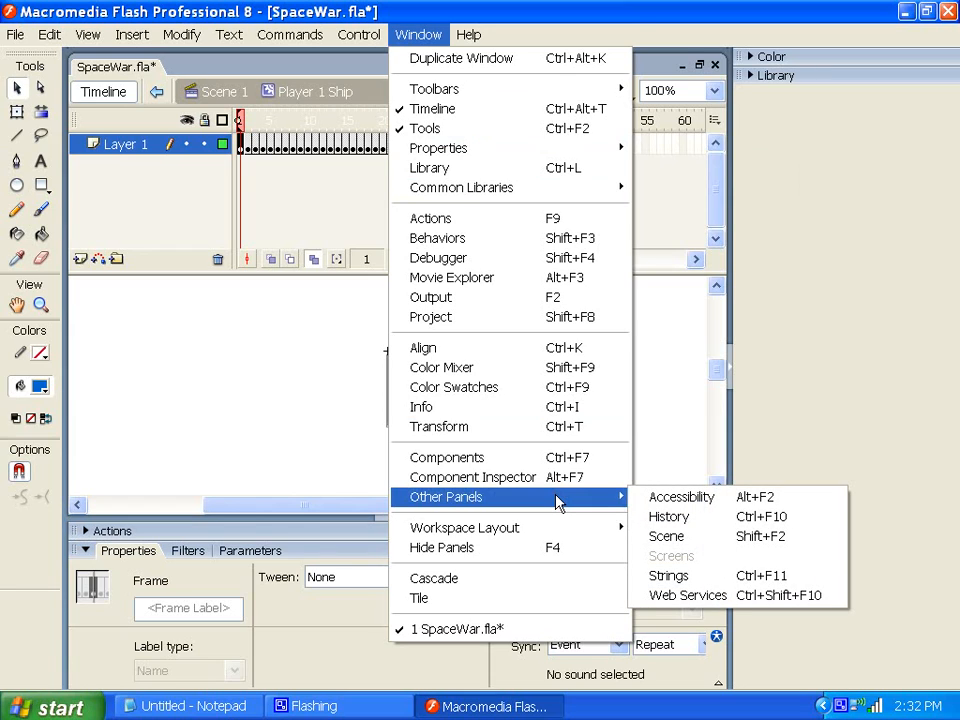
mouse_move(557, 538)
left_click(538, 427)
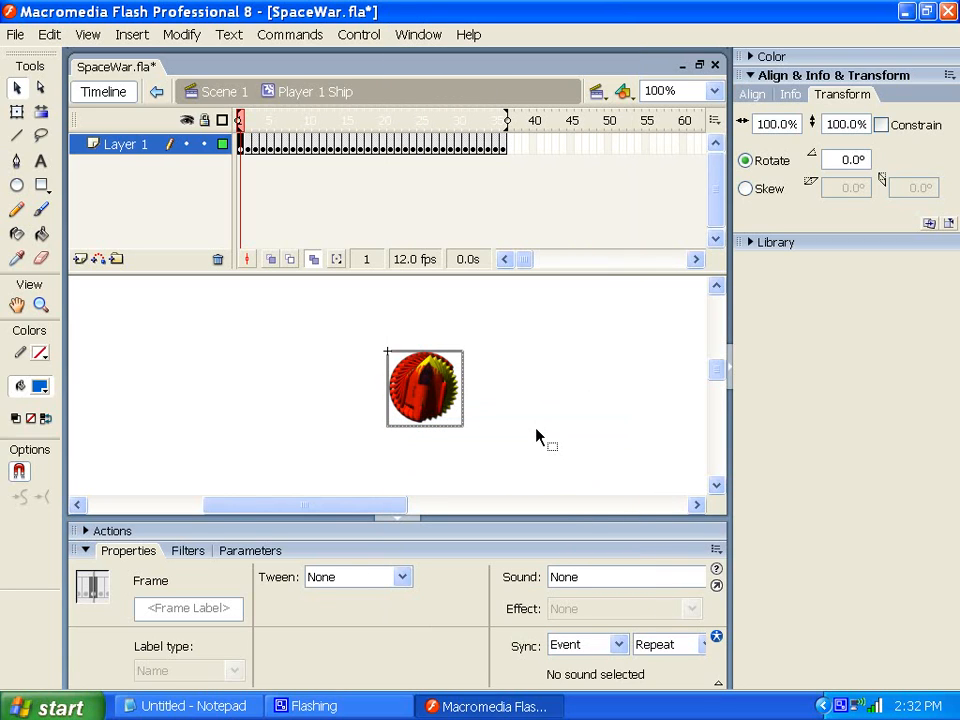
left_click(752, 94)
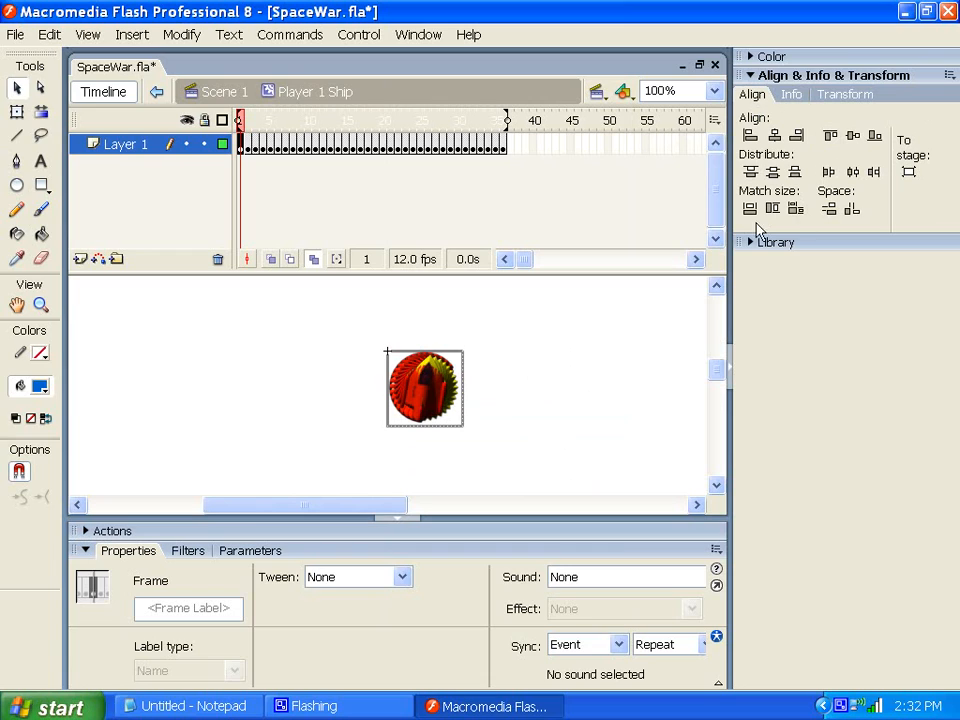
Turn on alignment relative to the stage and center the frame 1 ship image horizontally
left_click(912, 172)
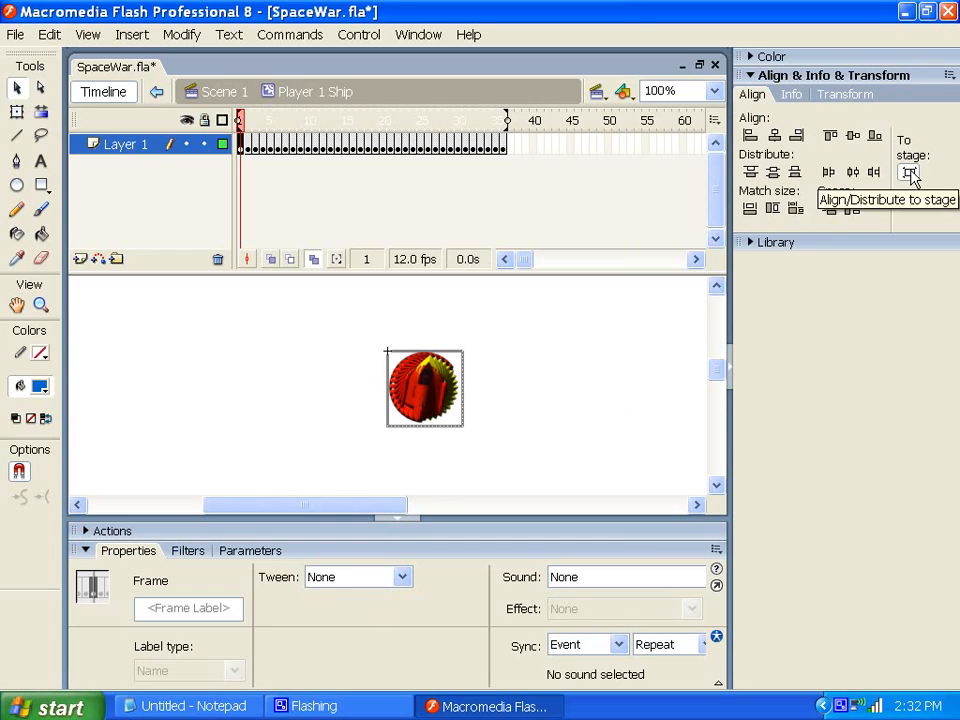
left_click(775, 138)
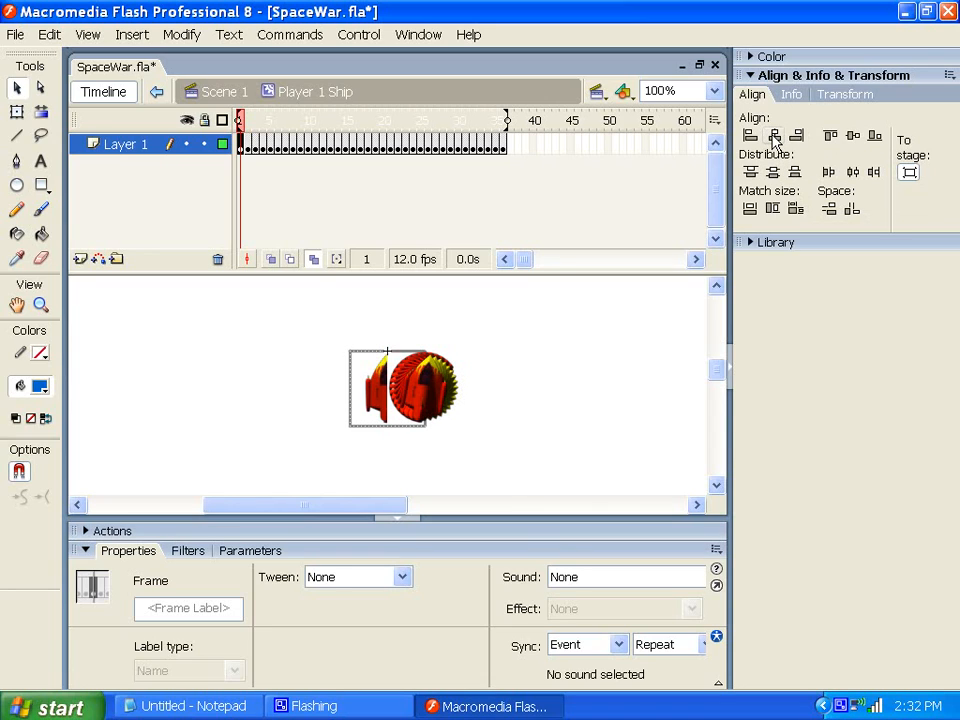
left_click(247, 122)
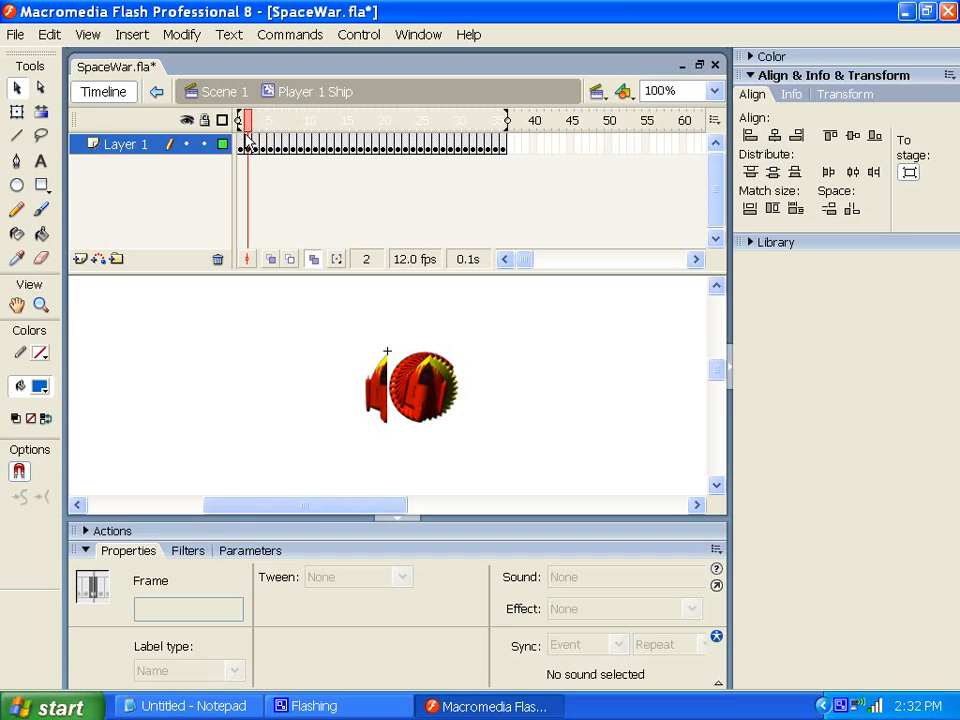
Select frames 1 to 36 of Layer 1 and center all their ship images horizontally and vertically on the stage
left_click(241, 144)
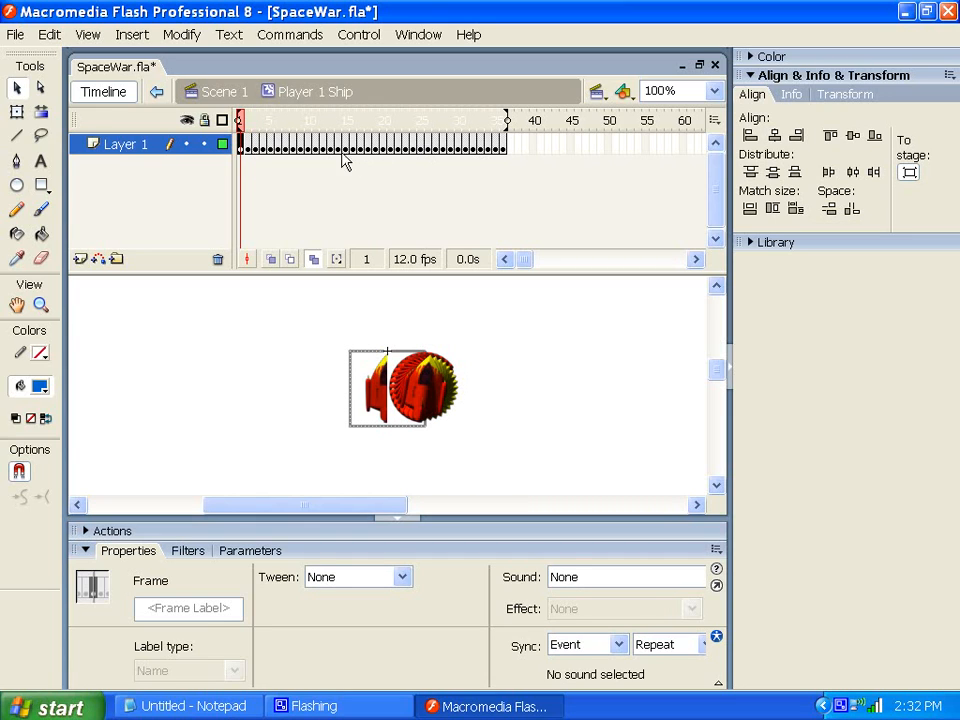
left_click(249, 151, "shift")
left_click(257, 151, "shift")
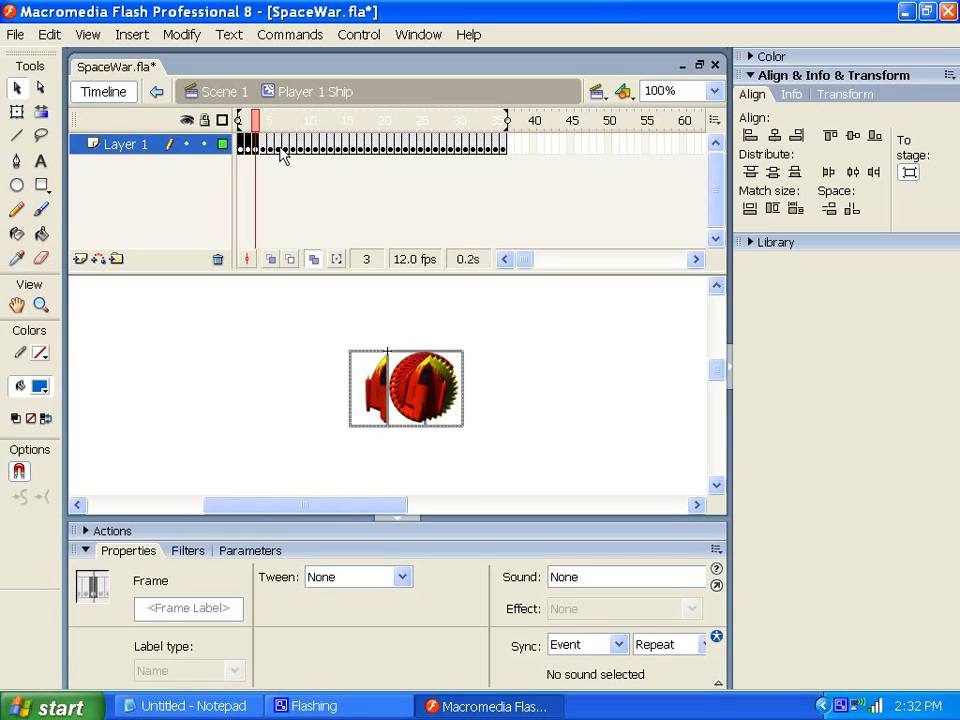
left_click(452, 150, "shift")
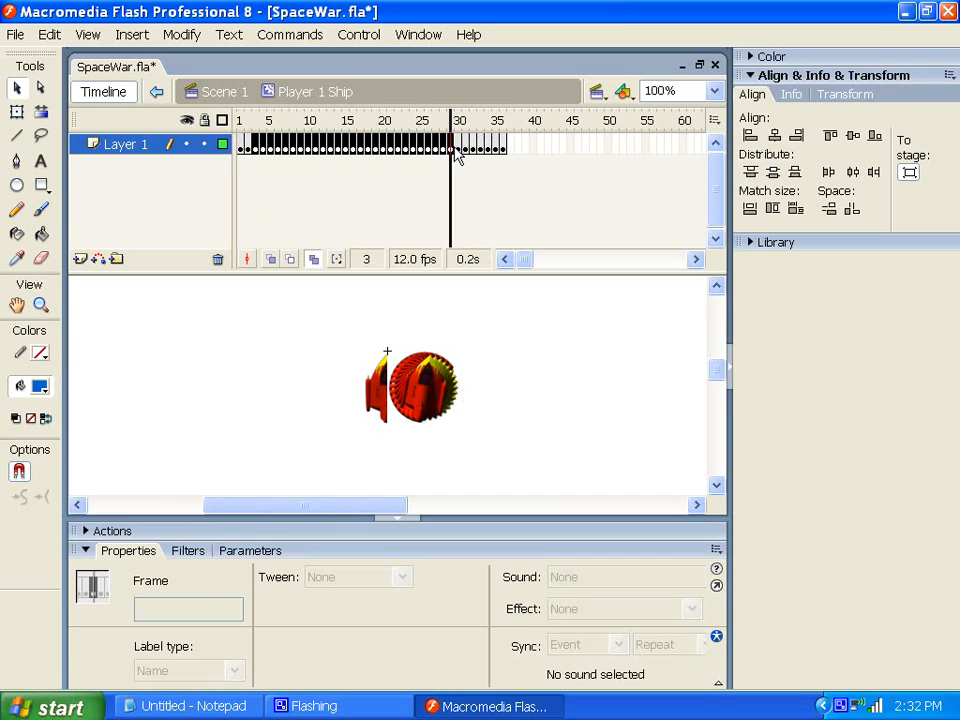
left_click(504, 150, "shift")
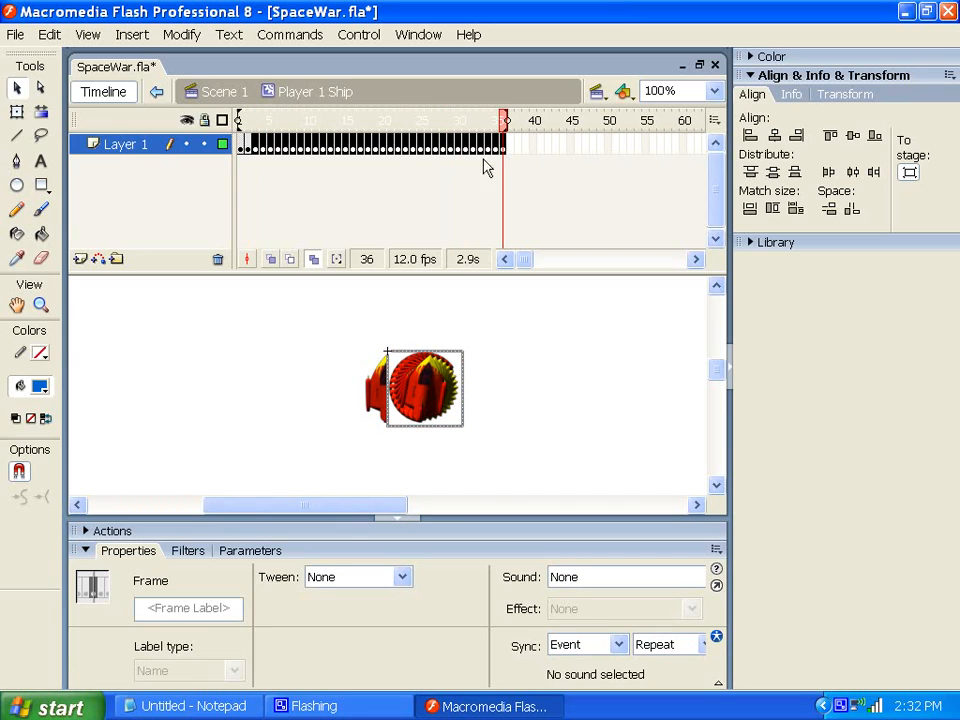
left_click(248, 147, "shift")
left_click(241, 150, "shift")
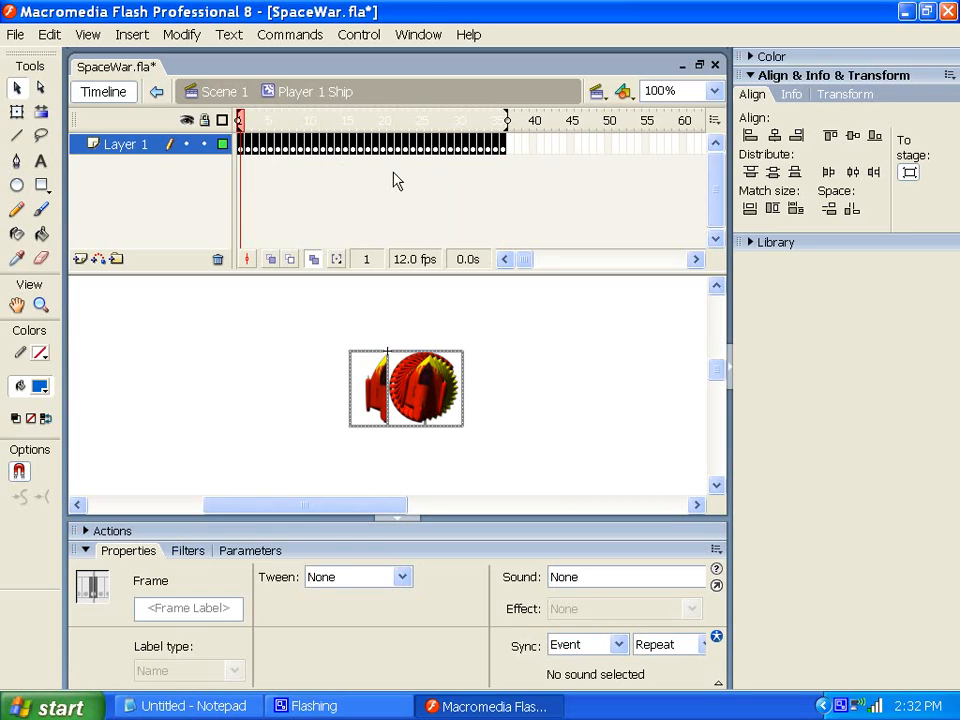
left_click(776, 142)
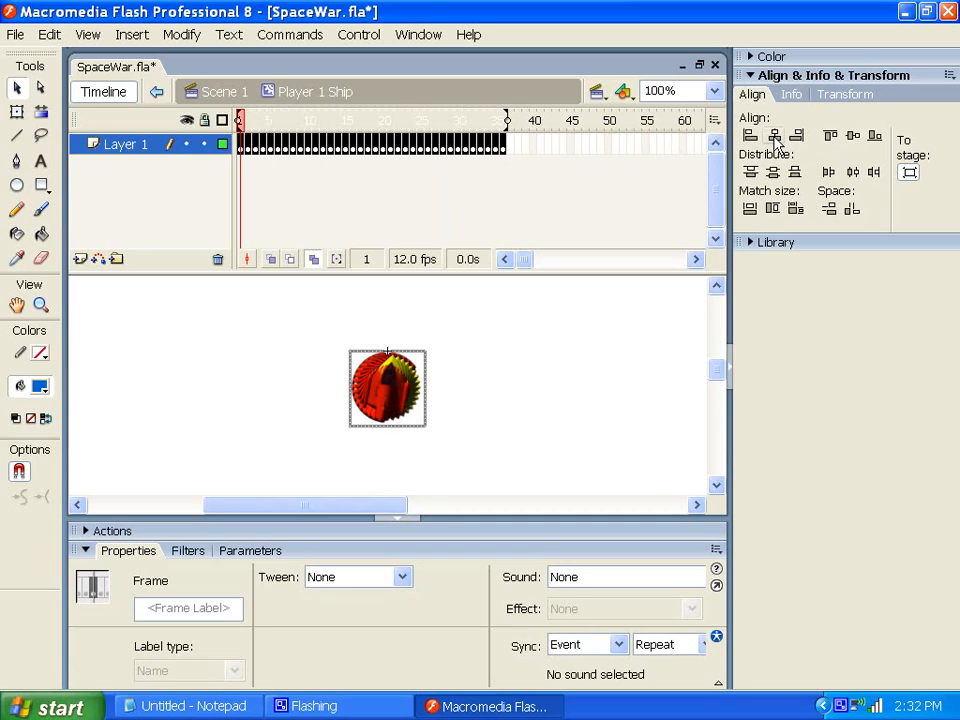
left_click(857, 139)
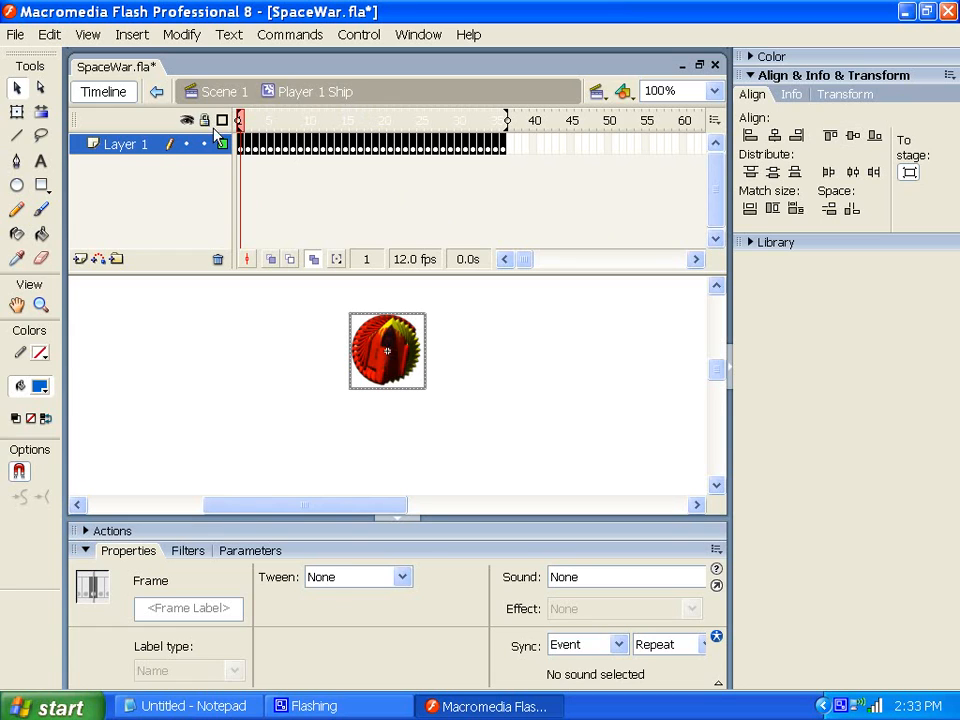
Return to Scene 1 and expand the Library to reach the Player 1 Ship movie clip
left_click(212, 91)
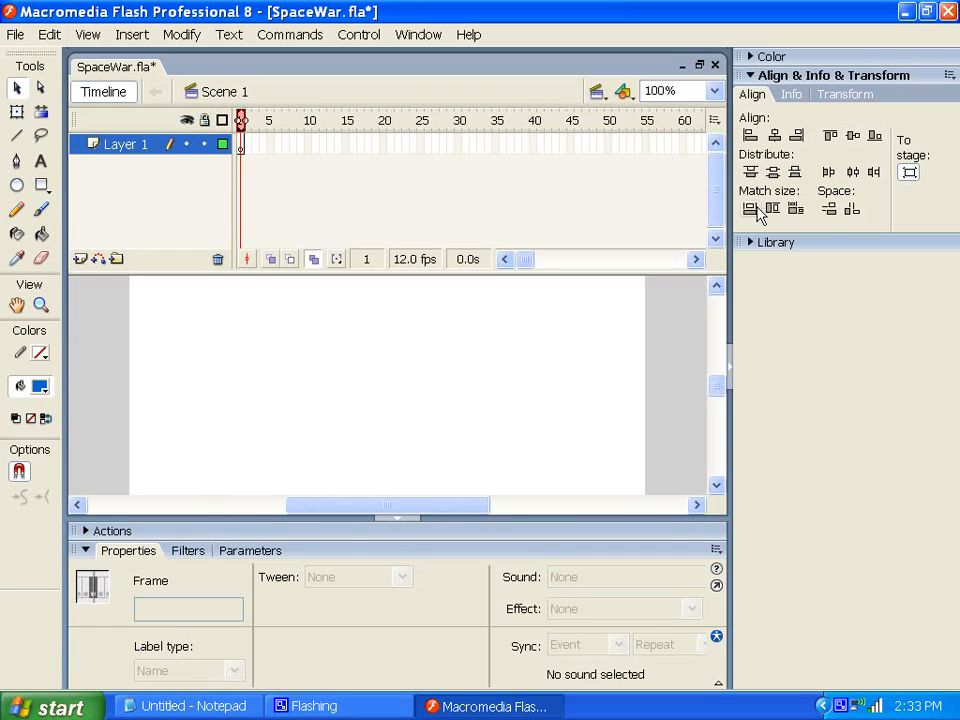
left_click(760, 243)
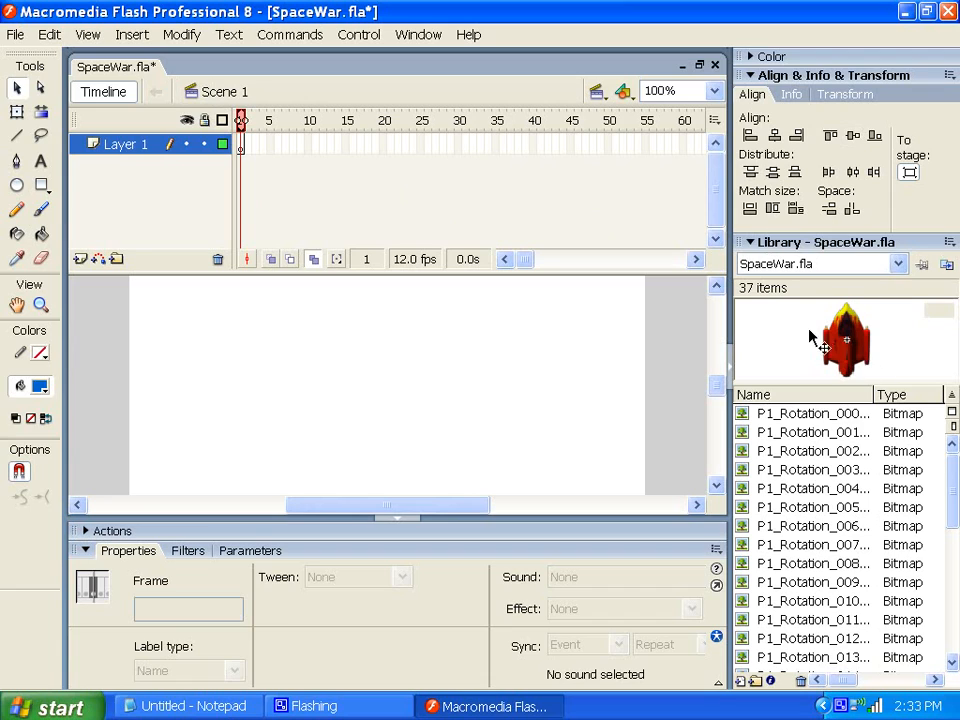
left_click_drag(955, 474, 955, 617)
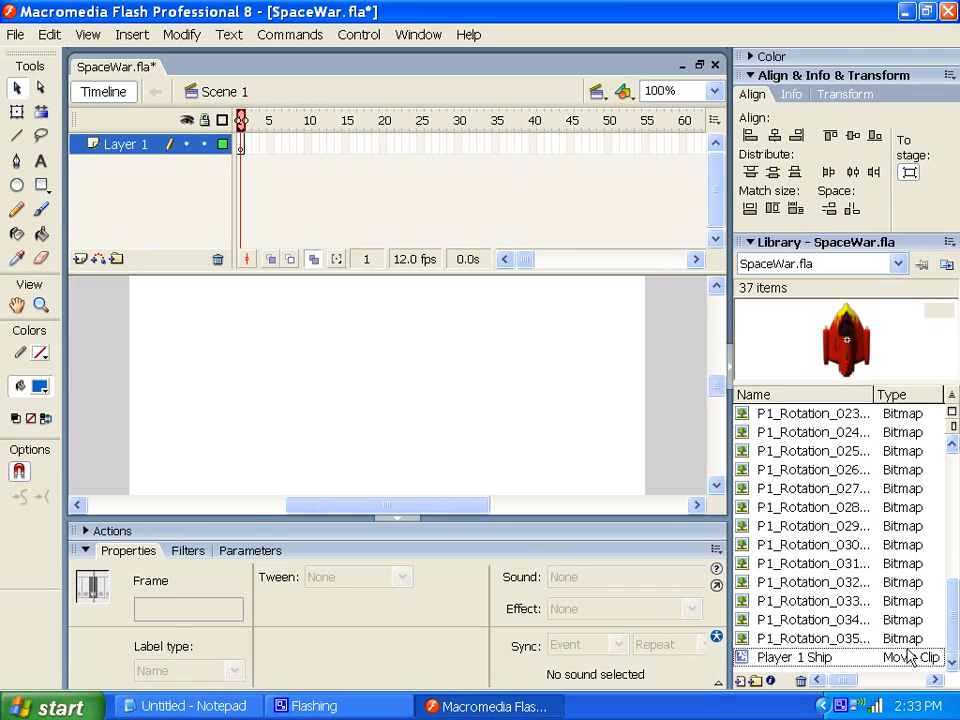
Place a trial instance of Player 1 Ship on the Scene 1 stage and delete it again
left_click(742, 660)
left_click_drag(742, 660, 231, 386)
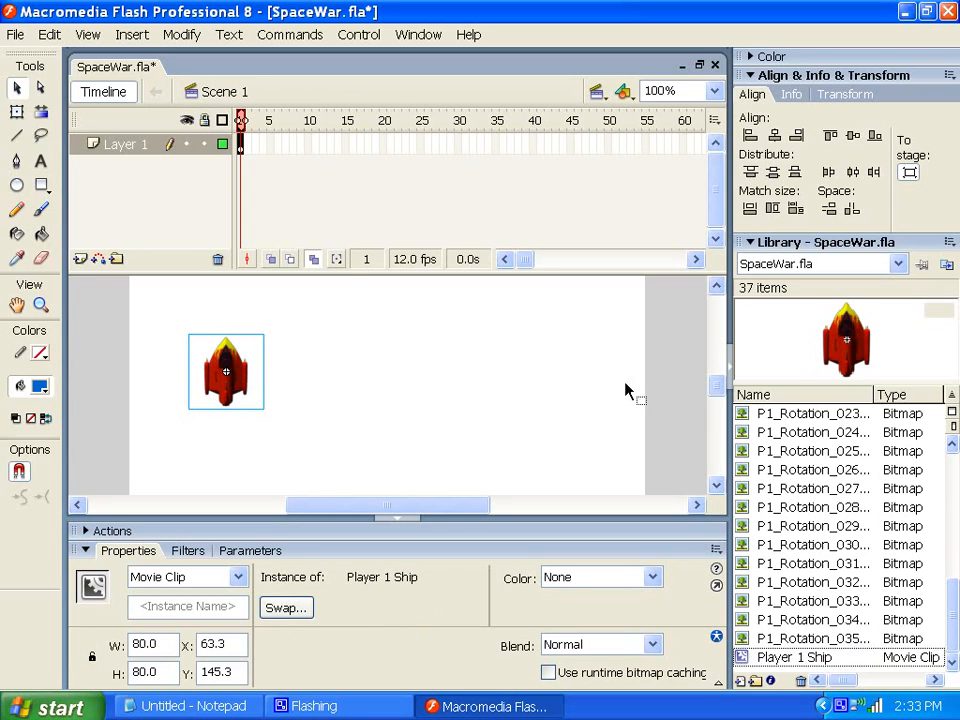
right_click(226, 393)
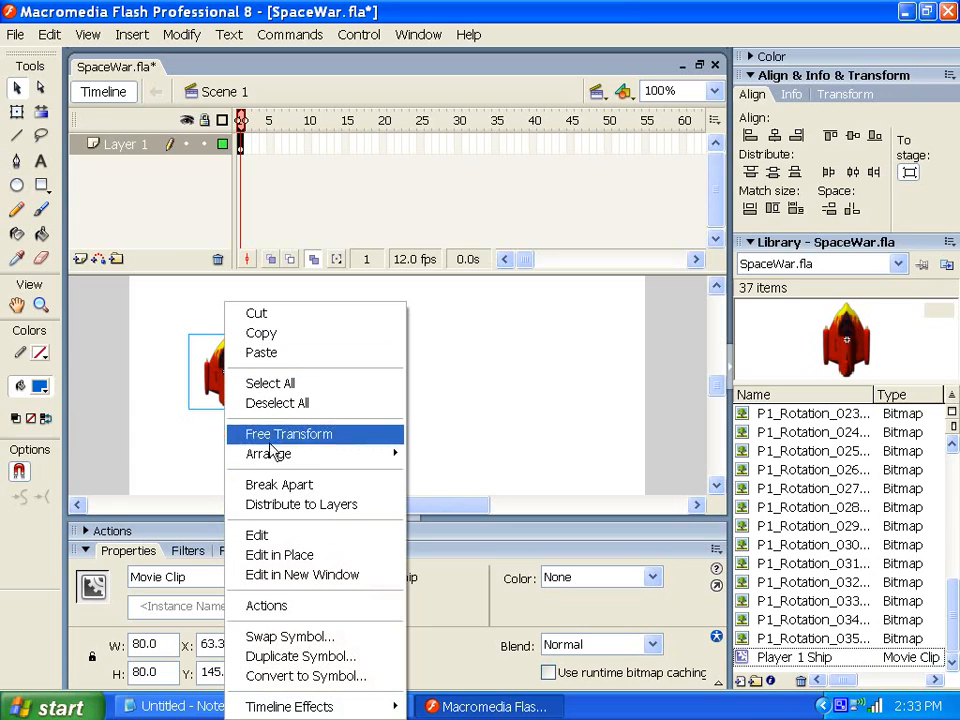
left_click(116, 378)
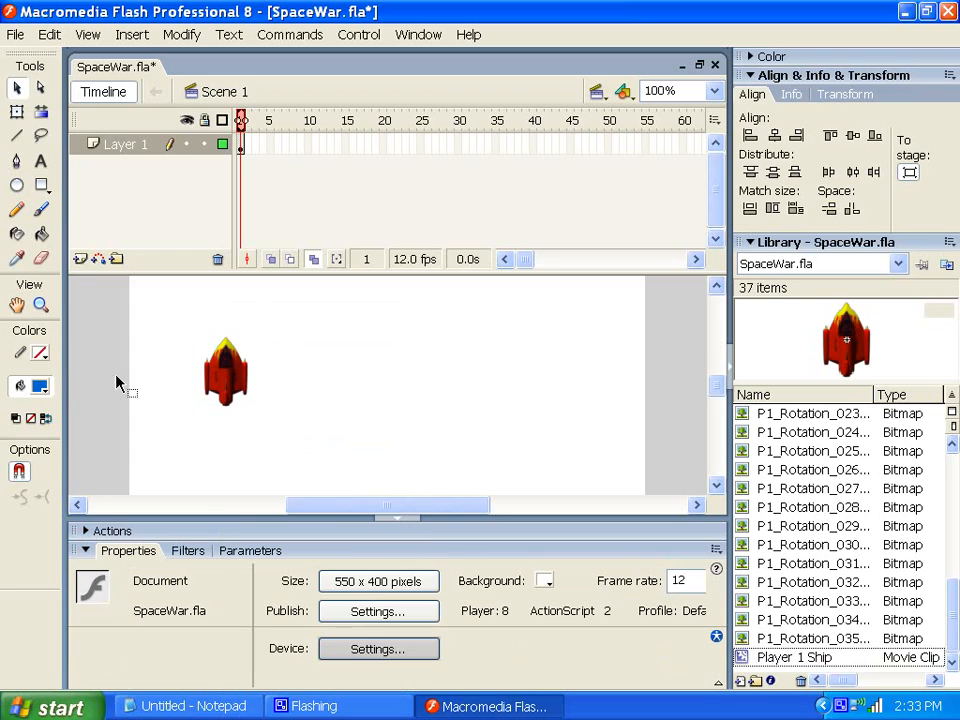
right_click(228, 382)
left_click(150, 369)
left_click(240, 383)
key("Delete")
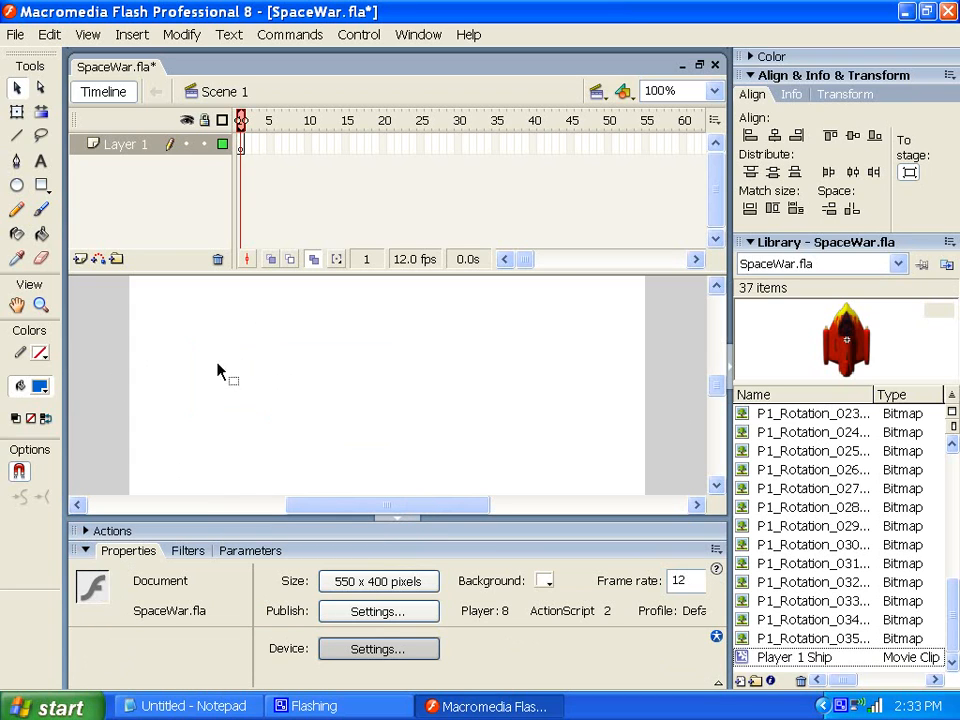
Select all rotation bitmaps from P1_Rotation_000 through P1_Rotation_035 in the Library
scroll(958, 486, "up", 8)
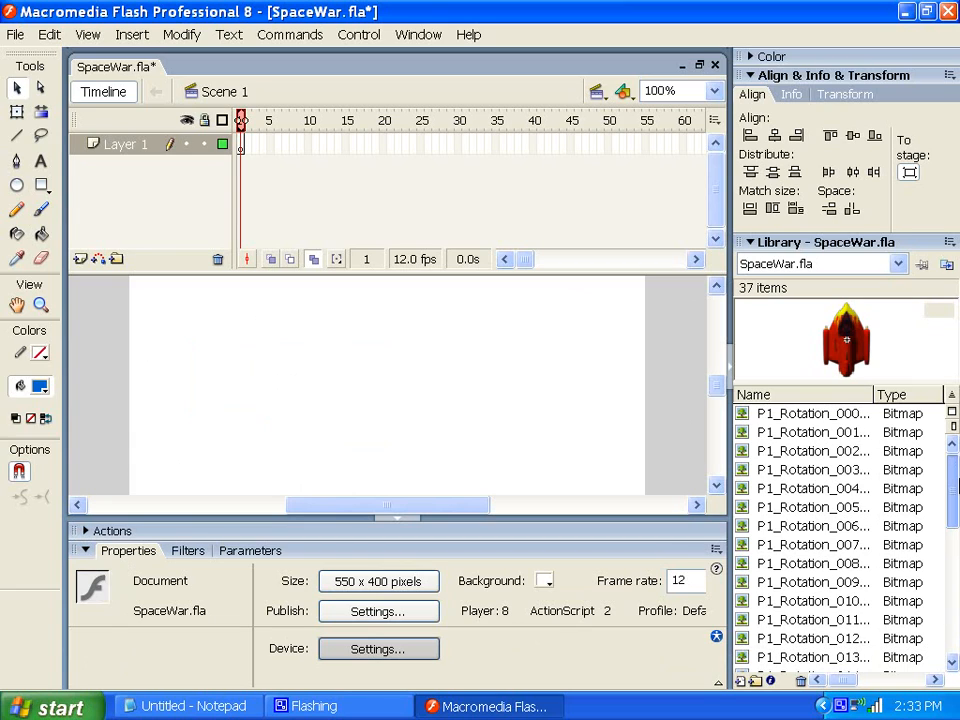
scroll(958, 508, "down", 8)
scroll(949, 482, "up", 8)
left_click(786, 415)
scroll(840, 530, "down", 8)
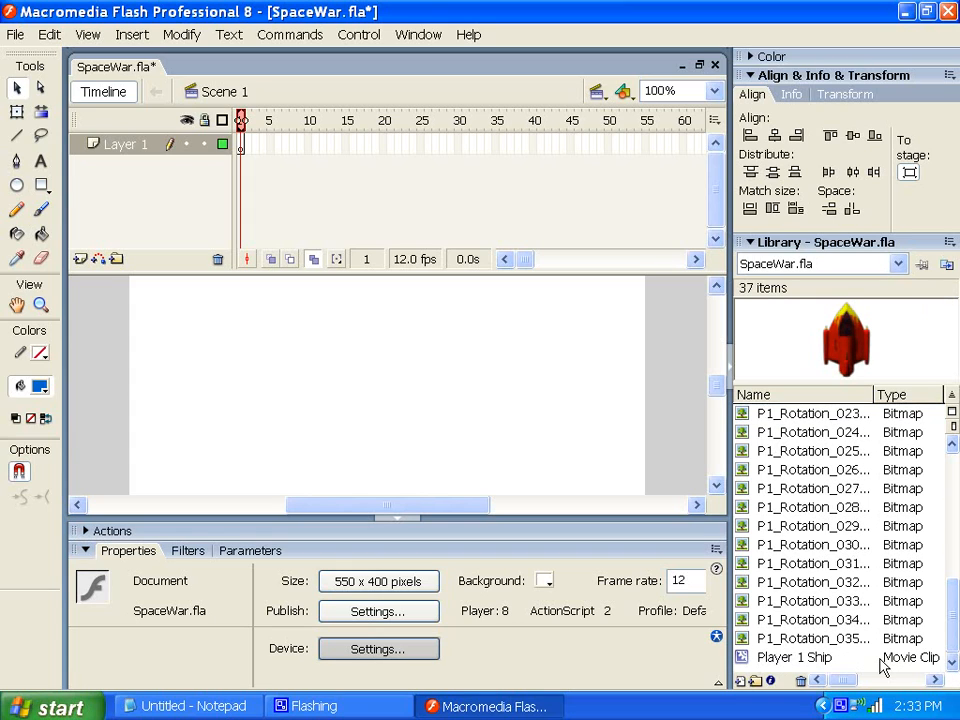
left_click(817, 640, "shift")
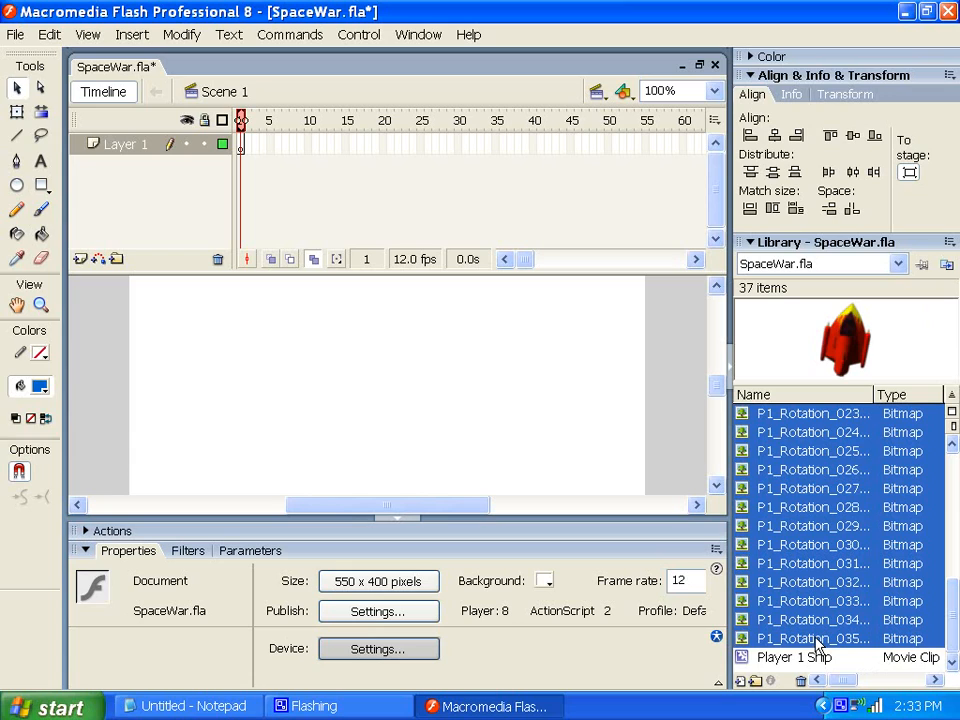
Create a Library folder named Player1Rotation
left_click(752, 680)
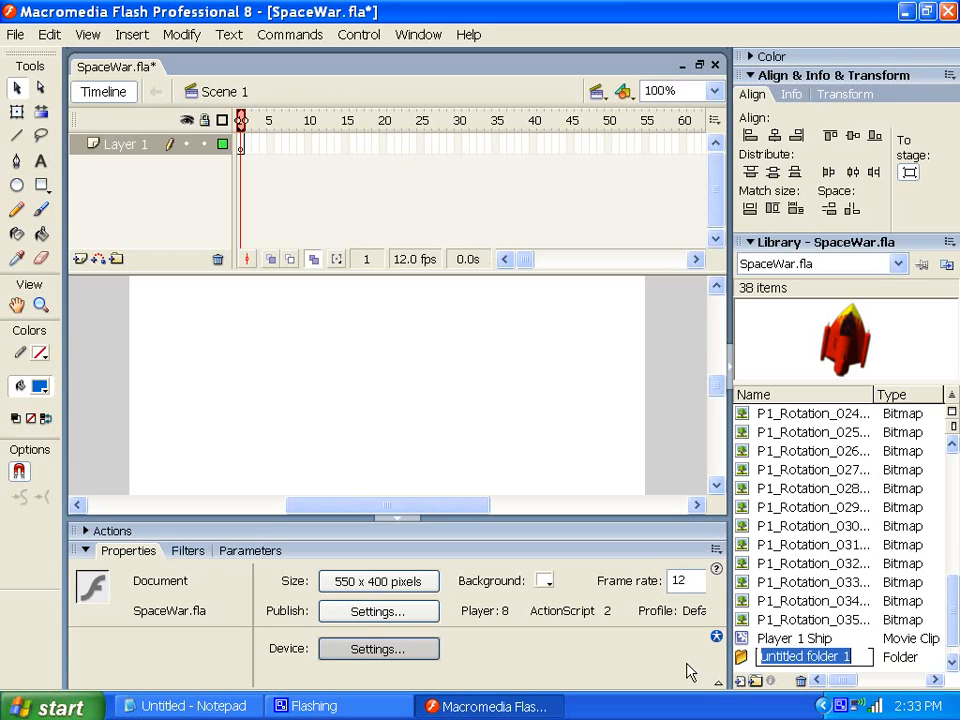
type("Player 1Rotation")
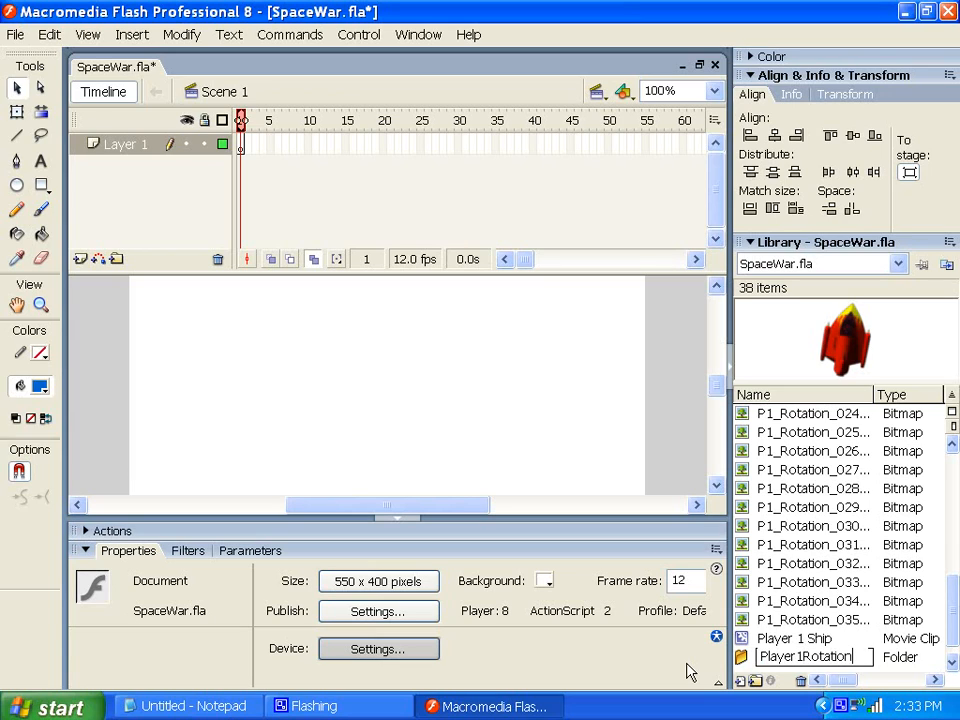
key("Return")
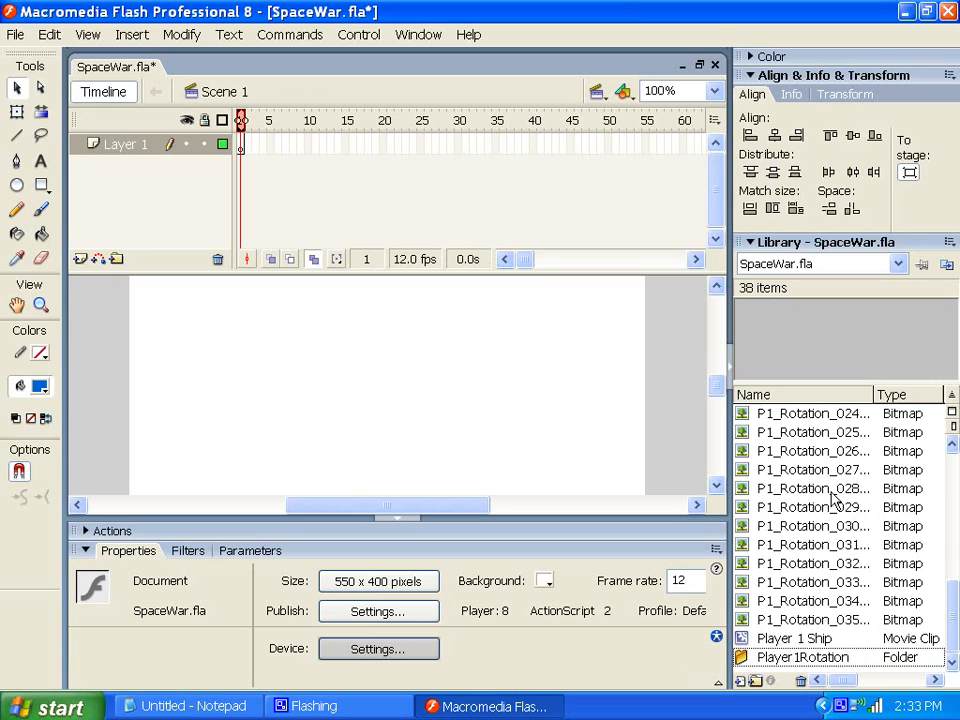
Move the bitmaps P1_Rotation_000 through P1_Rotation_035 into the Player1Rotation folder and save the document
left_click_drag(955, 603, 953, 440)
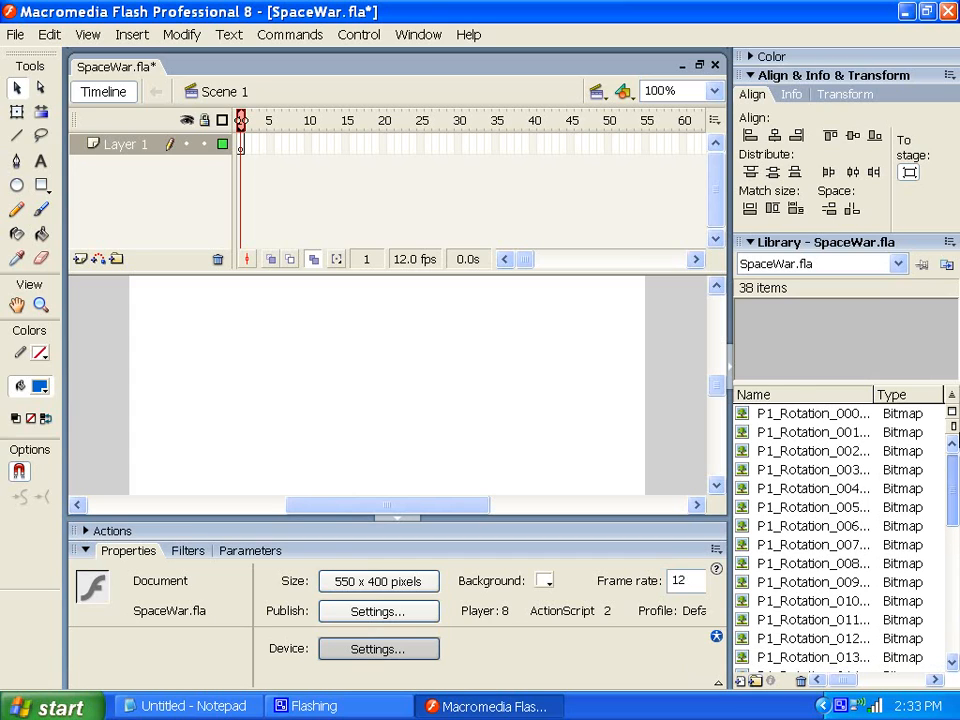
left_click(742, 415)
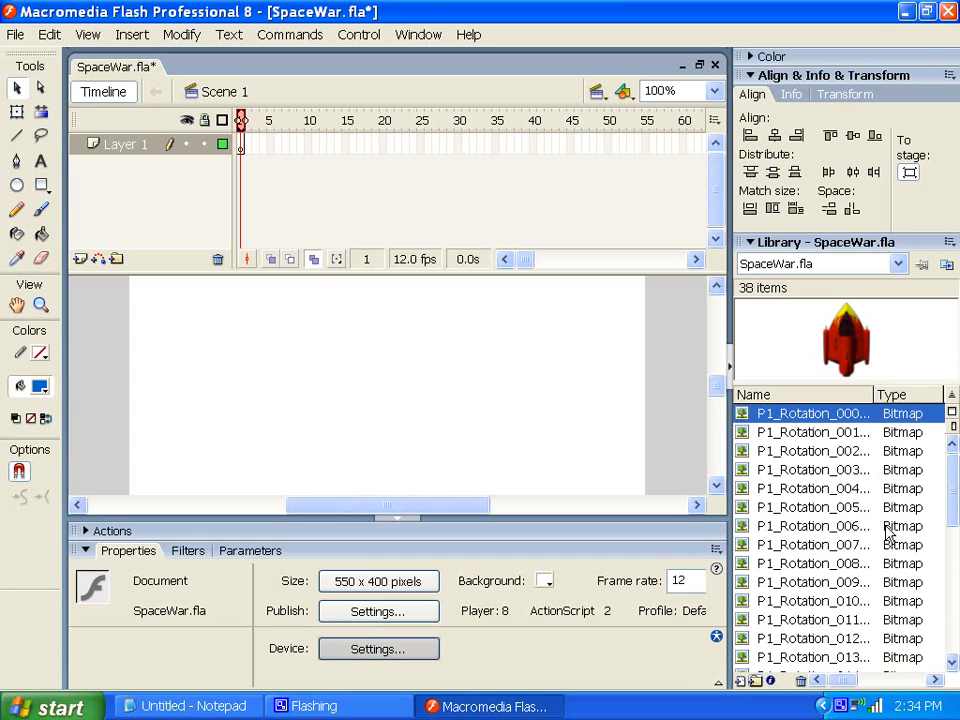
scroll(889, 536, "down", 4)
scroll(889, 536, "down", 5)
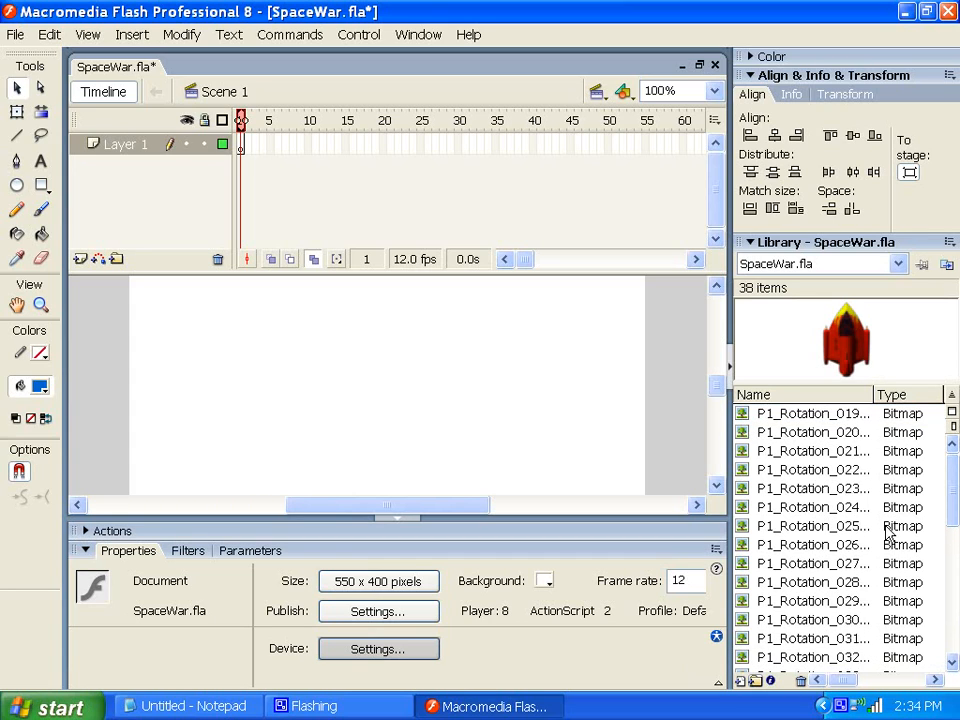
left_click(750, 620, "shift")
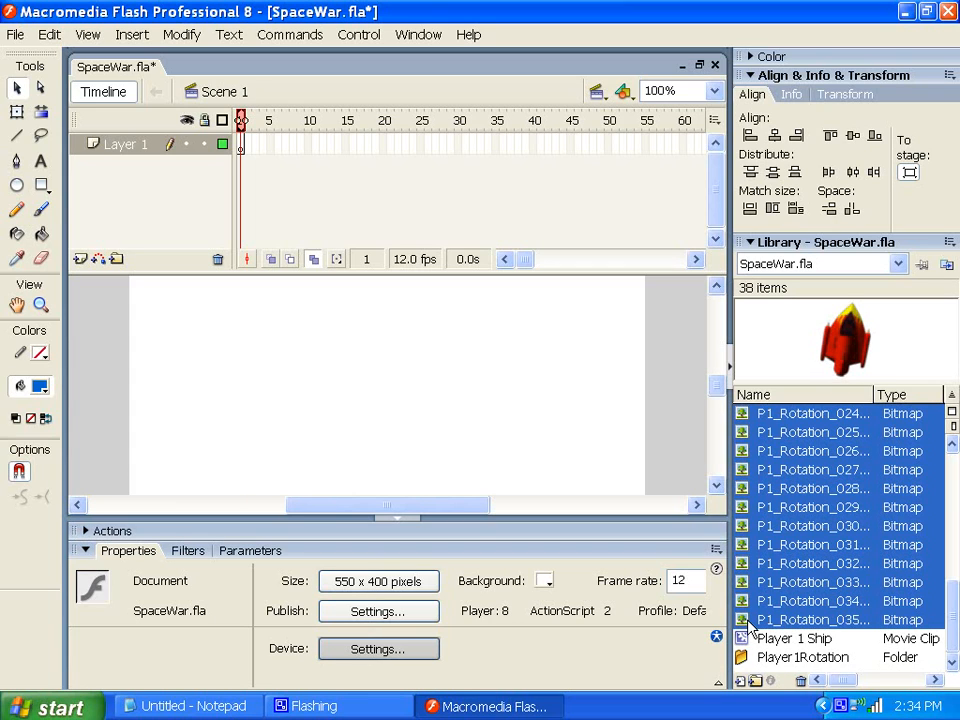
left_click_drag(745, 622, 746, 658)
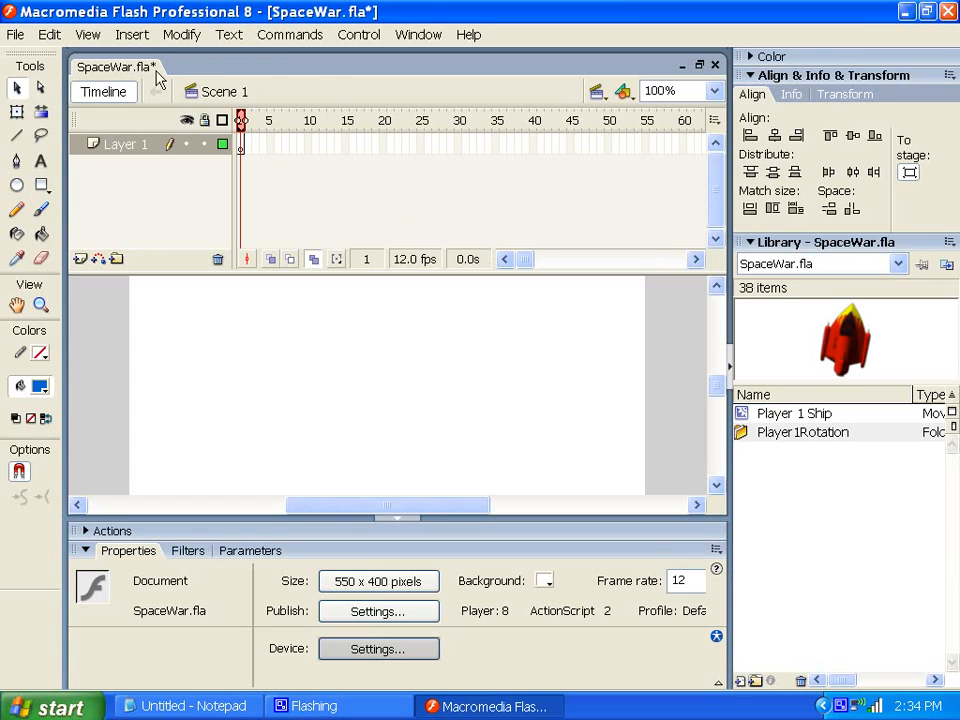
left_click(16, 38)
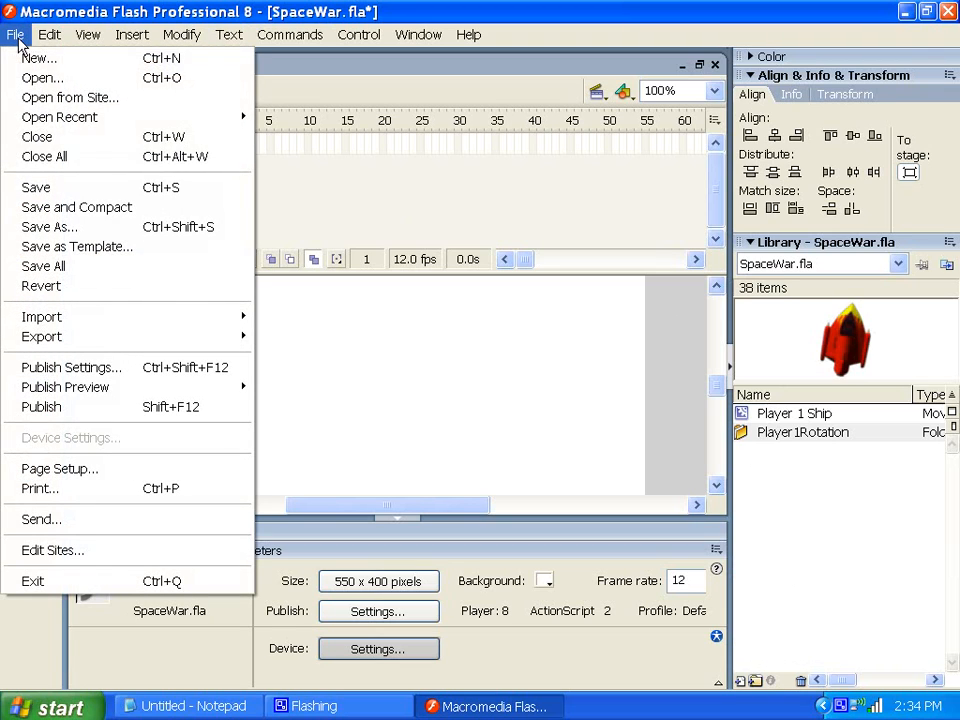
left_click(44, 189)
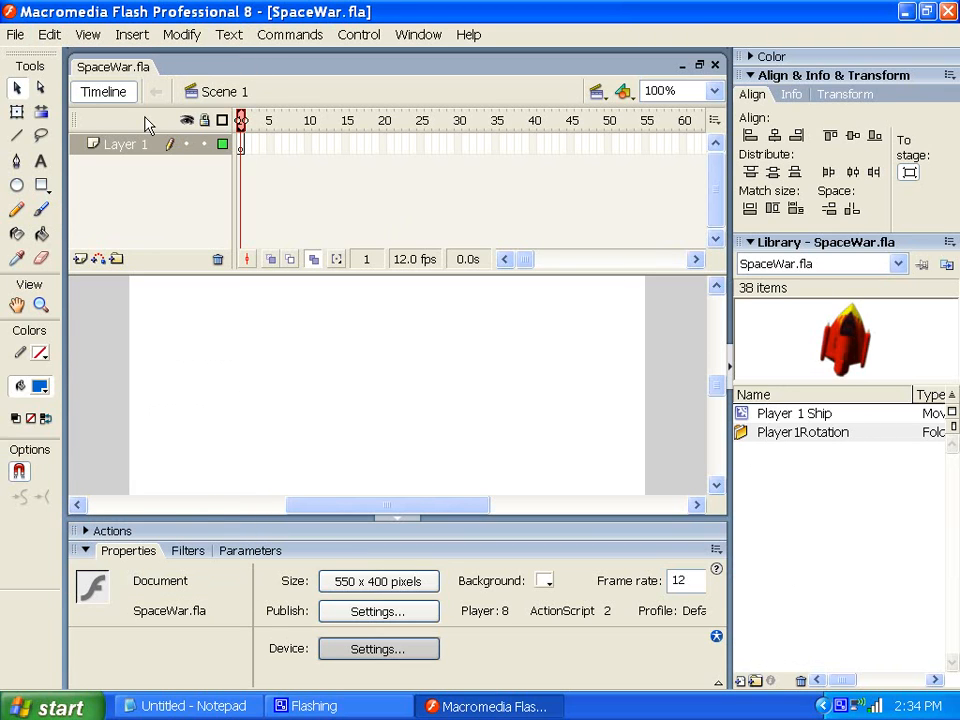
Create a new movie clip symbol named Player 2 Ship with Export for ActionScript enabled
left_click(133, 35)
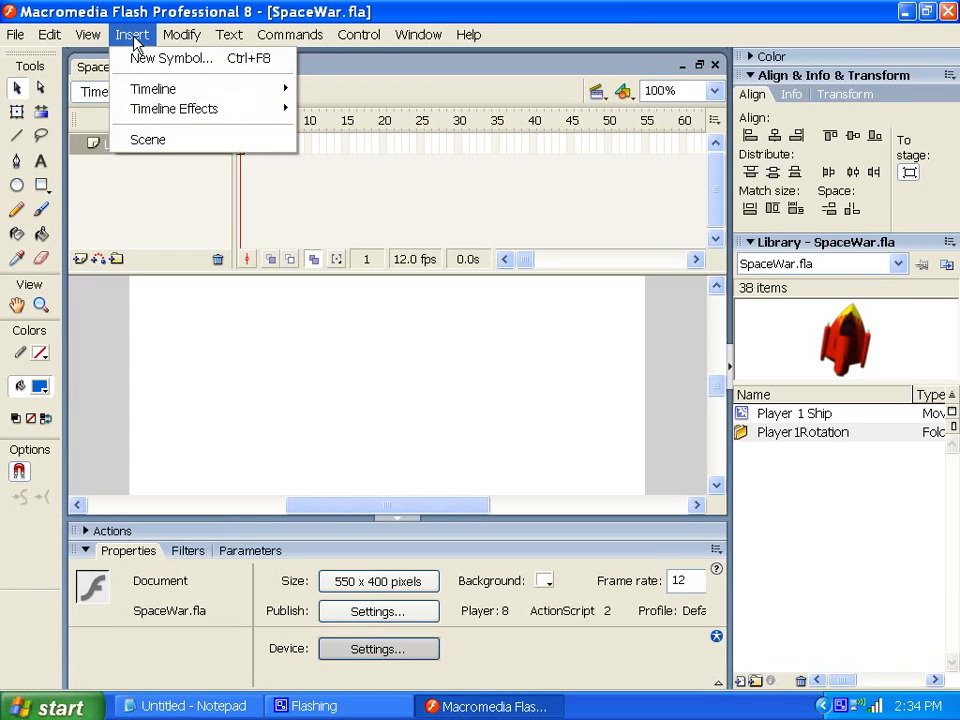
left_click(155, 60)
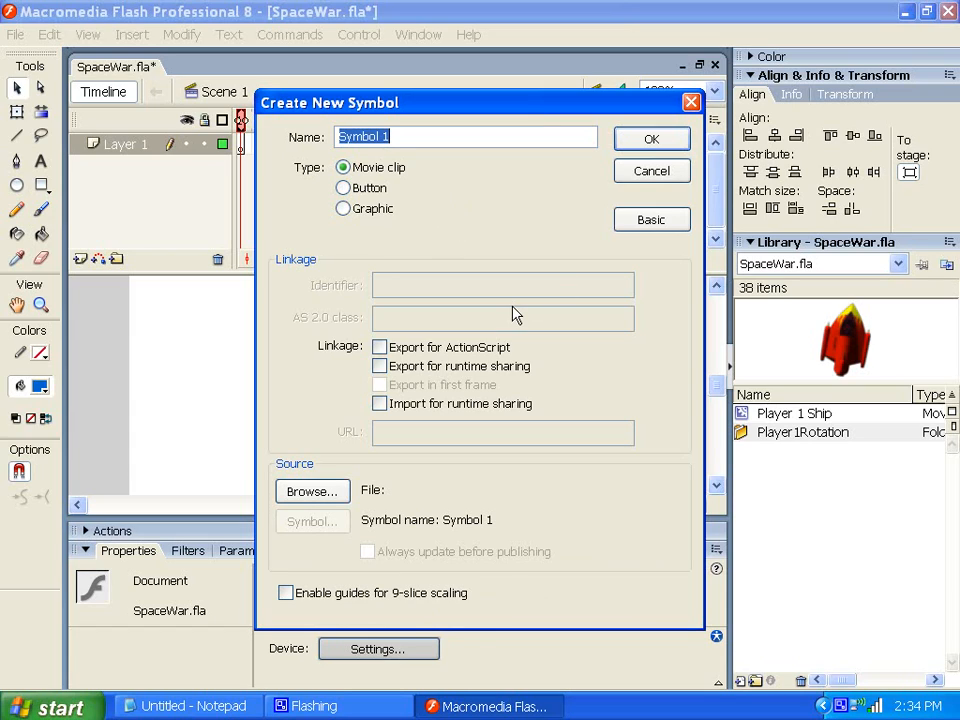
type("Player 2 Ship")
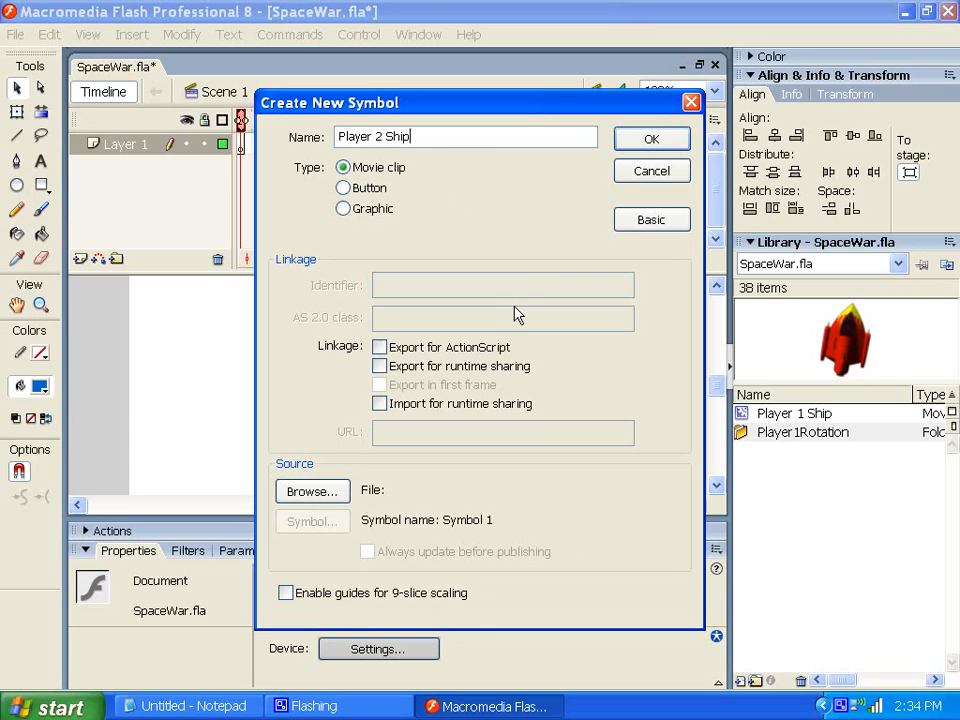
left_click(381, 347)
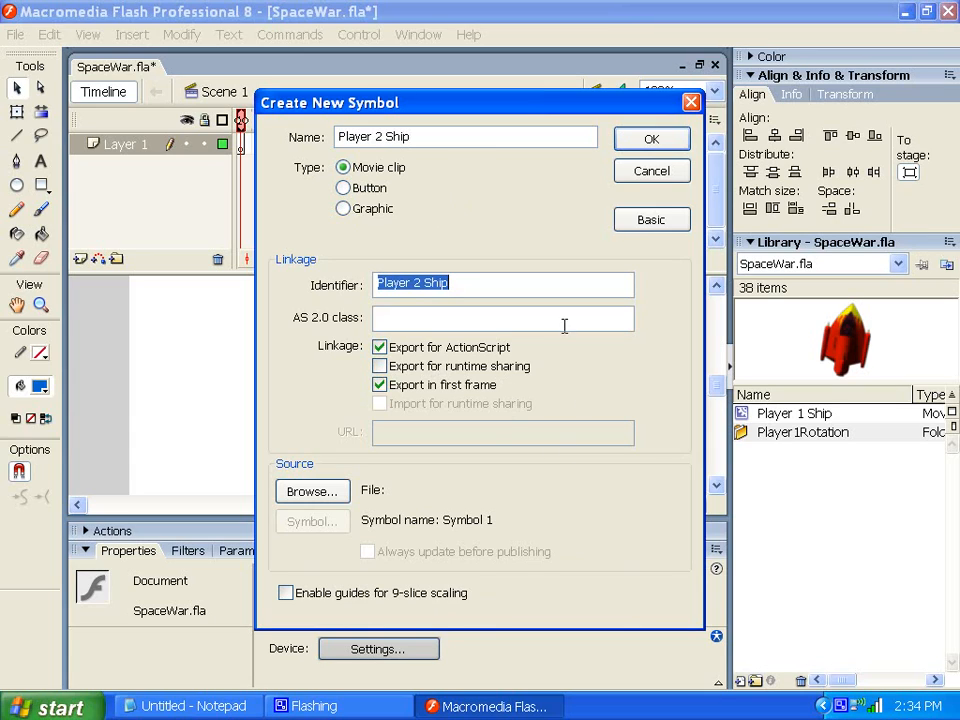
left_click(651, 141)
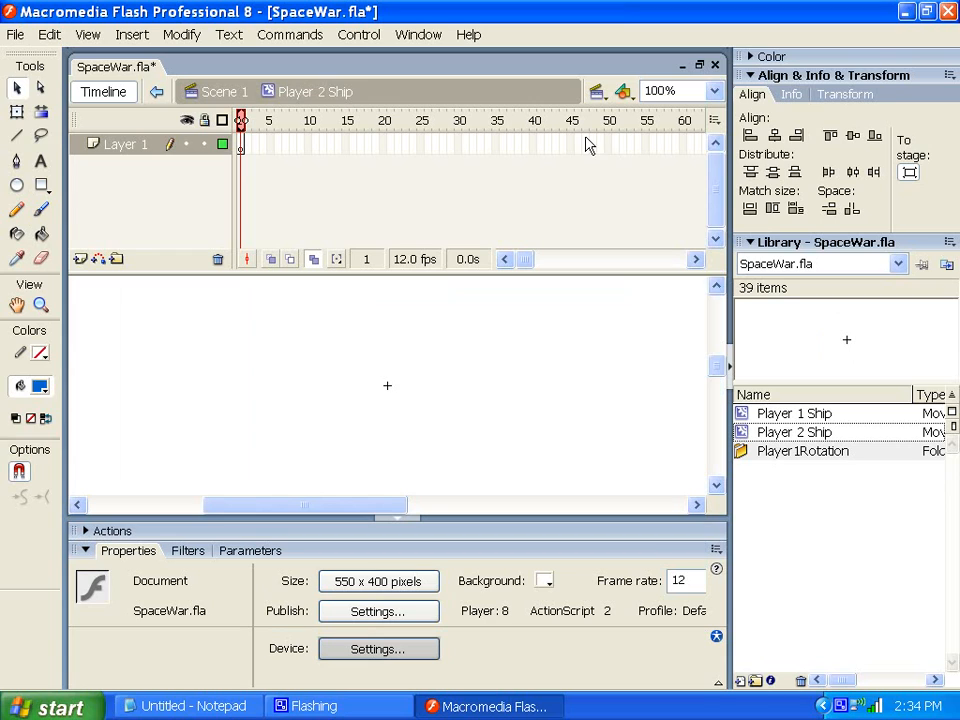
Import the full image sequence starting with P2_Rotation_000.tga from the P2_Sprite folder onto the Player 2 Ship stage
left_click(18, 34)
mouse_move(82, 318)
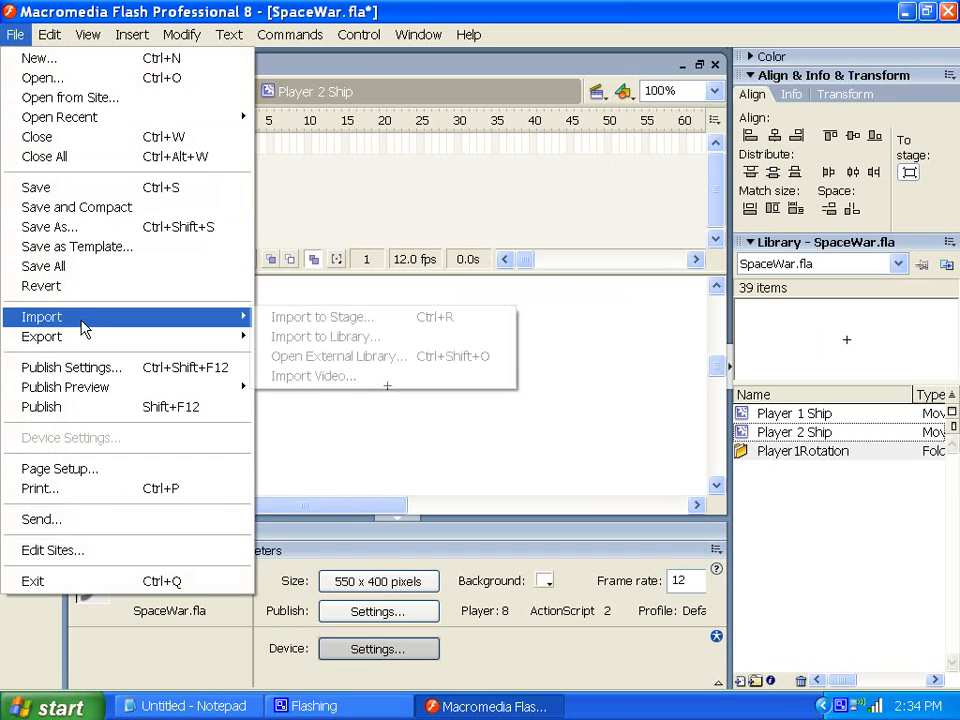
left_click(345, 317)
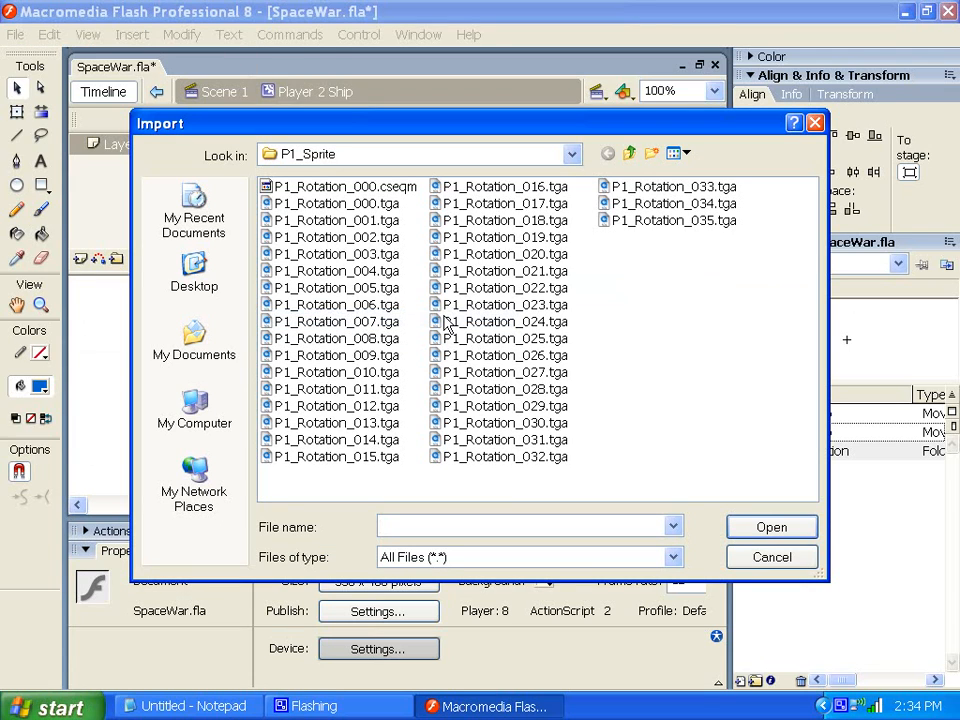
left_click(629, 153)
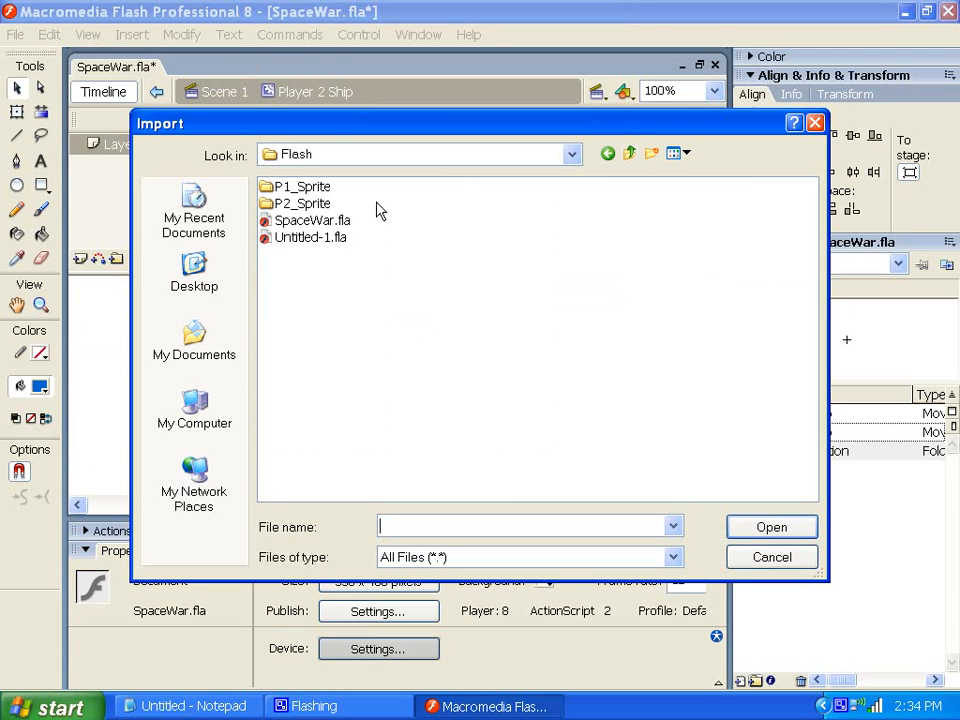
double_click(282, 204)
left_click(320, 205)
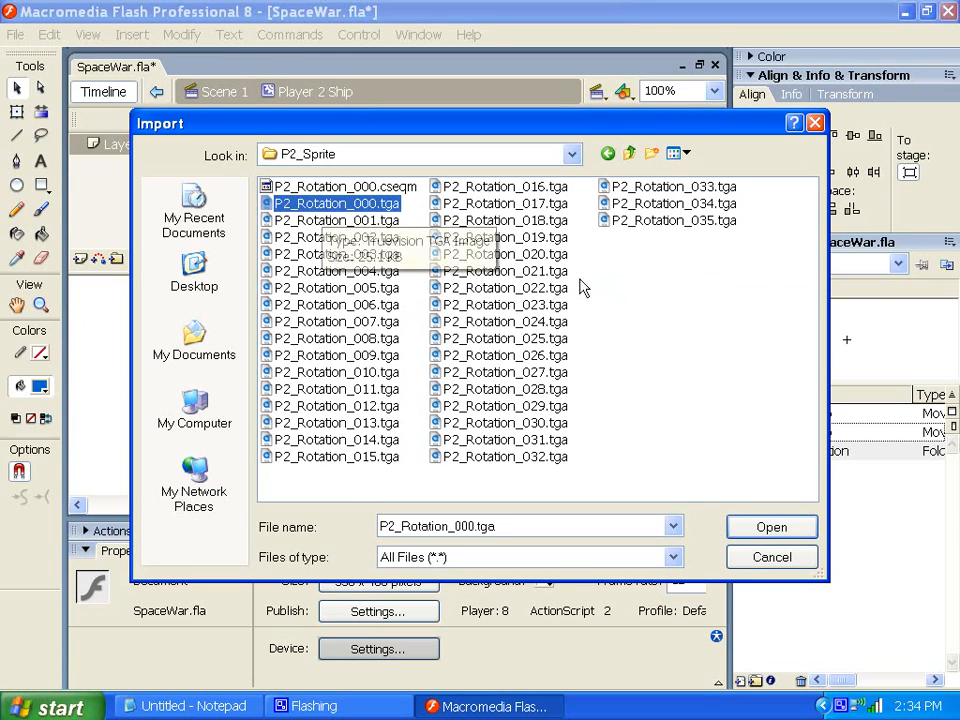
left_click(756, 531)
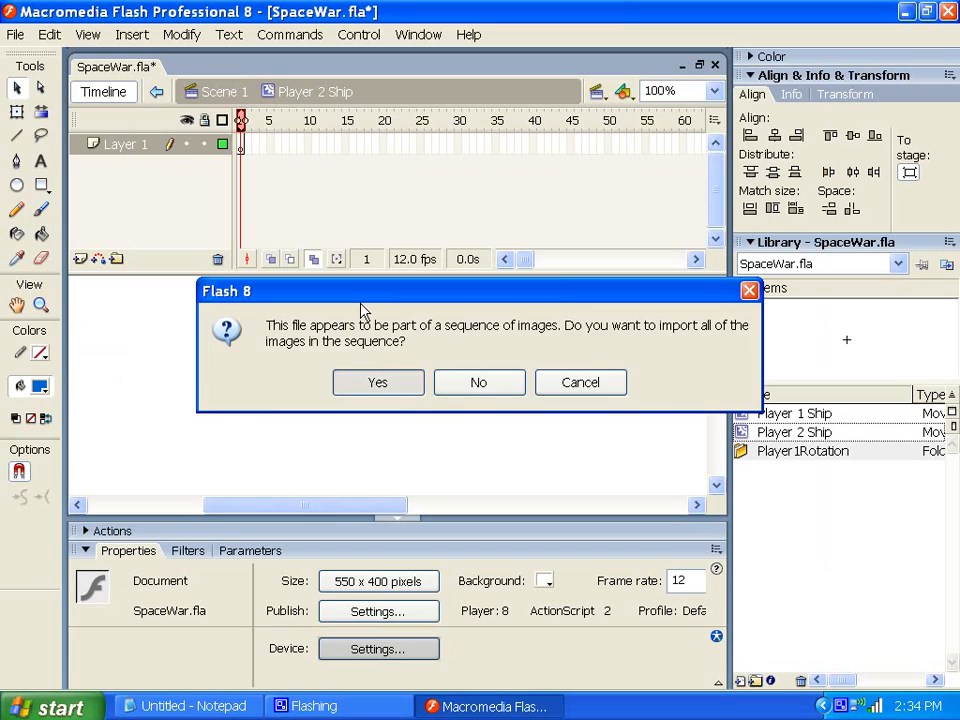
key("Return")
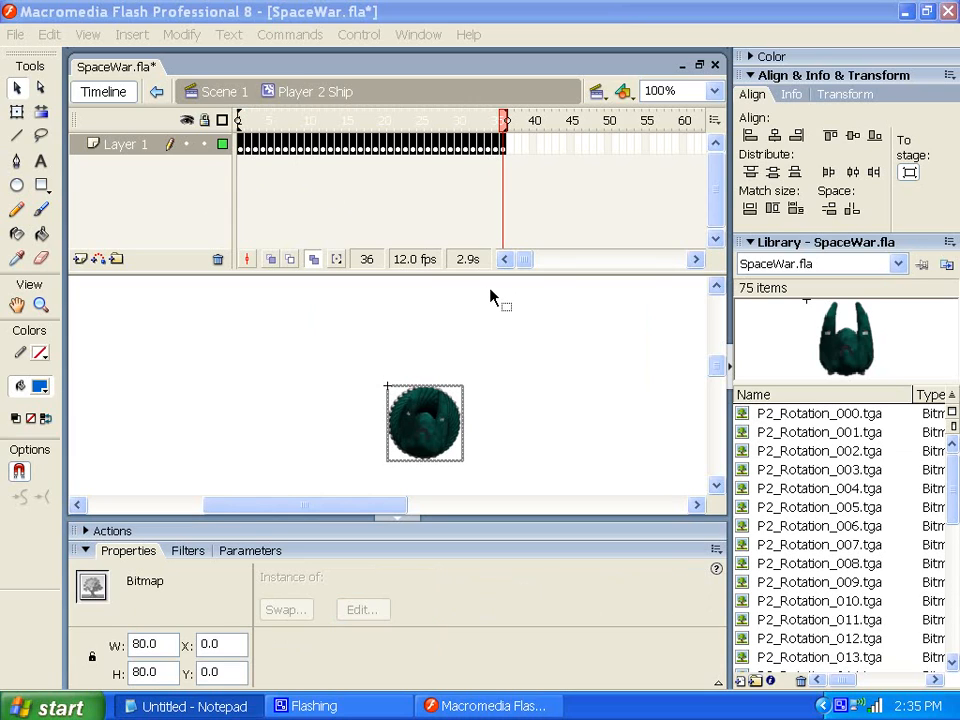
Center all the Player 2 ship images horizontally and vertically on the stage, and return to Scene 1
left_click(775, 137)
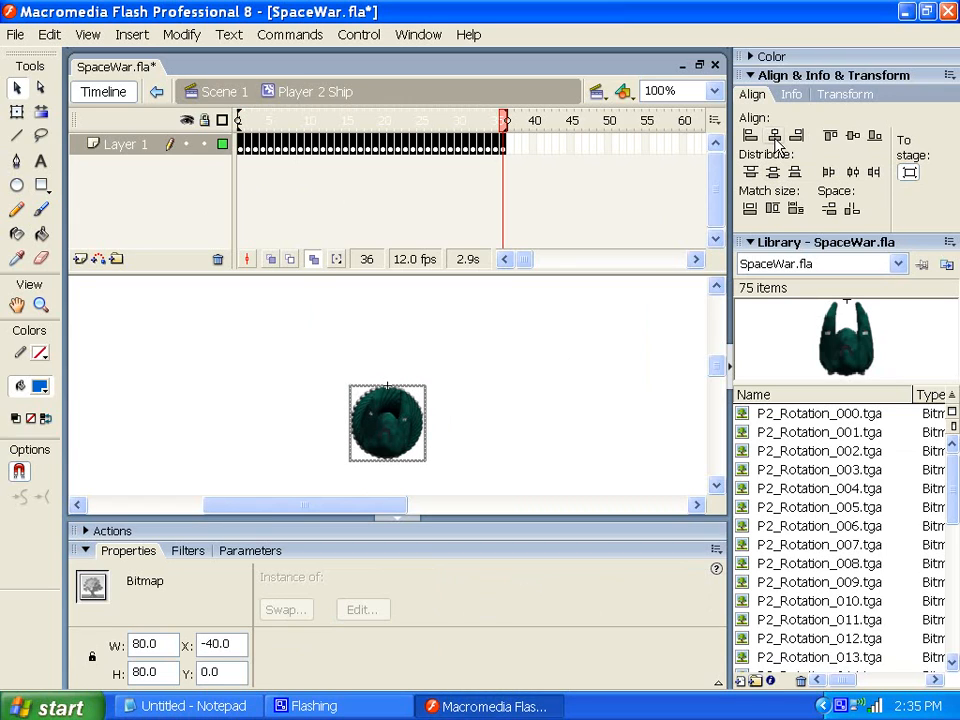
left_click(853, 137)
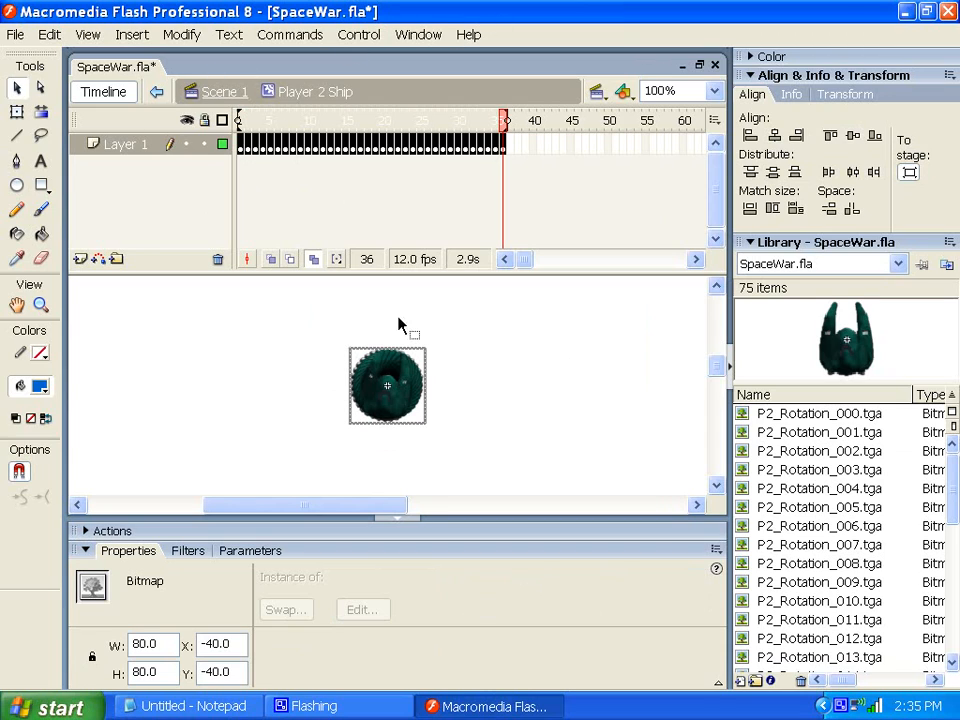
left_click(222, 94)
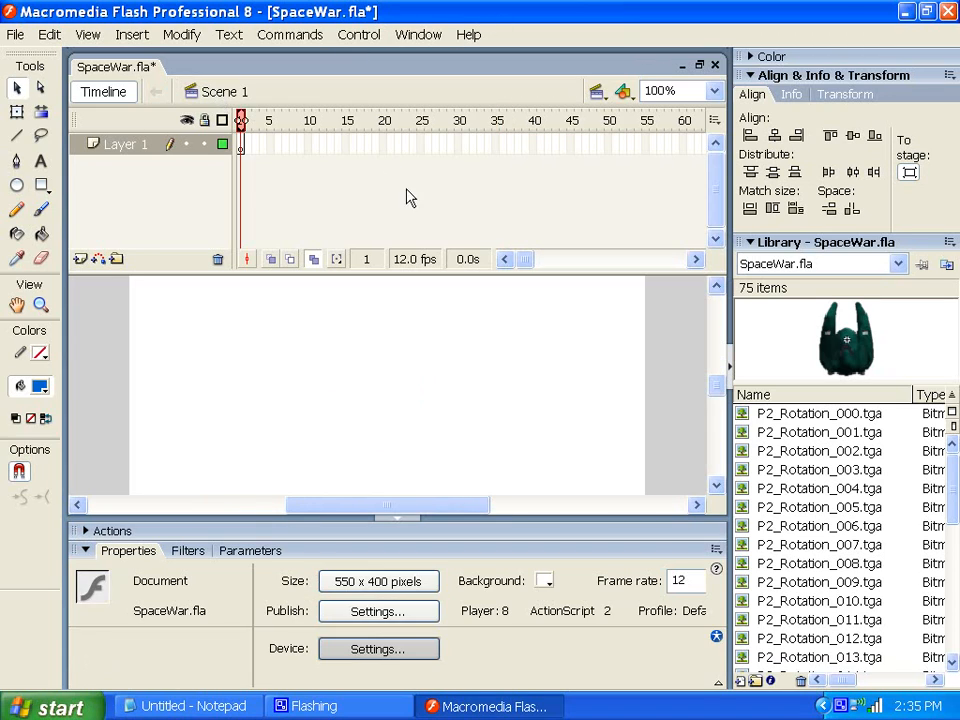
Create a Library folder named Player2Rotation
scroll(930, 490, "down", 8)
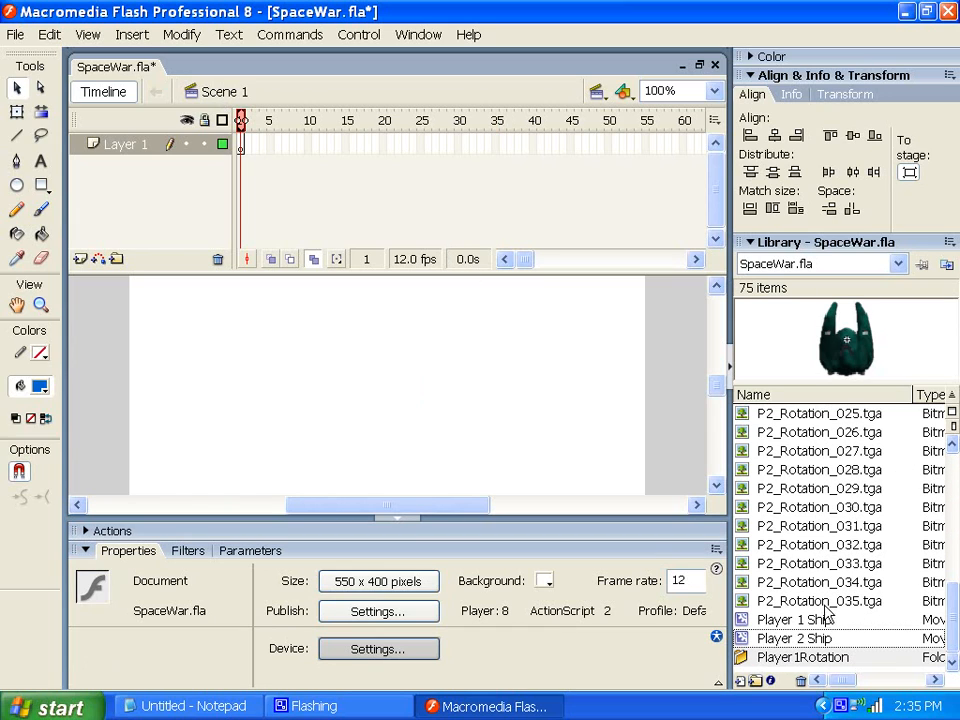
left_click(755, 681)
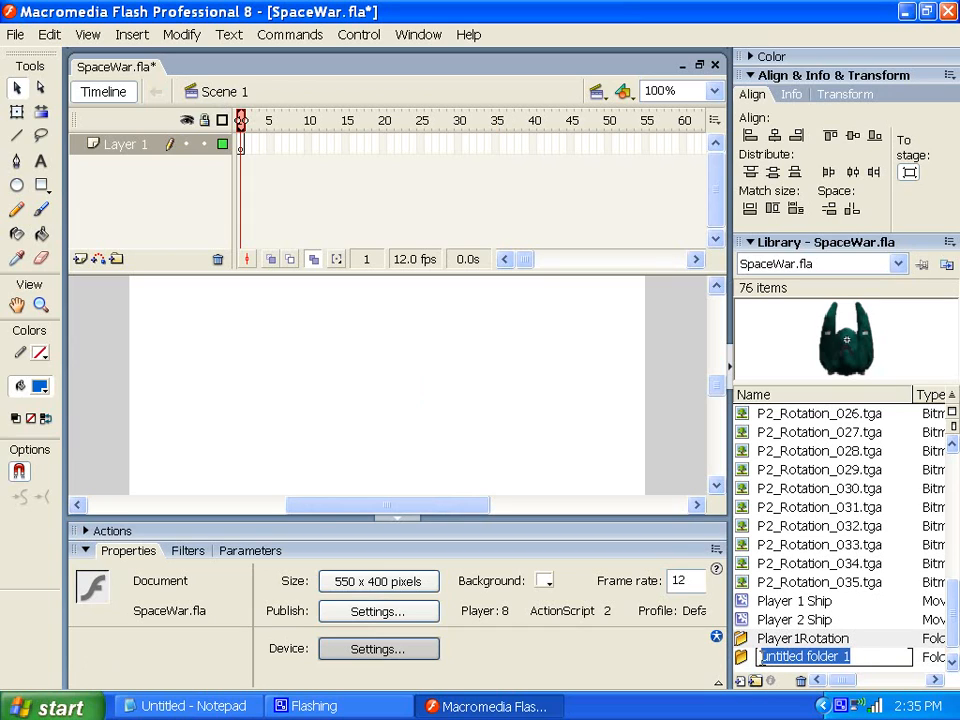
type("Player2R")
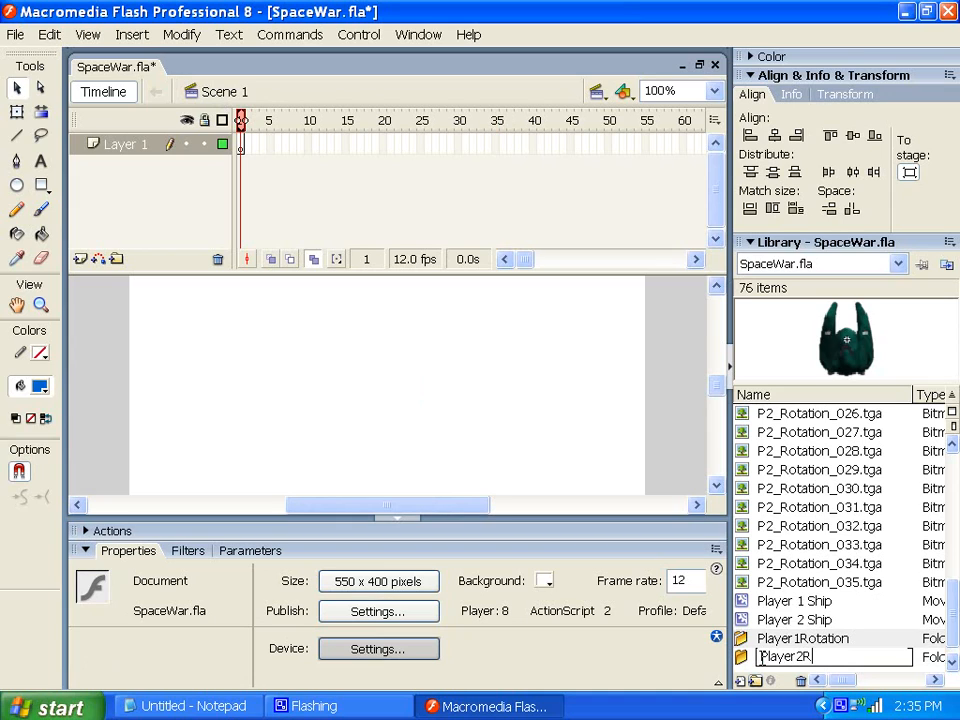
type("otation")
key("Return")
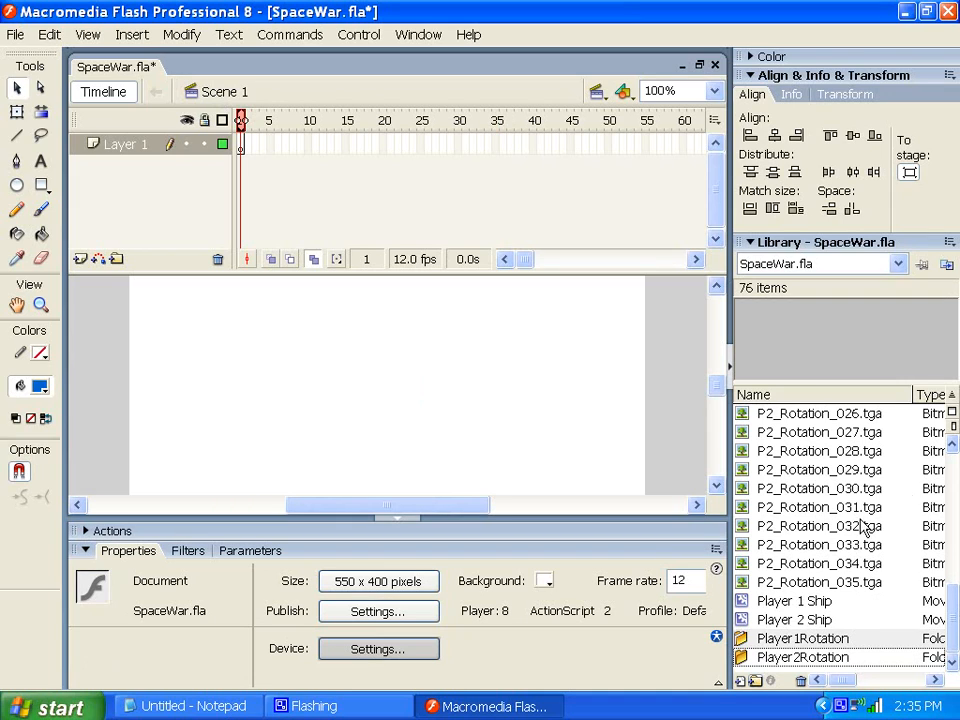
Move the bitmaps P2_Rotation_000.tga through P2_Rotation_035.tga into the Player2Rotation folder
left_click(855, 583)
left_click_drag(953, 625, 953, 480)
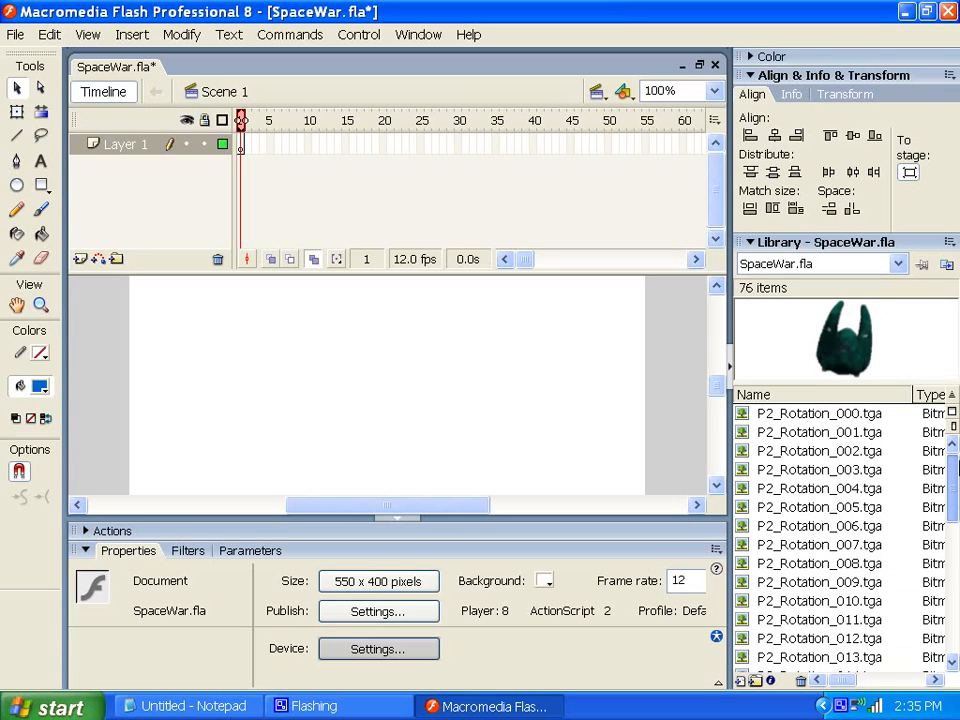
left_click(826, 420, "shift")
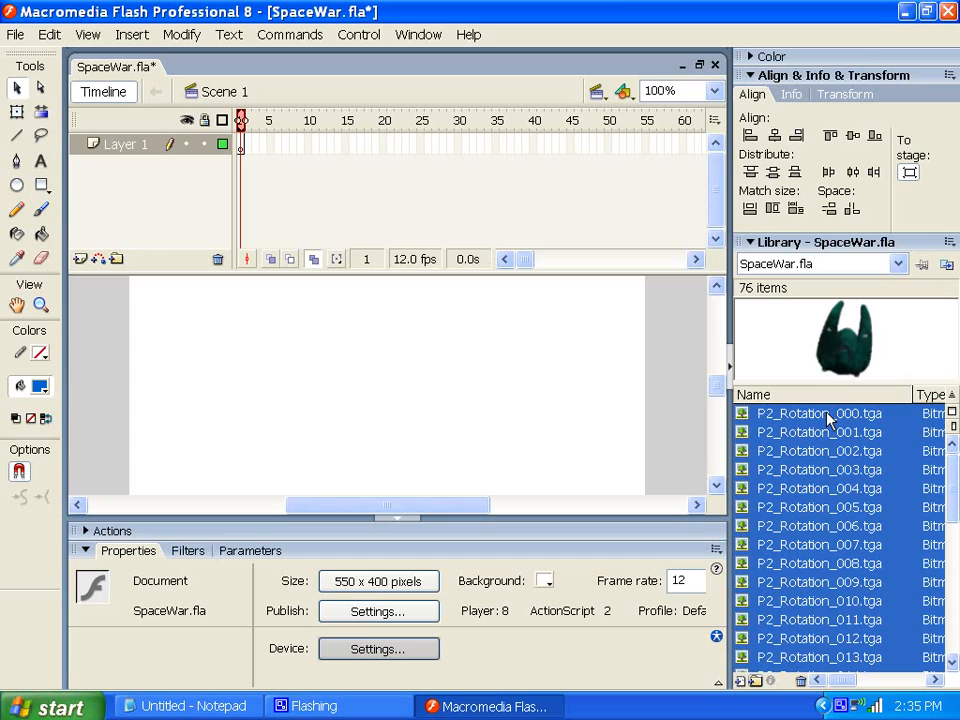
left_click_drag(953, 474, 958, 628)
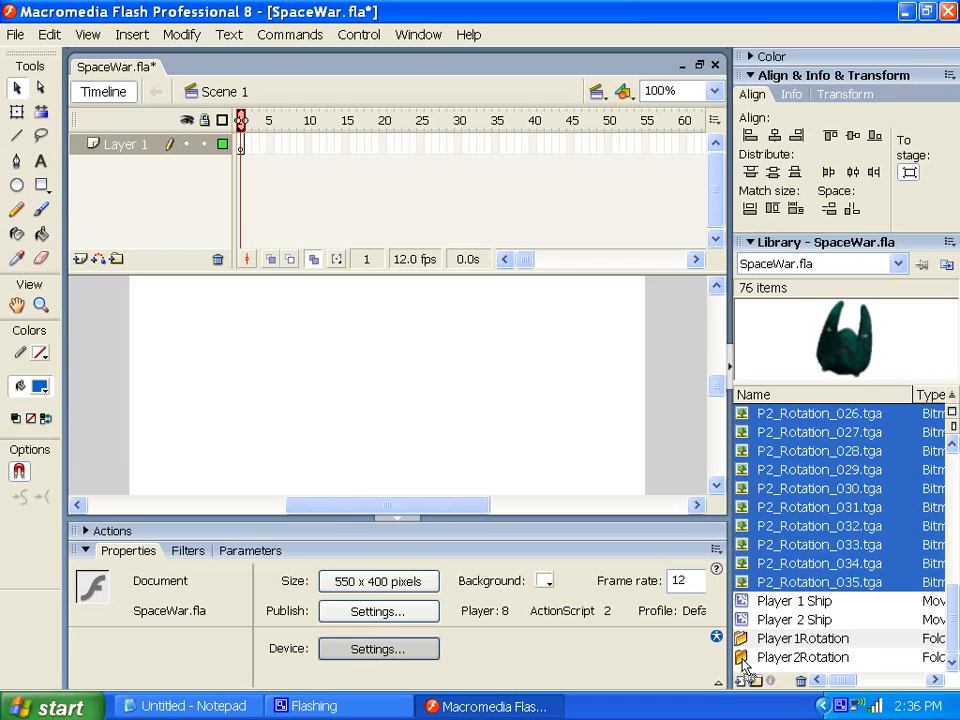
left_click_drag(743, 665, 745, 660)
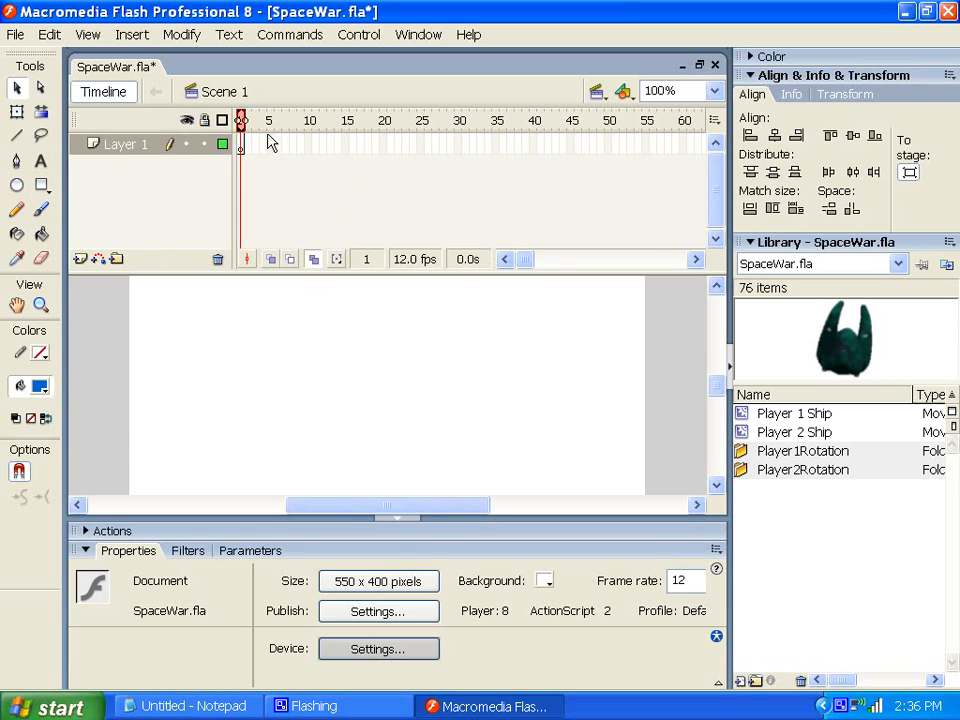
Turn off editing of multiple frames and add a blank keyframe at frame 10 of Layer 1 in Scene 1
left_click(313, 259)
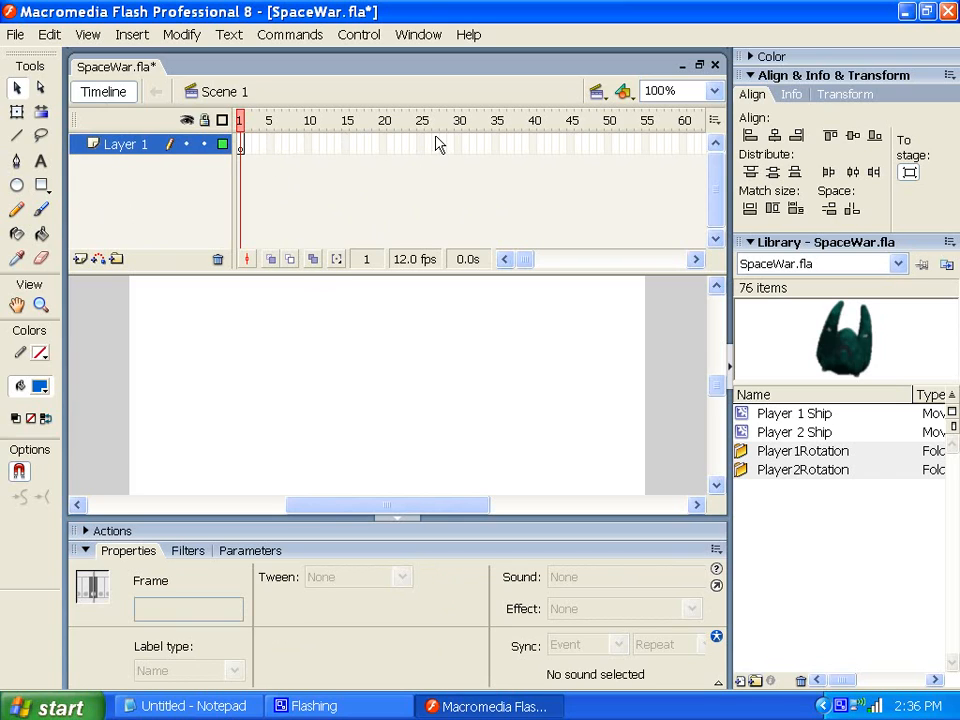
right_click(314, 147)
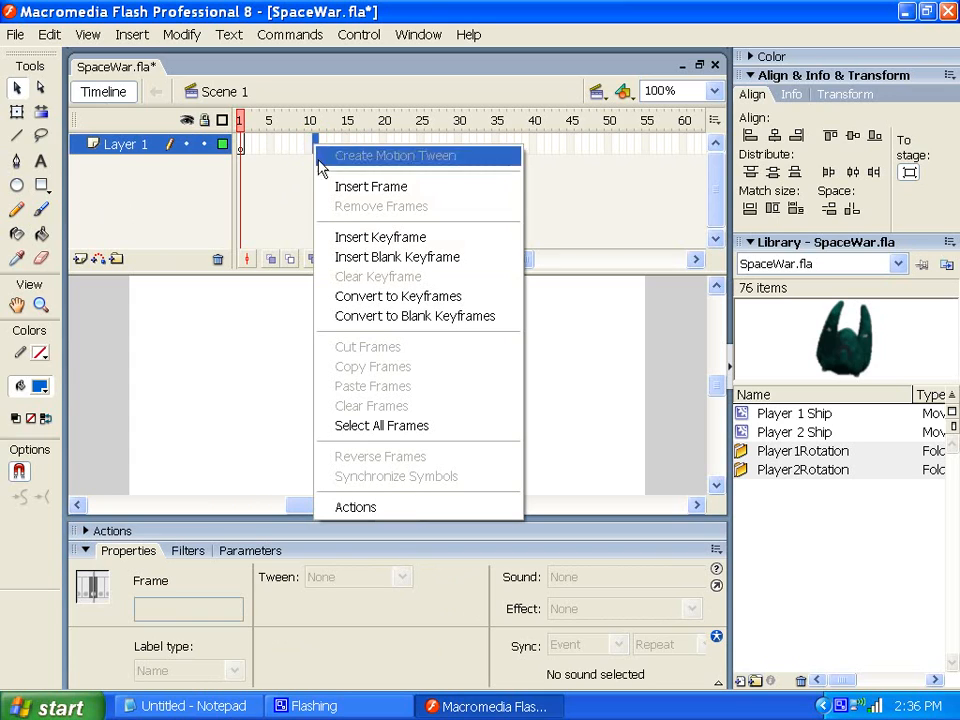
left_click(348, 257)
left_click_drag(316, 149, 309, 148)
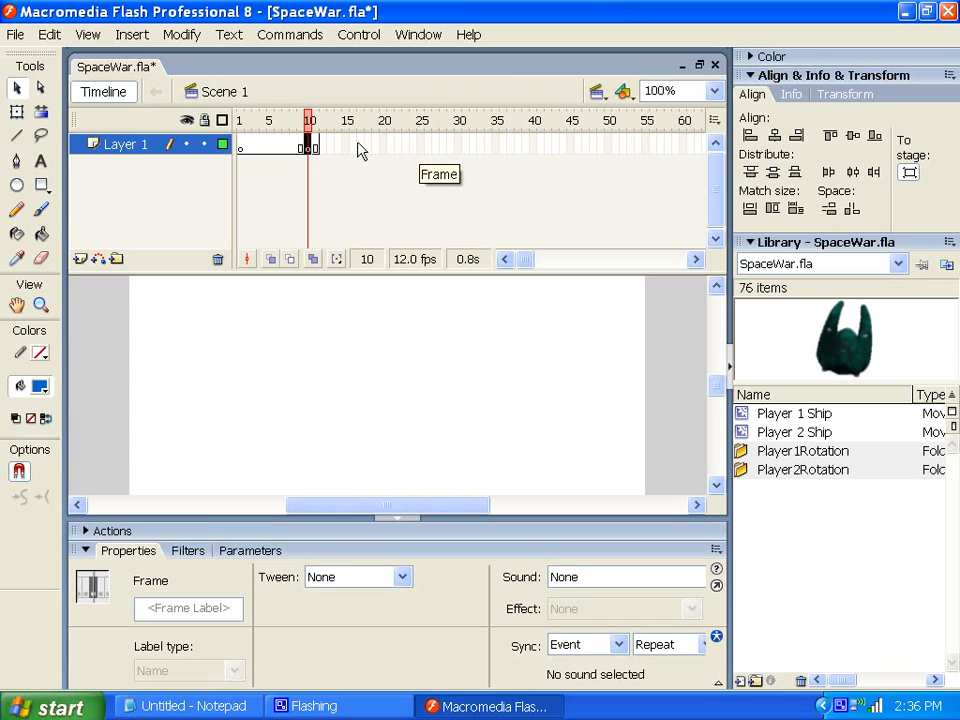
Insert a keyframe at frame 20 of Layer 1
left_click(385, 147)
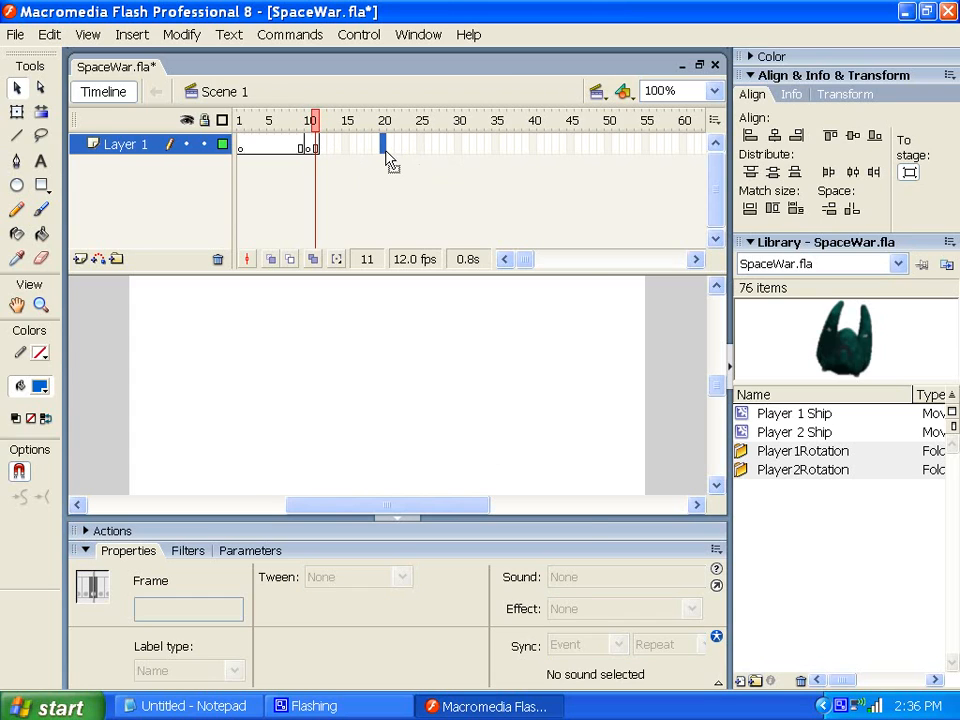
right_click(386, 148)
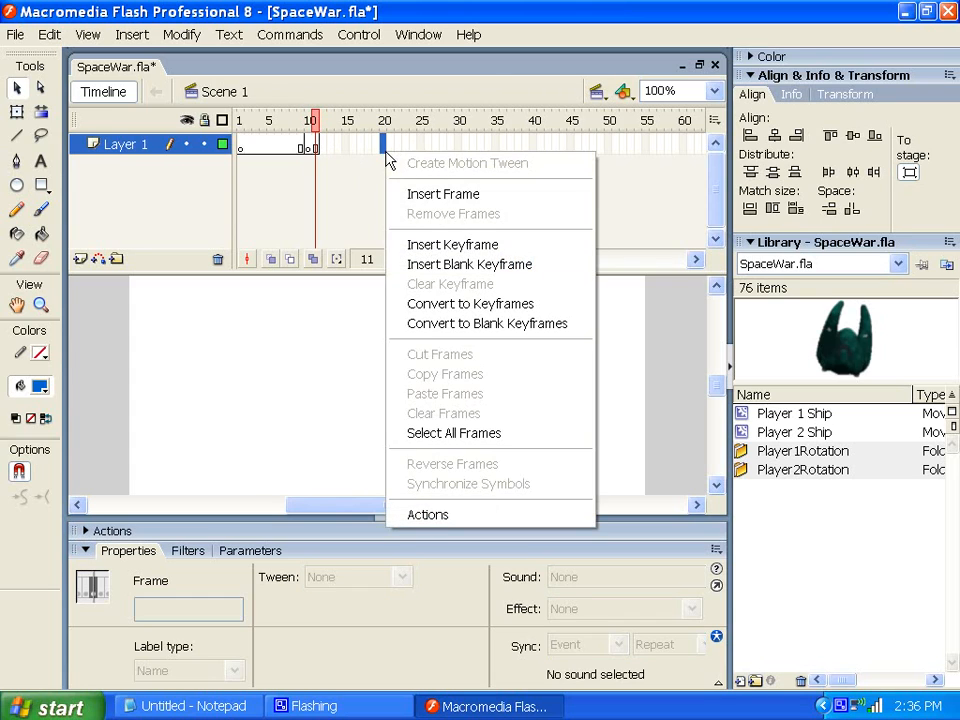
left_click(446, 244)
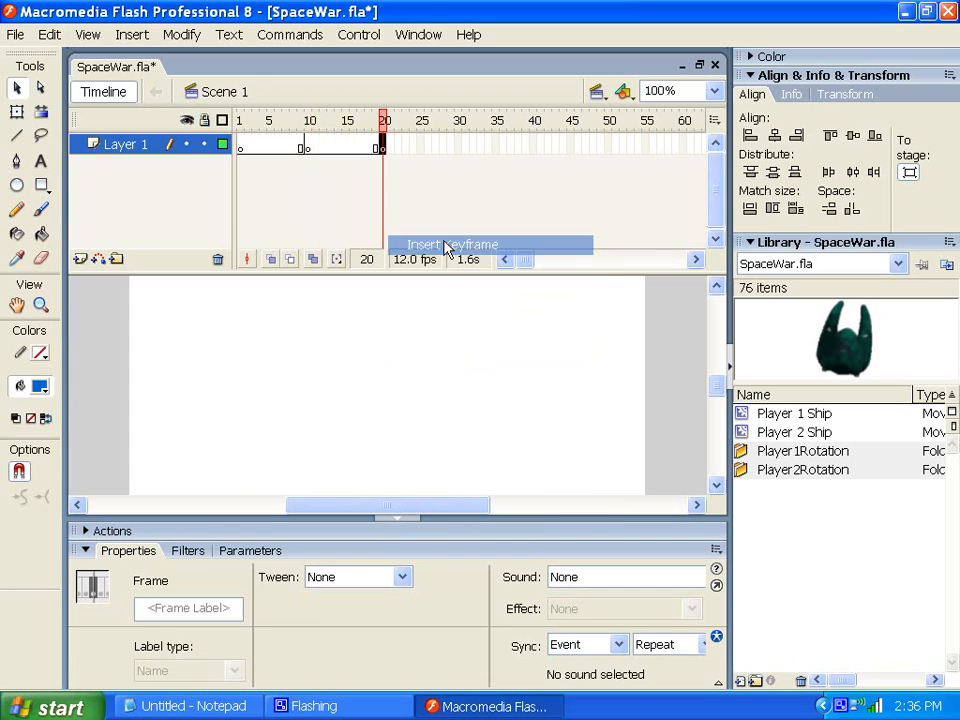
Place the Player 1 Ship near the stage's left side and the Player 2 Ship toward the right on frame 10
left_click(240, 145)
mouse_move(240, 145)
left_mouse_down()
mouse_move(326, 158)
mouse_move(309, 148)
left_mouse_up()
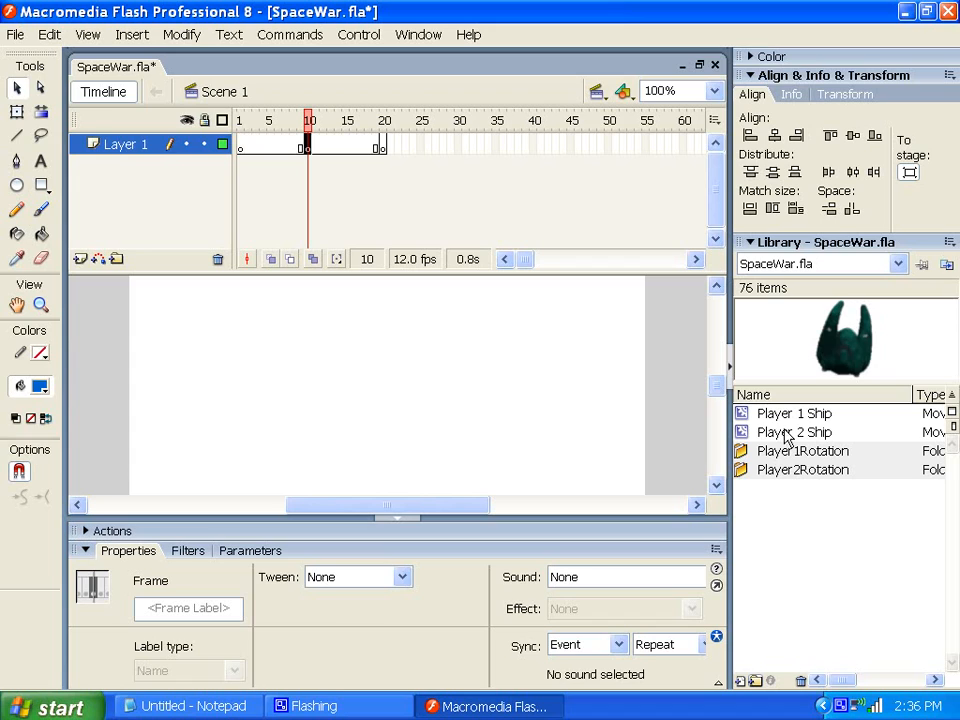
left_click(745, 414)
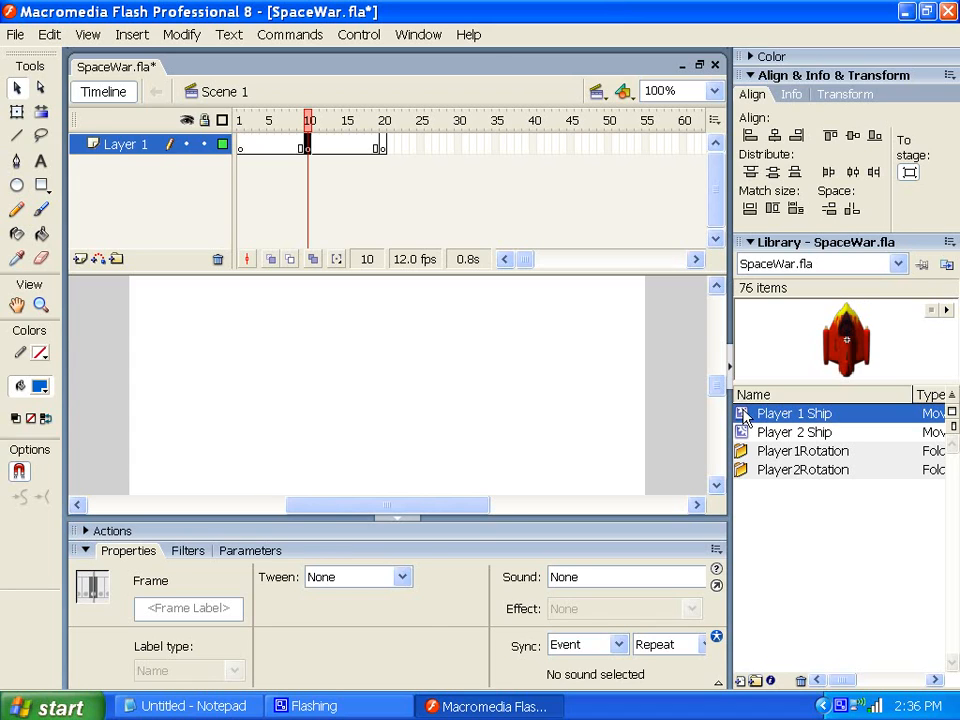
left_click_drag(745, 414, 204, 403)
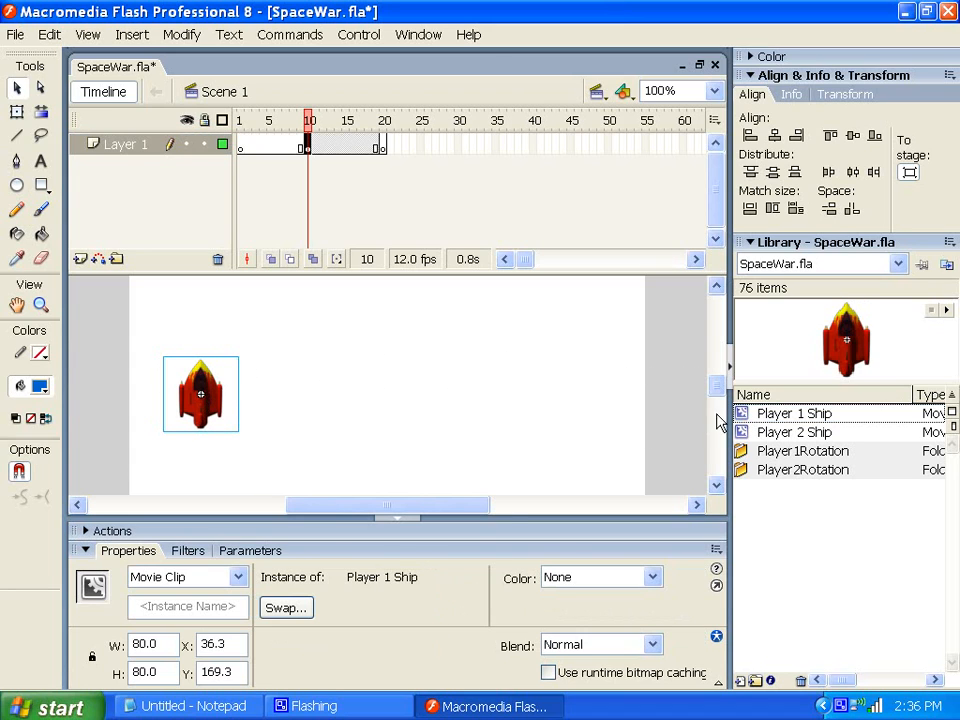
left_click(745, 432)
left_click_drag(745, 432, 587, 397)
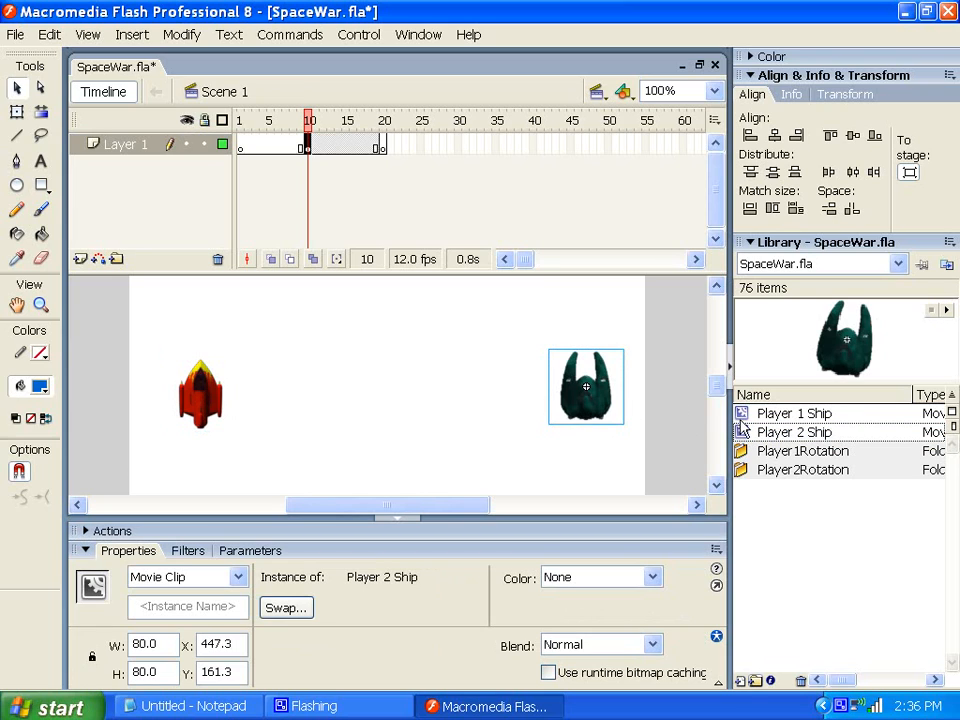
left_click(356, 330)
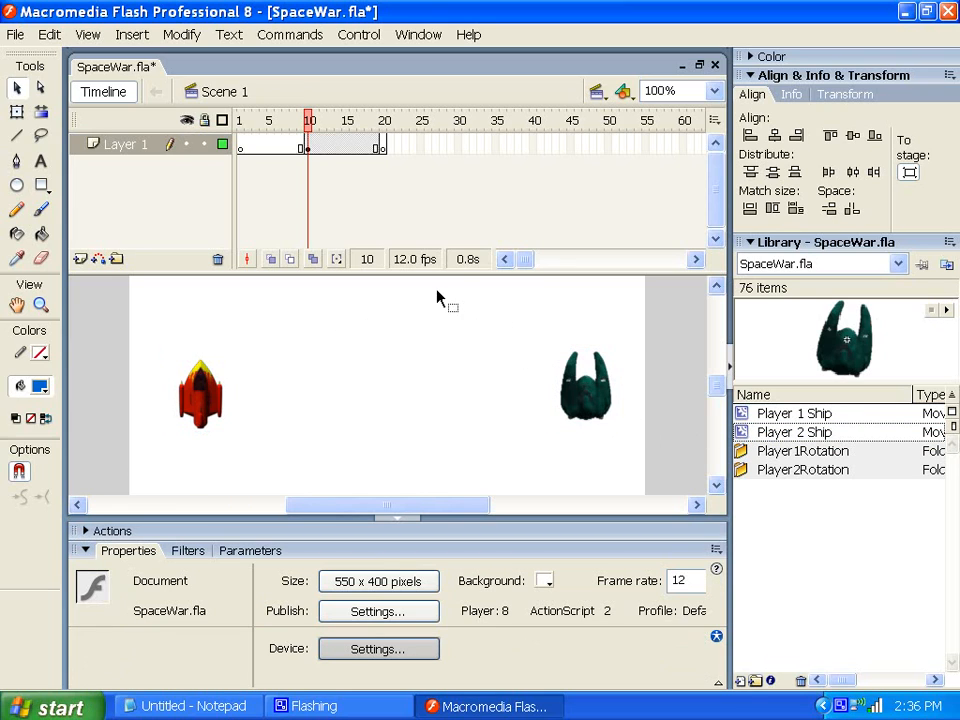
Set the document dimensions to 800 px wide by 600 px high
mouse_move(714, 386)
left_mouse_down()
mouse_move(720, 397)
mouse_move(718, 377)
left_mouse_up()
left_click(390, 584)
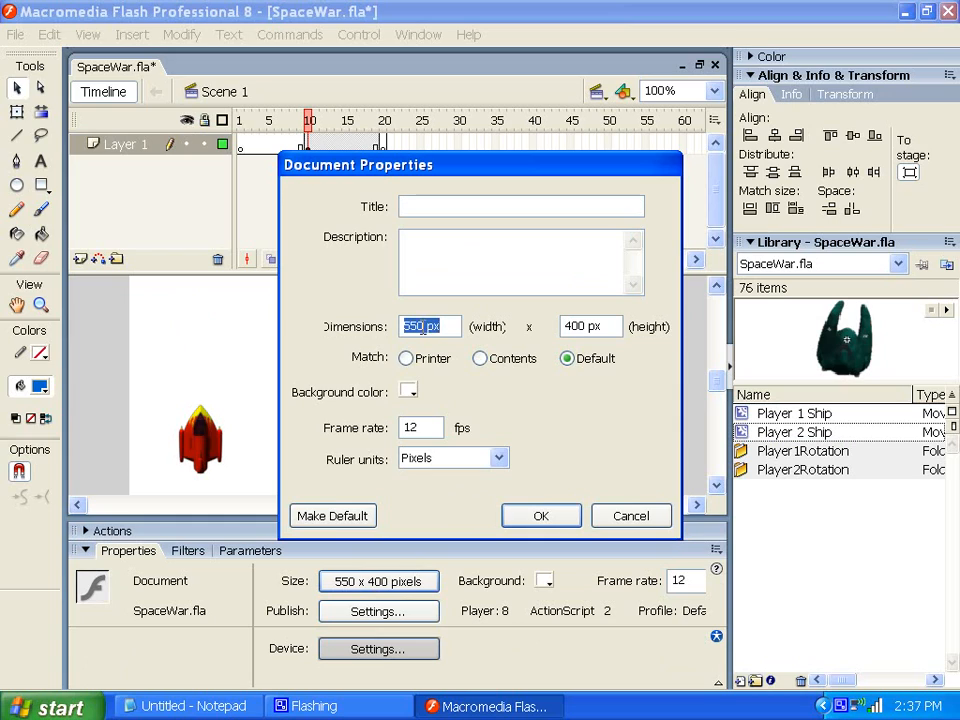
left_click_drag(424, 327, 317, 328)
type("800")
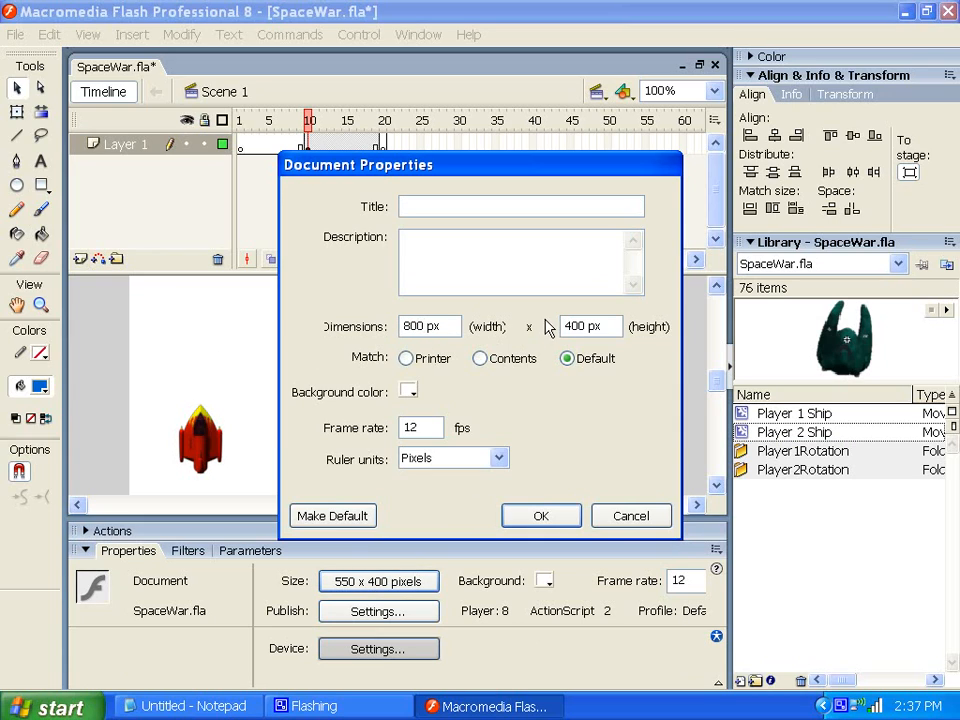
left_click_drag(588, 326, 563, 327)
type("600")
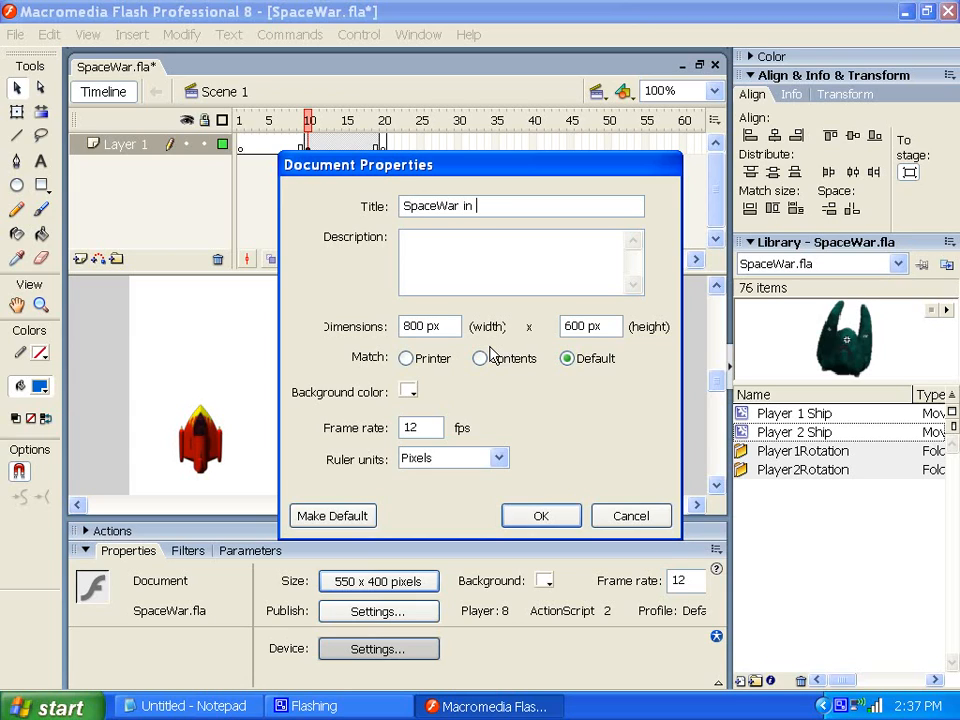
Title the document "SpaceWar in Flash" and describe it as "A generic remake of an old classic game using simple 2D Newtonian physics. Yey!"
type("Flash")
left_click(446, 251)
type("A generic rema")
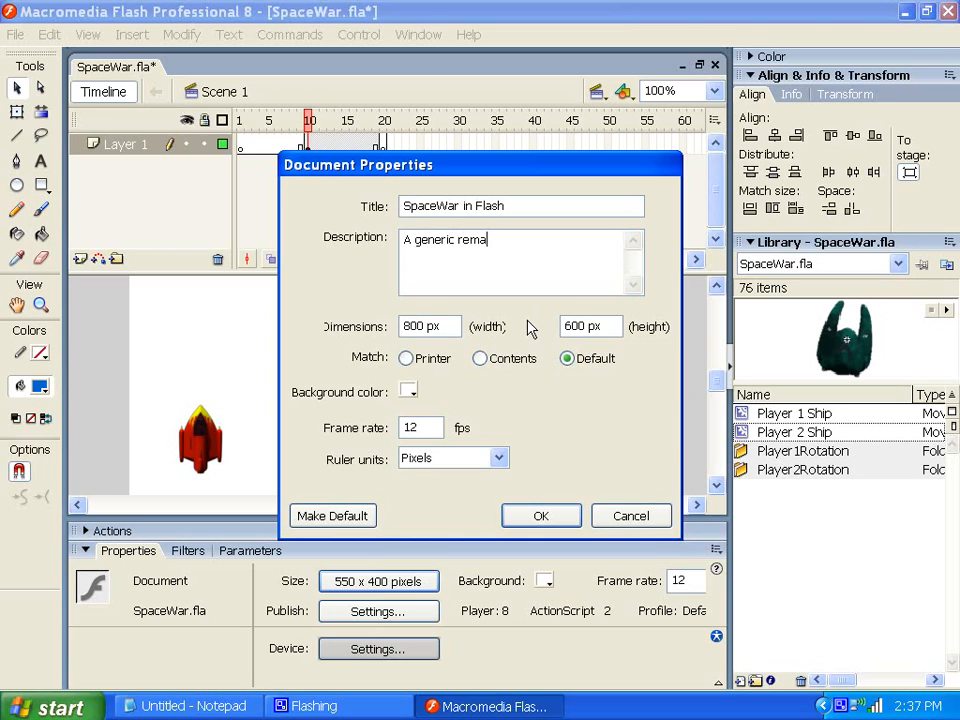
type("ke of an old classic ")
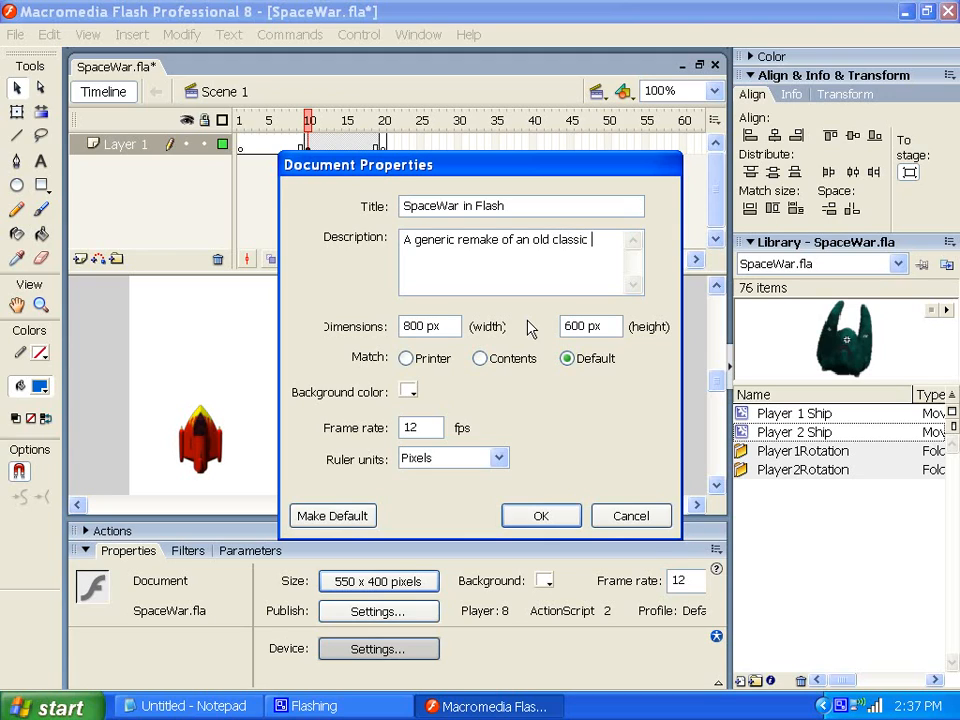
type("game using simple 2D newt")
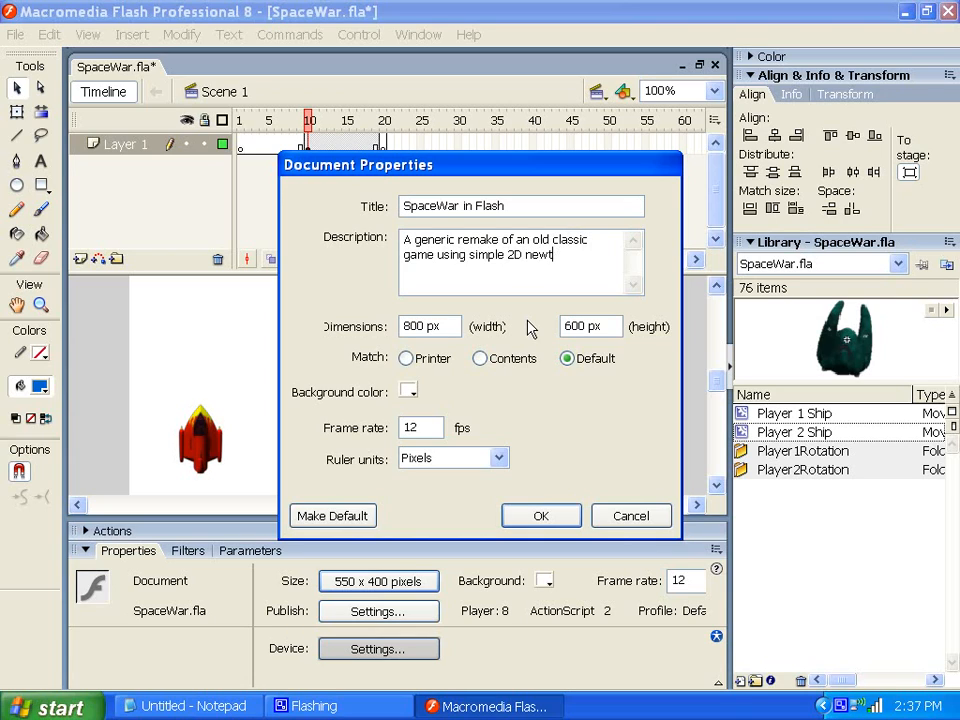
key("BackSpace")
key("BackSpace")
key("BackSpace")
key("BackSpace")
type("Newtonian P")
type("hyis")
type("ics. Yey!")
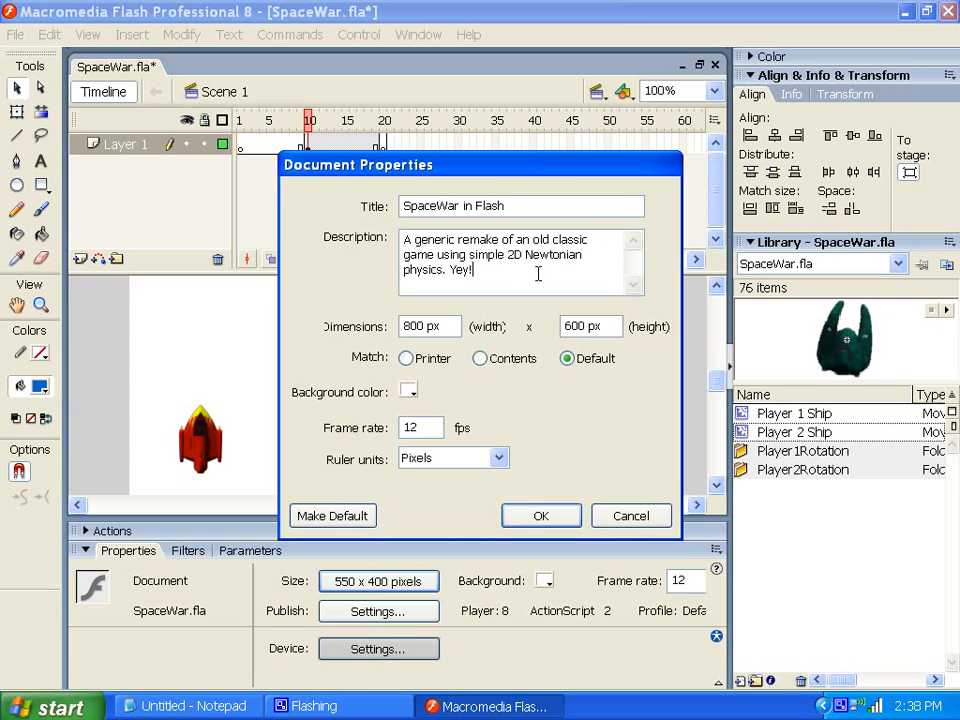
left_click(516, 516)
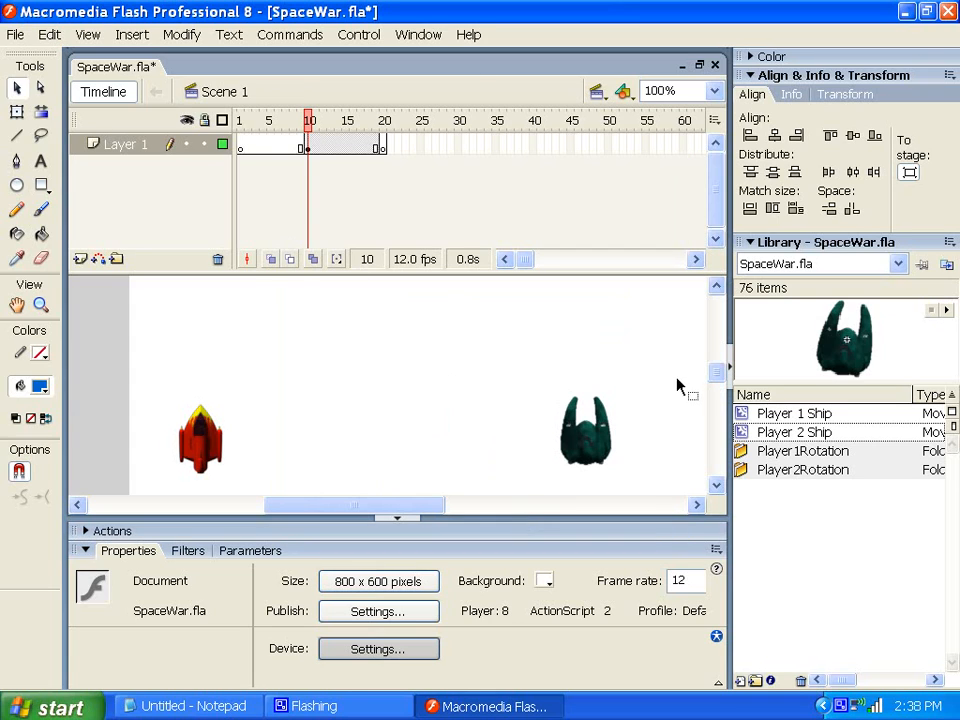
Set the Y position of the Player 2 Ship instance to 300
left_click_drag(716, 377, 717, 386)
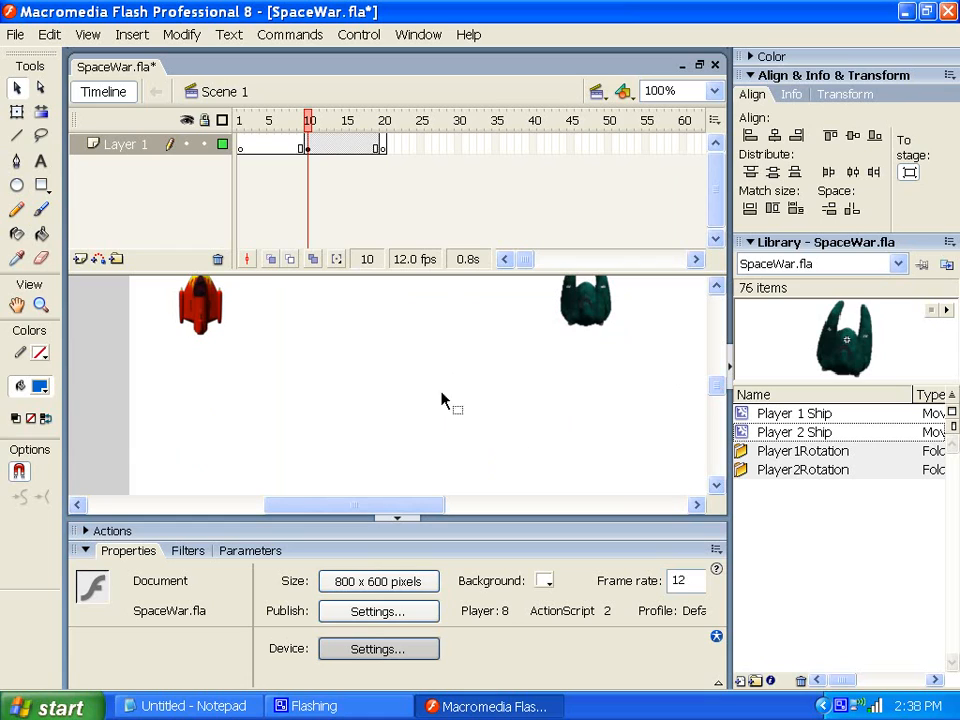
left_click(85, 38)
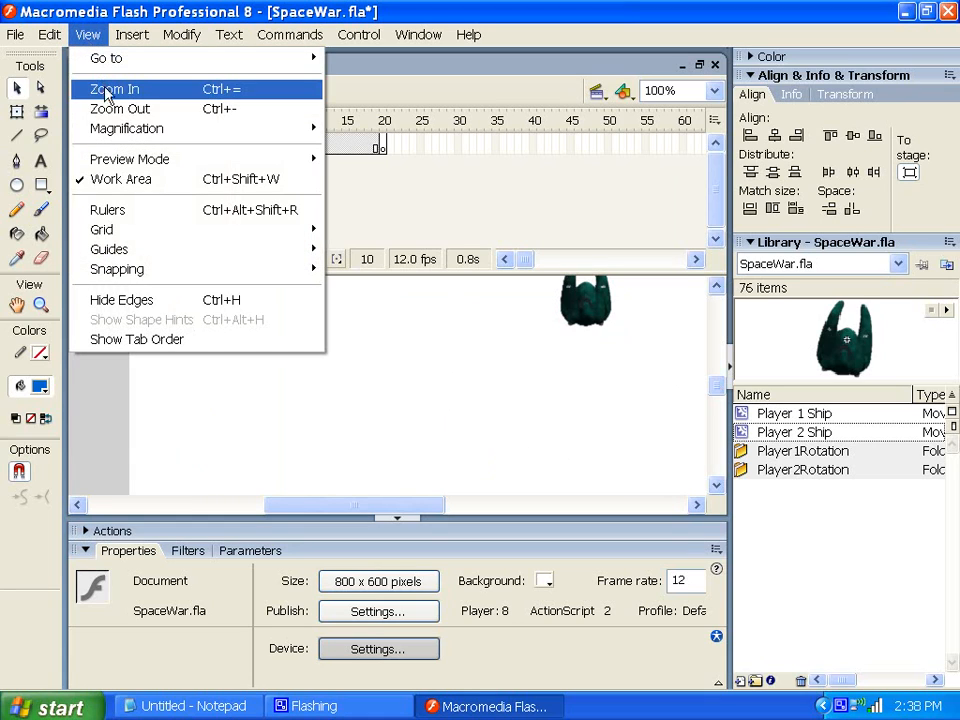
left_click(112, 108)
left_click(494, 356)
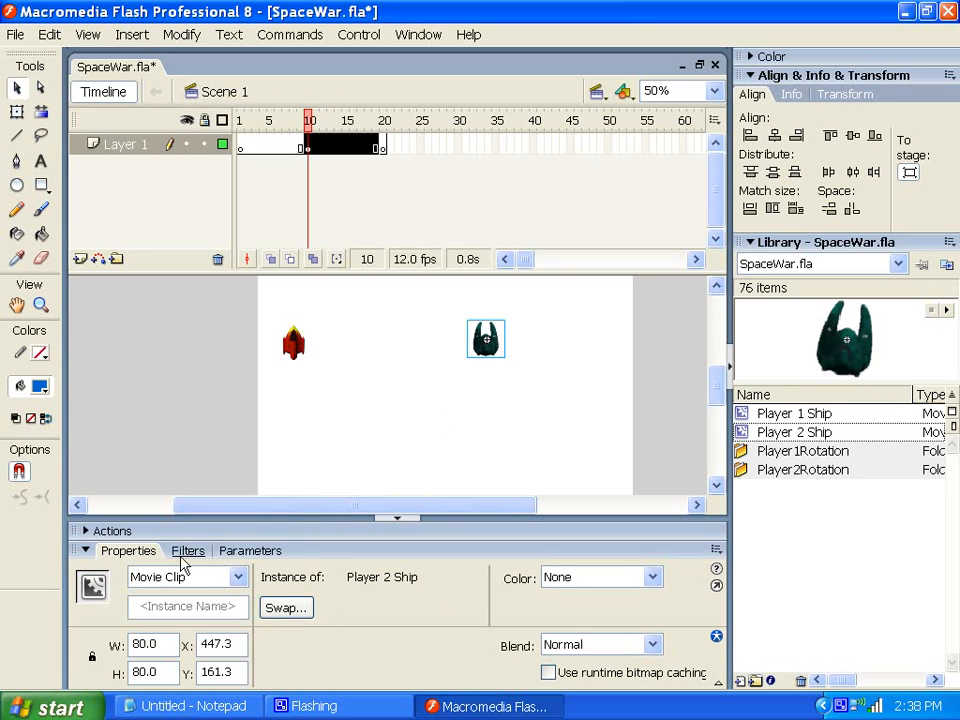
left_click(274, 445)
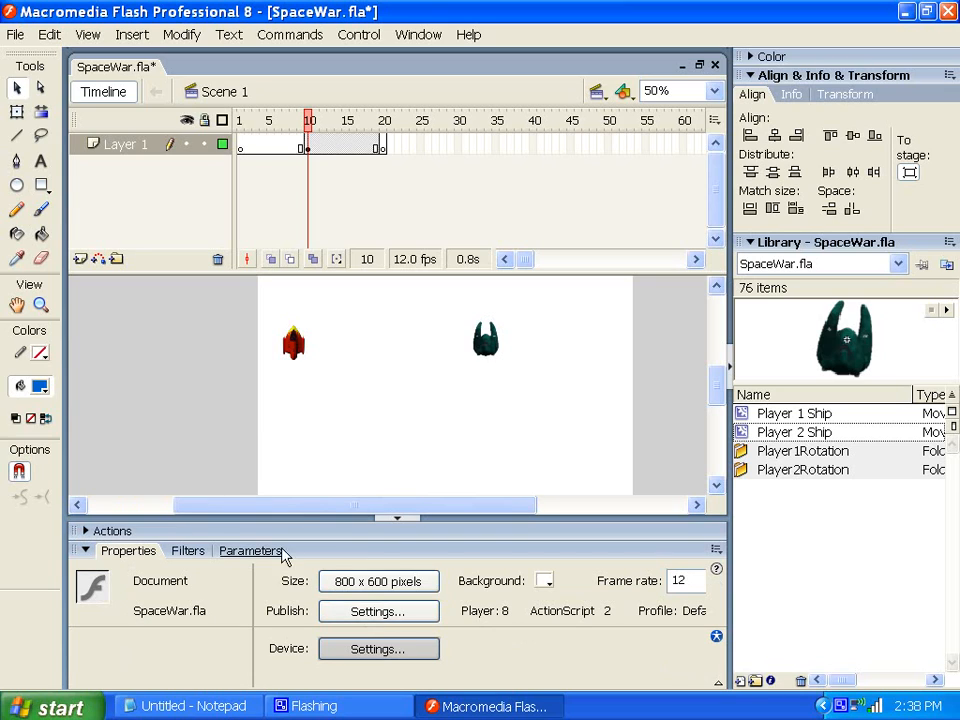
left_click(489, 356)
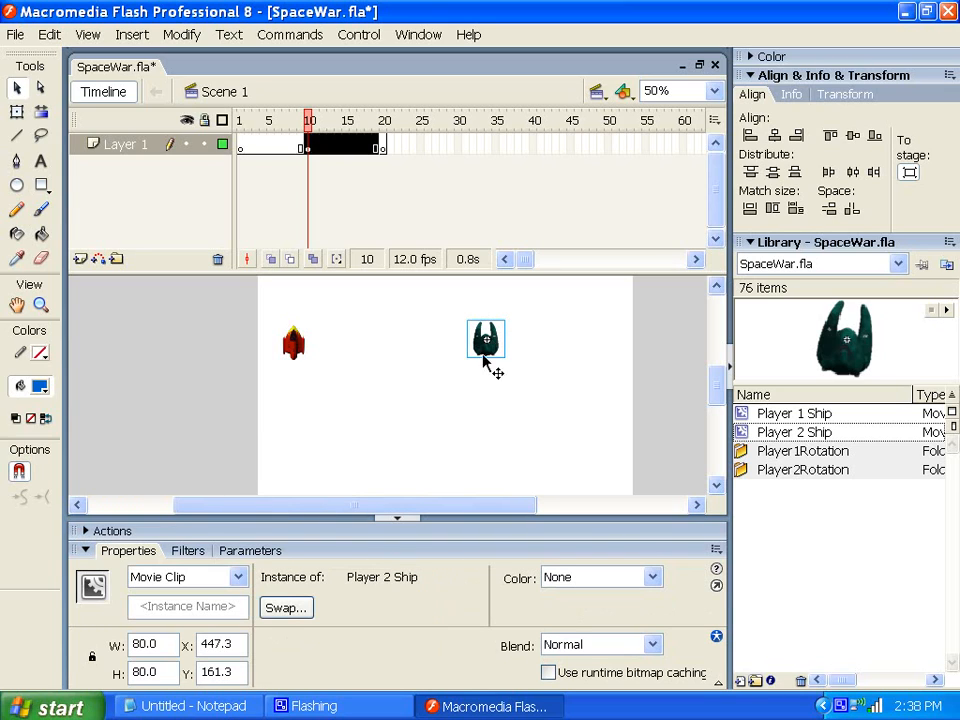
left_click(222, 671)
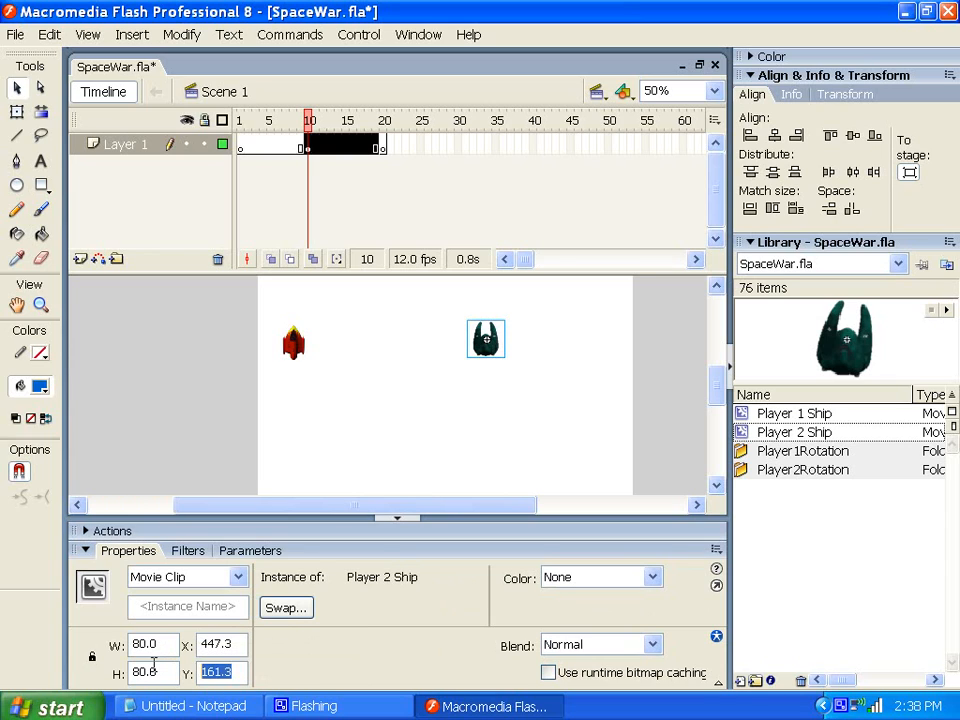
type("300")
key("Return")
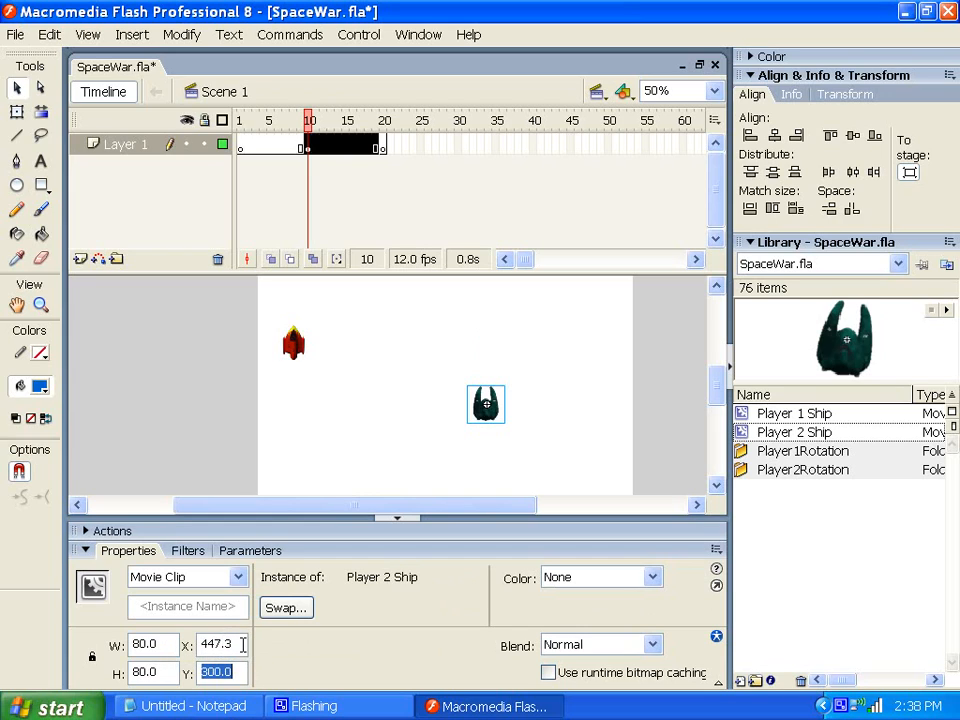
Set the X position of the Player 2 Ship instance to 580
left_click_drag(242, 644, 154, 640)
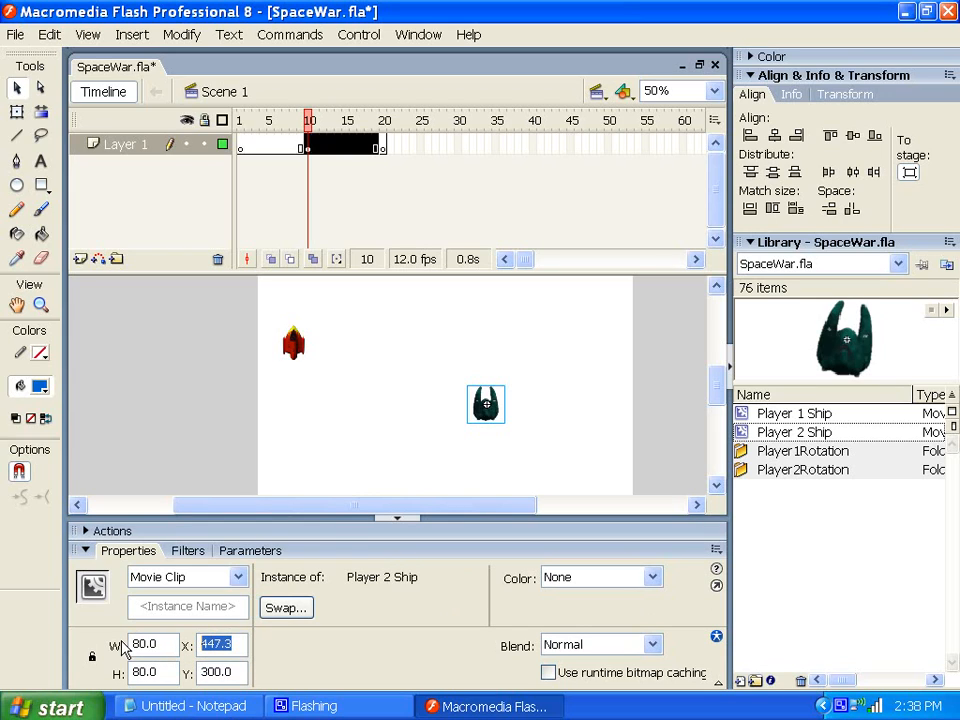
type("5")
key("BackSpace")
type("0")
key("Return")
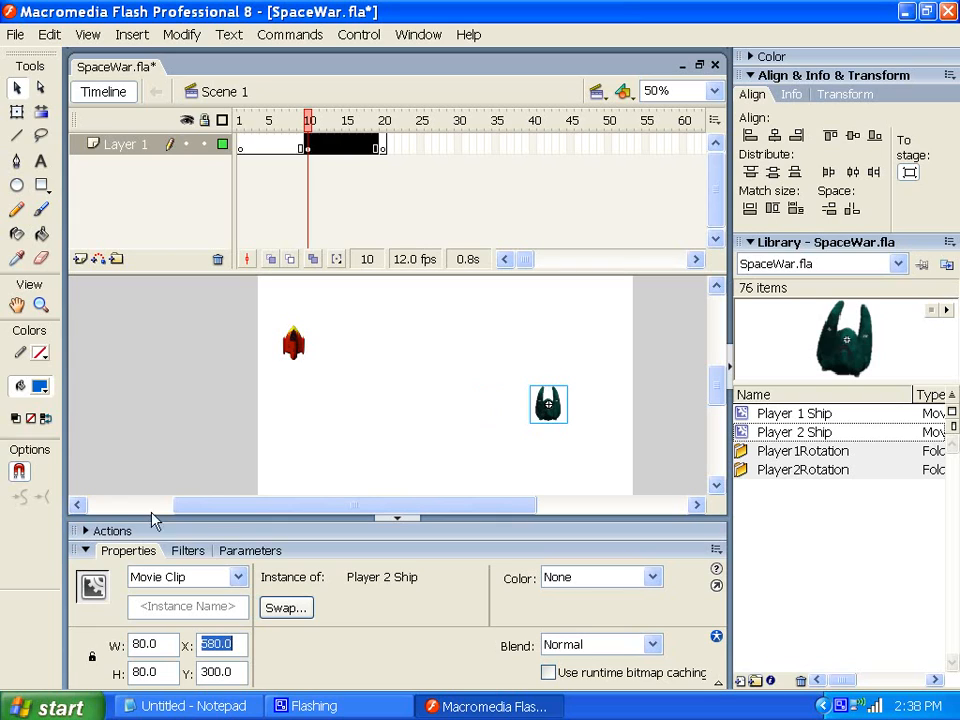
Set the X position of the Player 1 Ship instance to 20
left_click(303, 347)
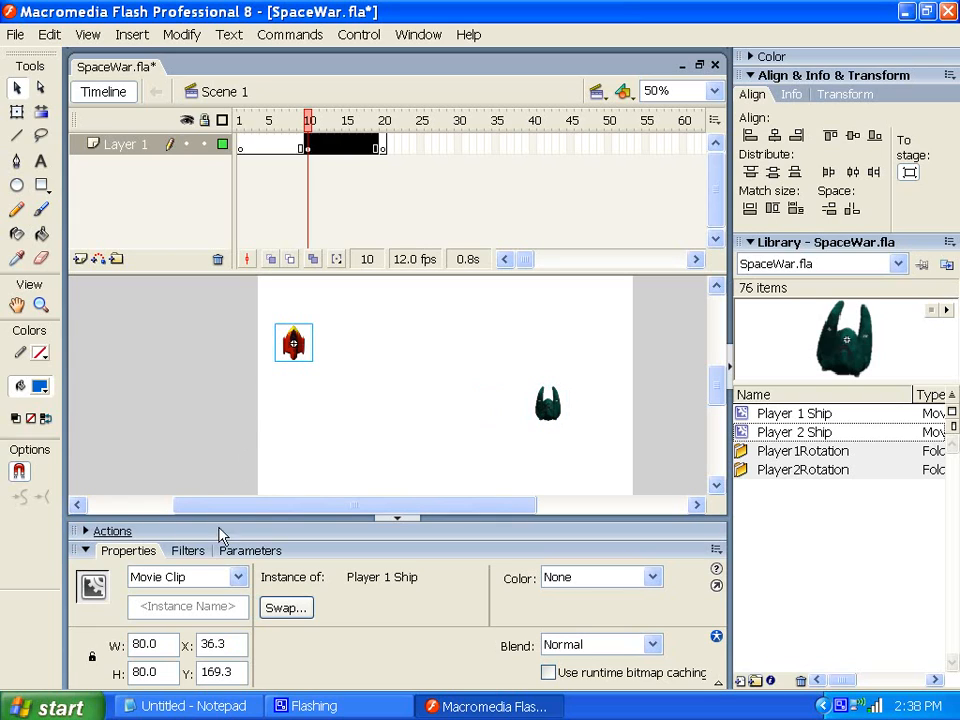
double_click(227, 648)
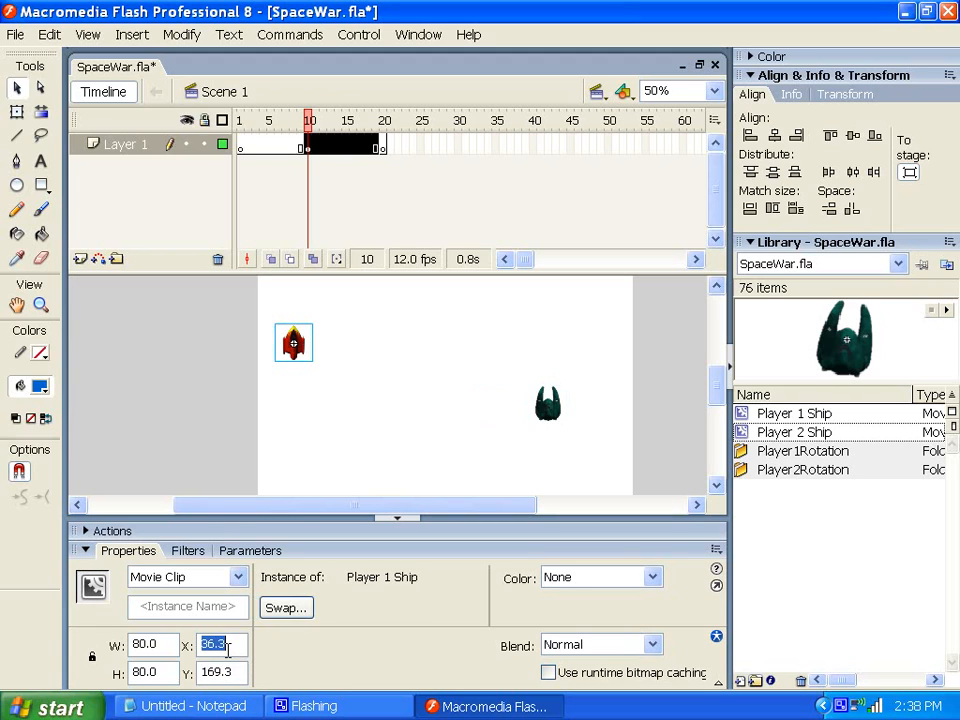
type("20")
key("Return")
Try X positions of 780 and 760 for the Player 2 Ship instance, and settle on 700
left_click(560, 415)
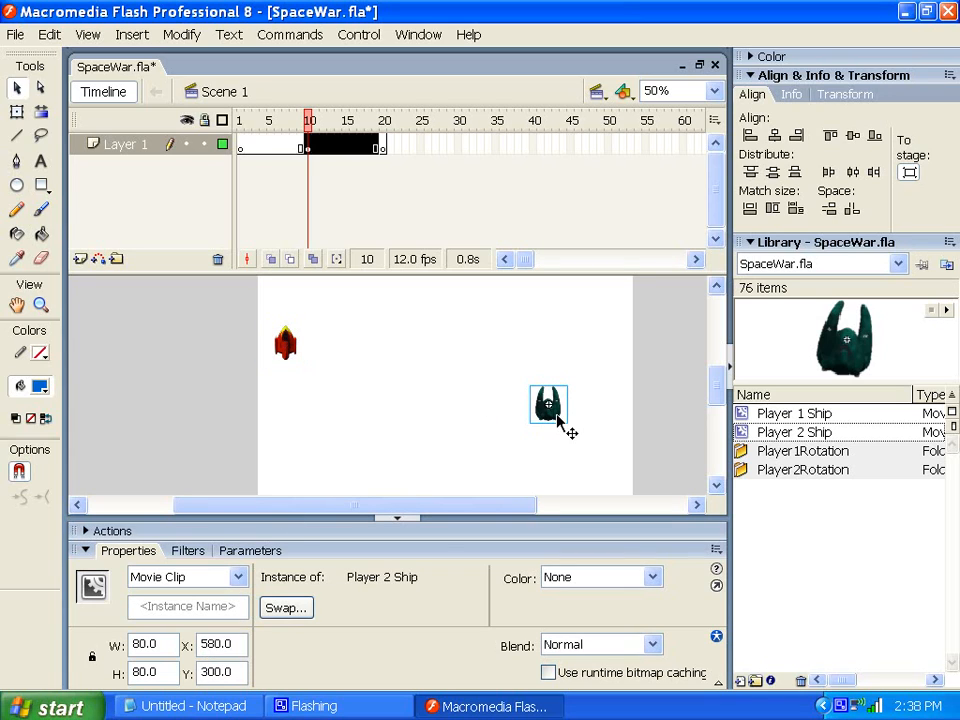
left_click(225, 645)
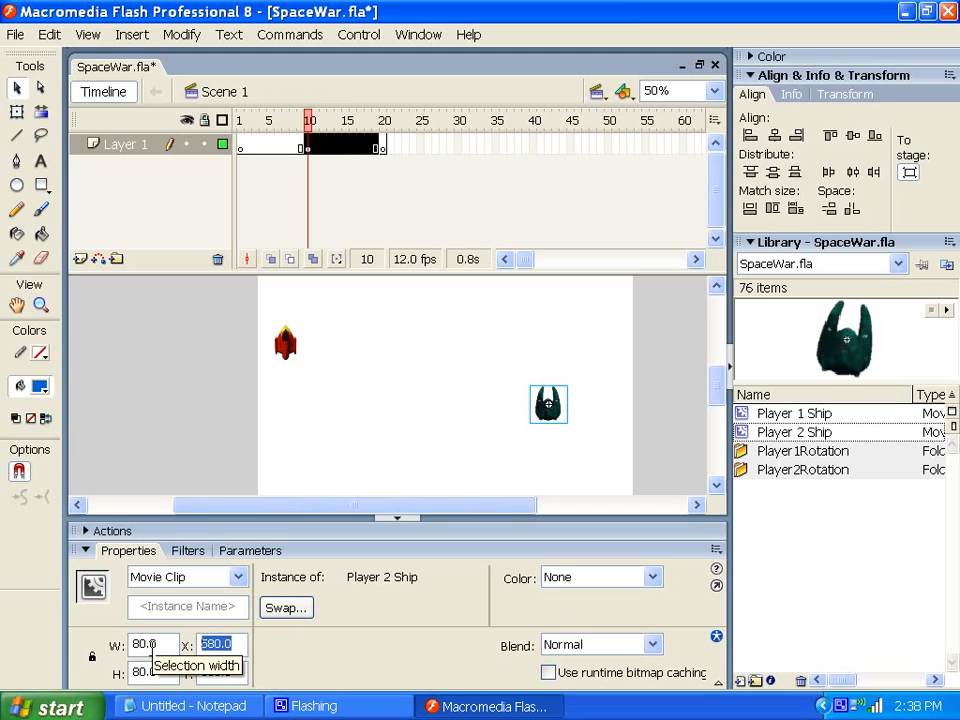
type("780")
key("Return")
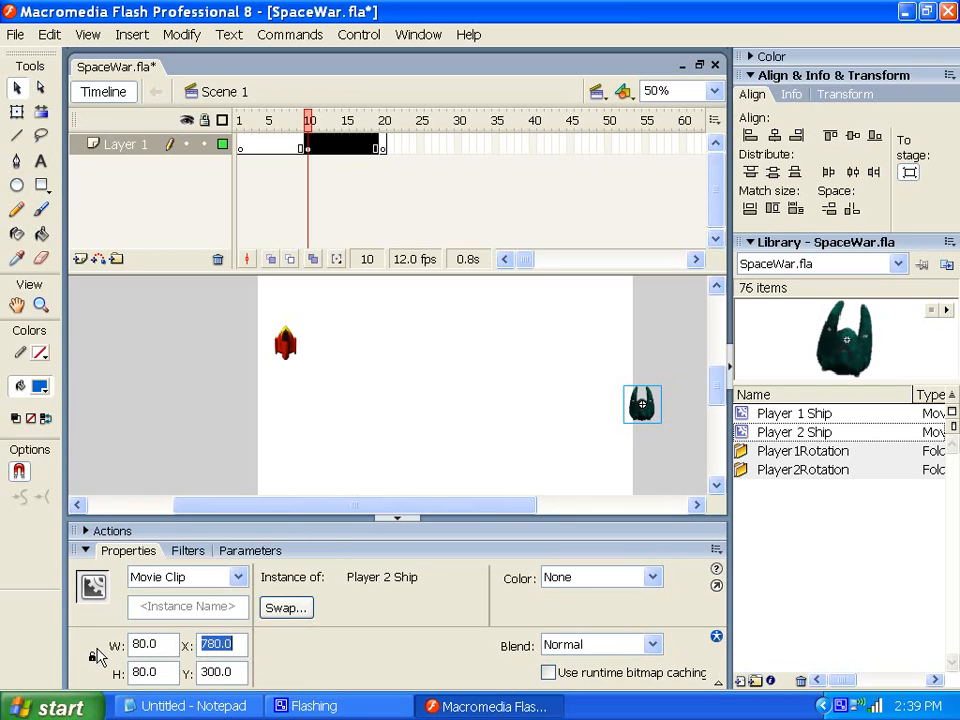
type("760")
key("Return")
type("700")
key("Return")
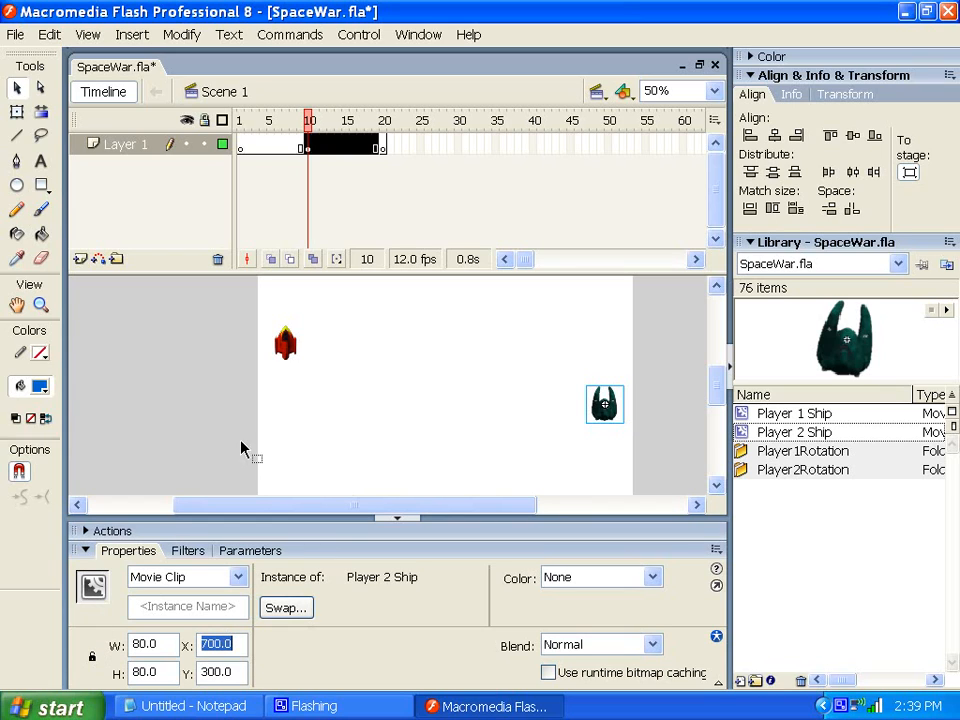
Set the Y position of the Player 1 Ship instance to 300 and deselect it
left_click(285, 348)
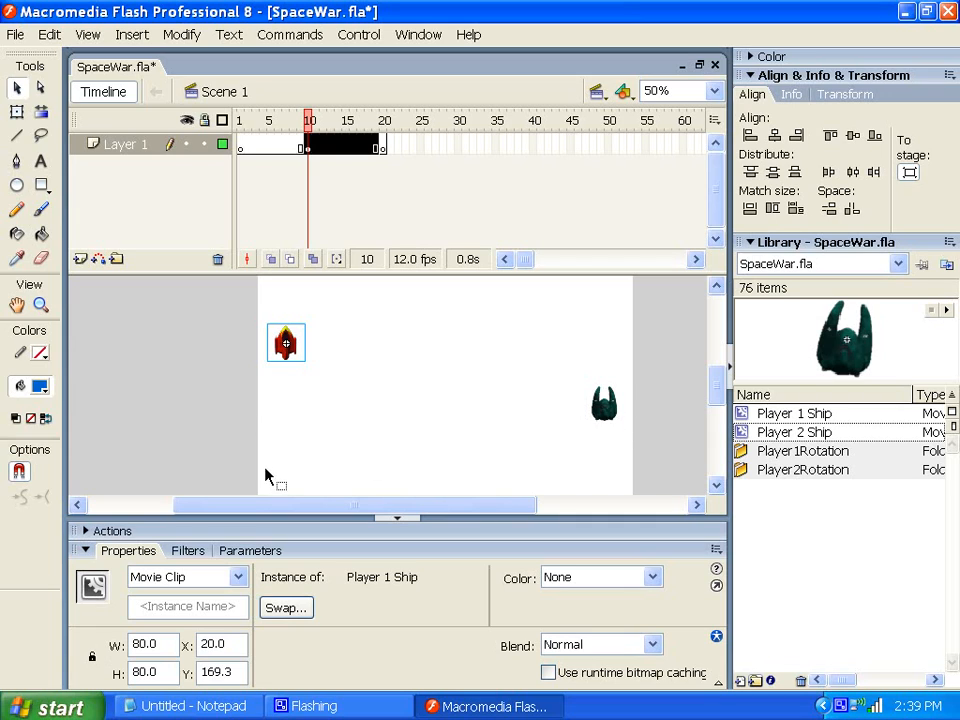
double_click(216, 671)
type("300")
key("Return")
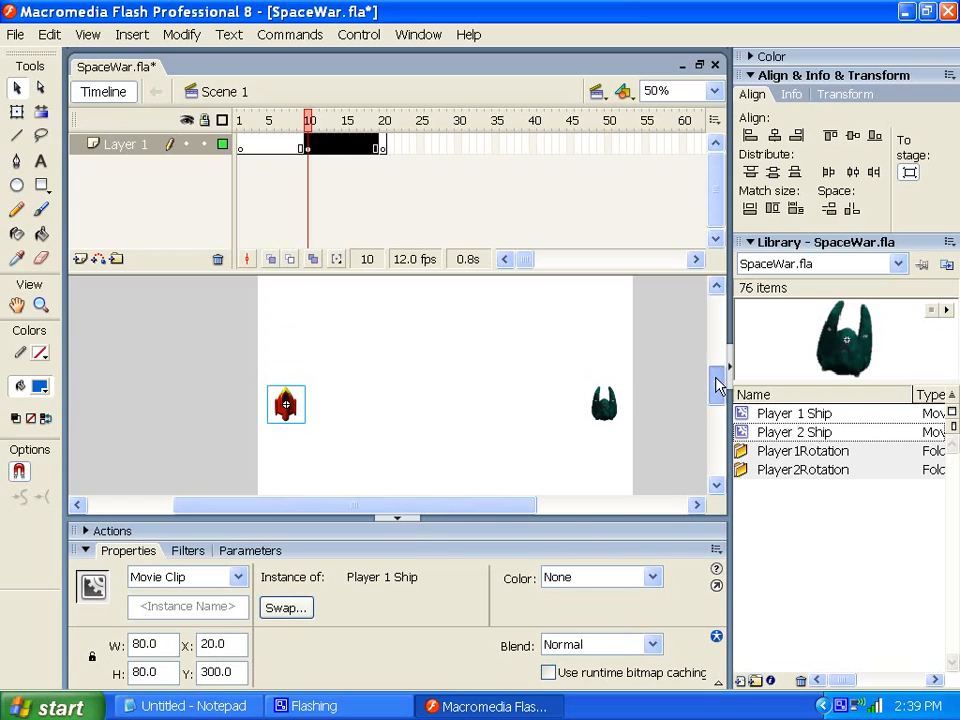
mouse_move(720, 384)
left_mouse_down()
mouse_move(722, 392)
mouse_move(720, 369)
mouse_move(720, 398)
left_mouse_up()
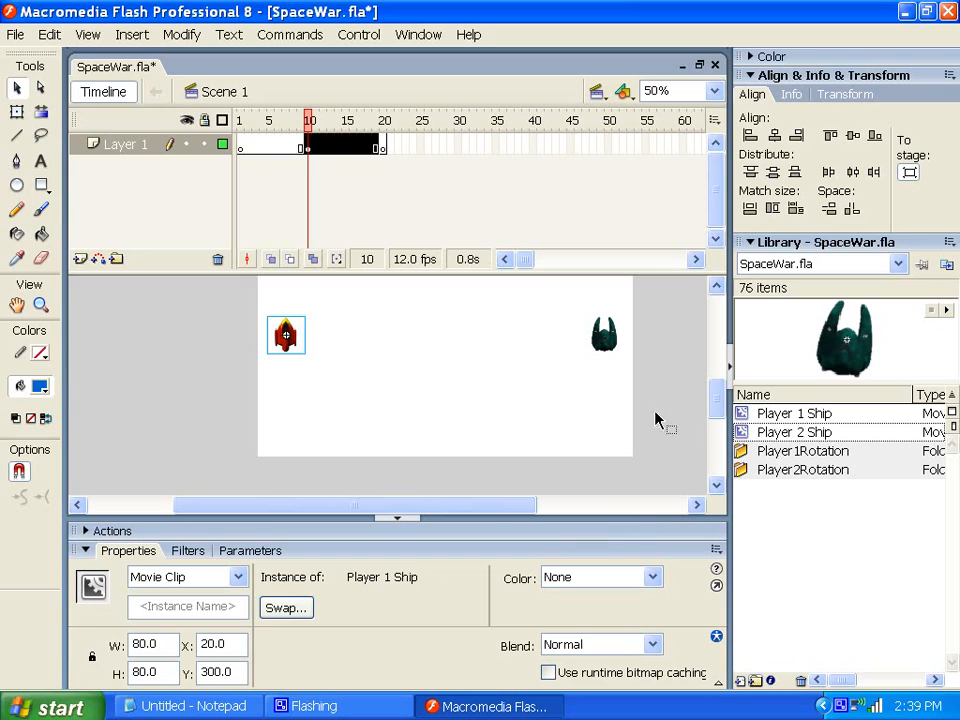
left_click(293, 414)
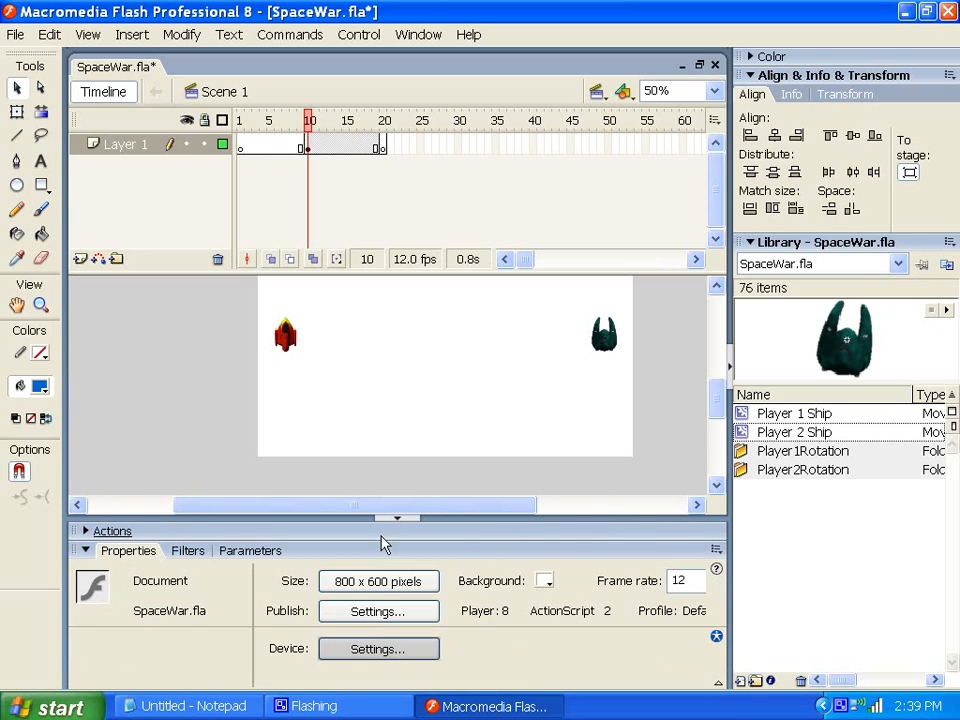
Change the document's background color from the document properties to the dark gray swatch
left_click(362, 592)
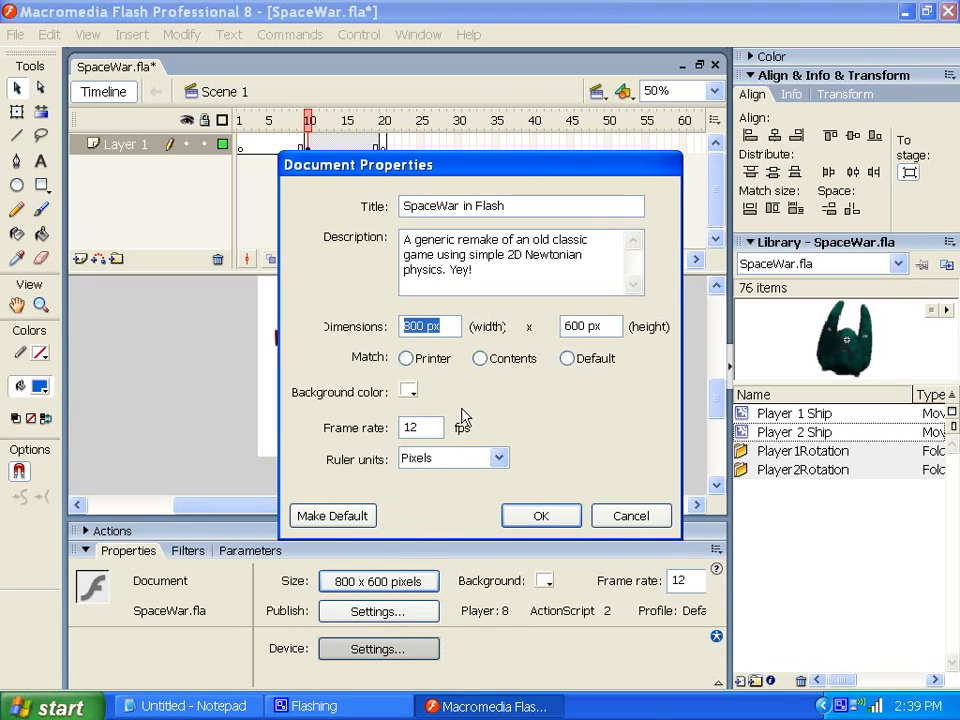
left_click(407, 391)
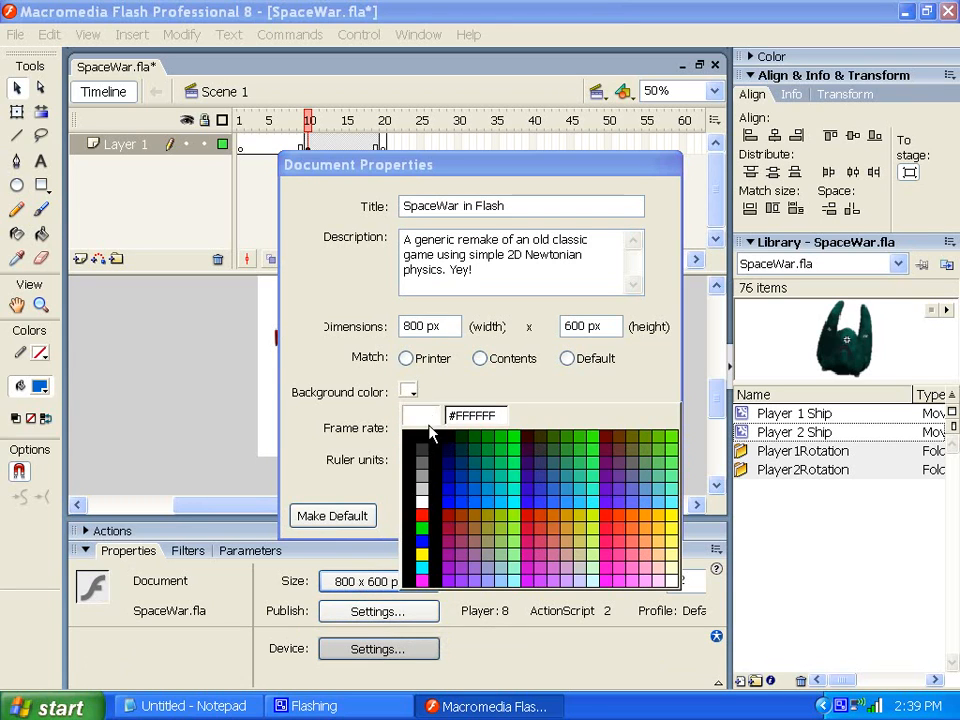
left_click(424, 461)
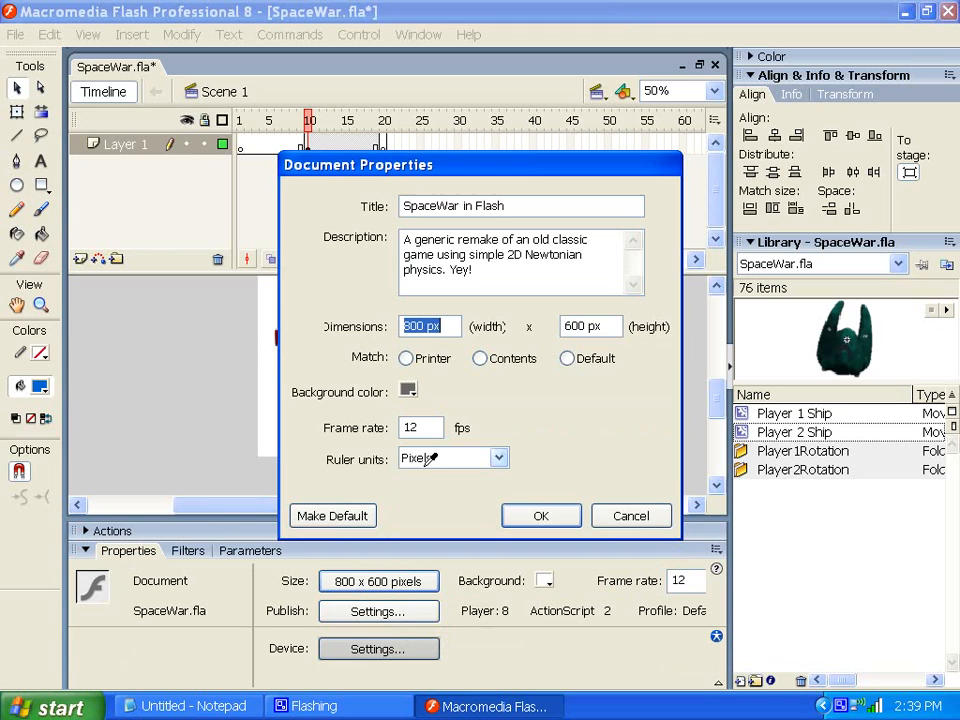
left_click(533, 519)
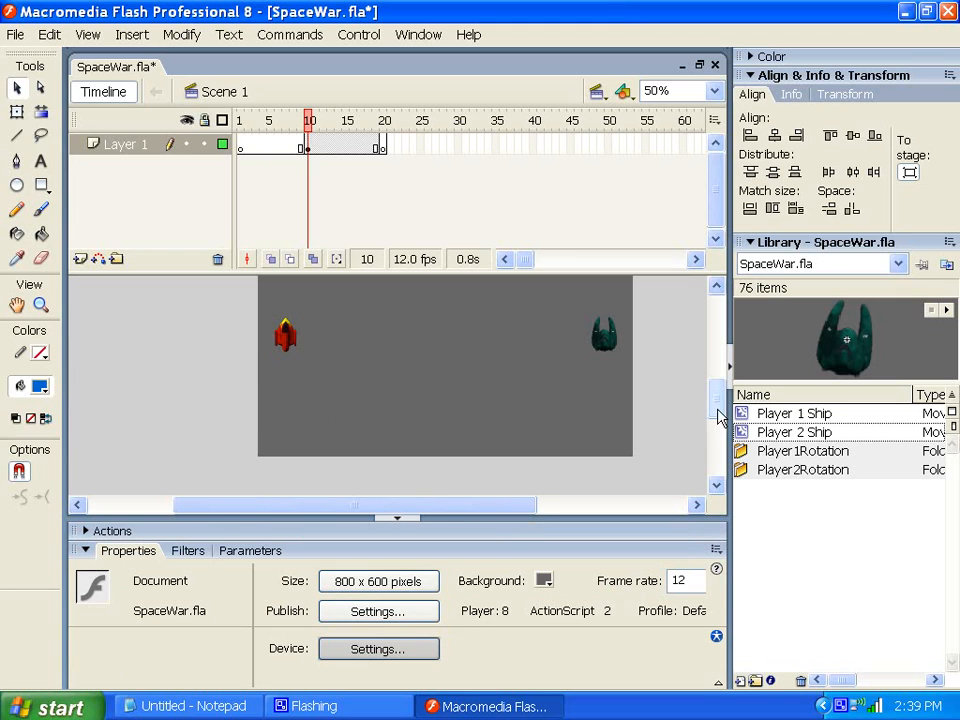
Save the SpaceWar.fla document with its current stage layout
mouse_move(718, 413)
left_mouse_down()
mouse_move(718, 379)
mouse_move(716, 410)
mouse_move(713, 401)
left_mouse_up()
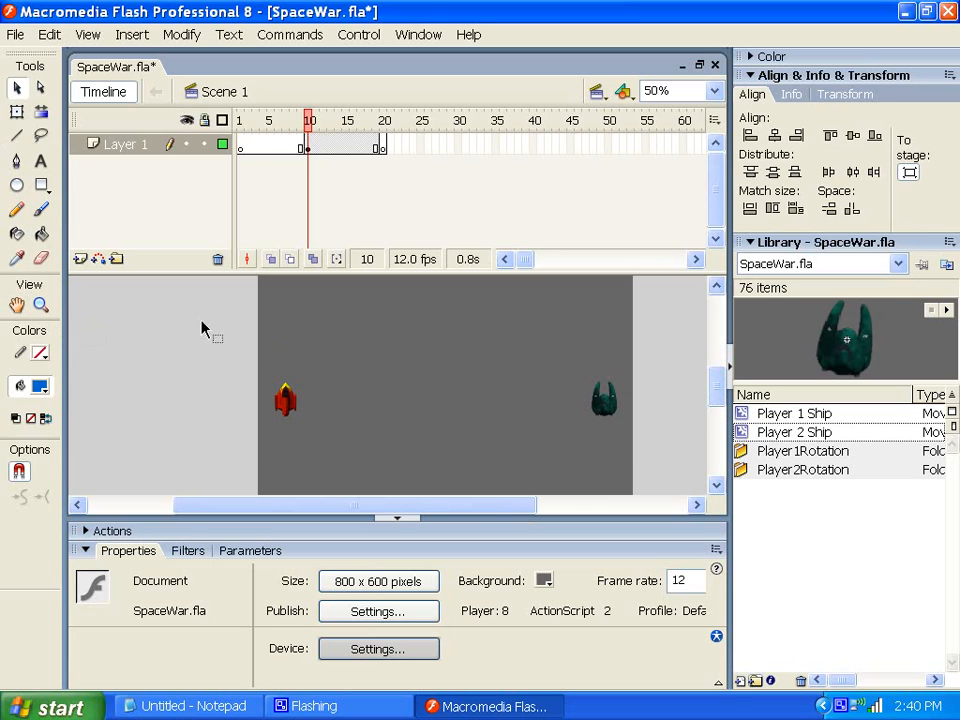
mouse_move(720, 394)
left_mouse_down()
mouse_move(707, 362)
mouse_move(714, 403)
left_mouse_up()
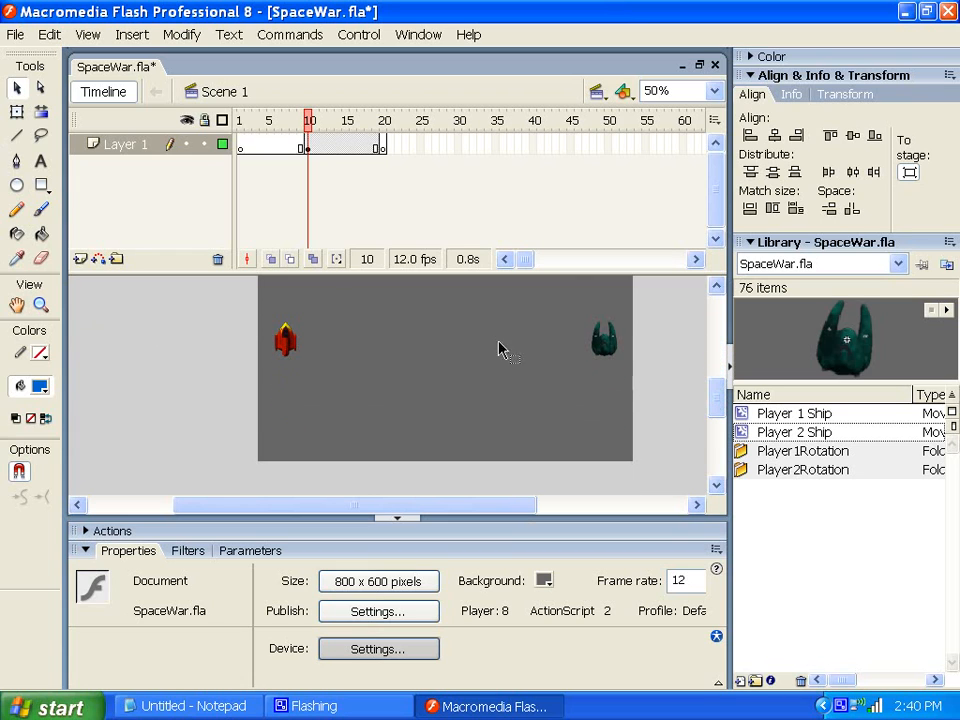
left_click(14, 34)
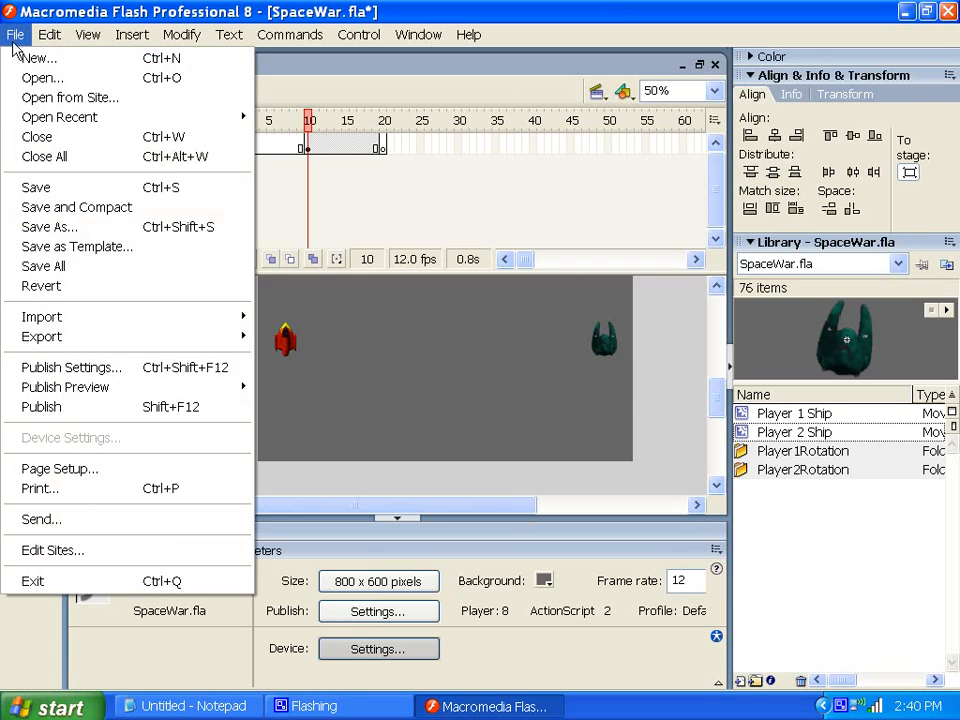
left_click(56, 187)
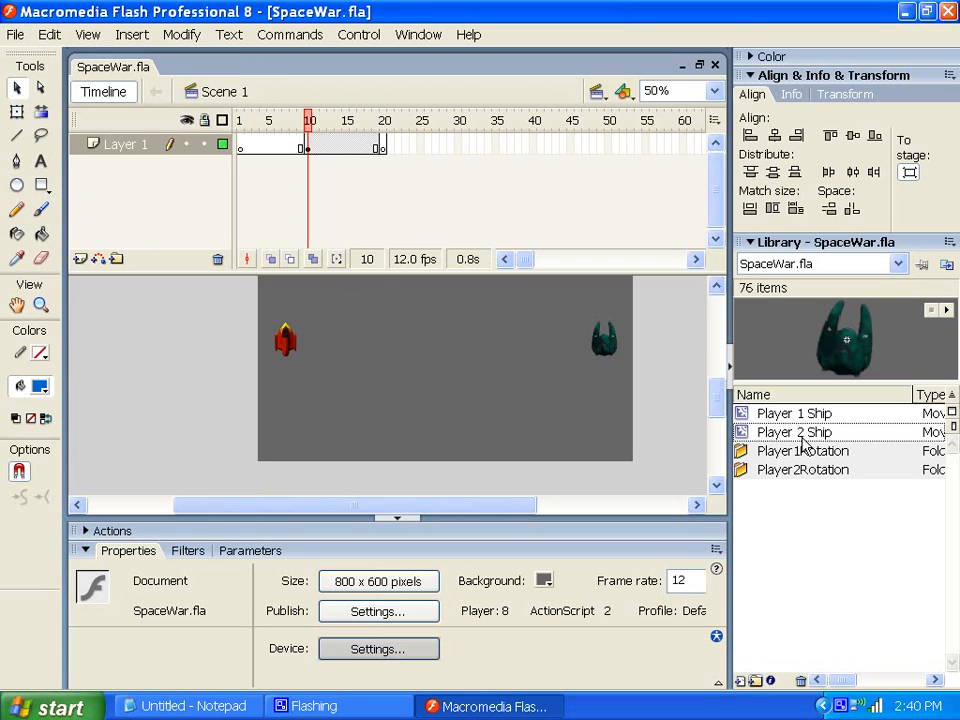
Look over the ships on the stage and play the Player 2 Ship movie clip's library preview
left_click_drag(720, 396, 728, 386)
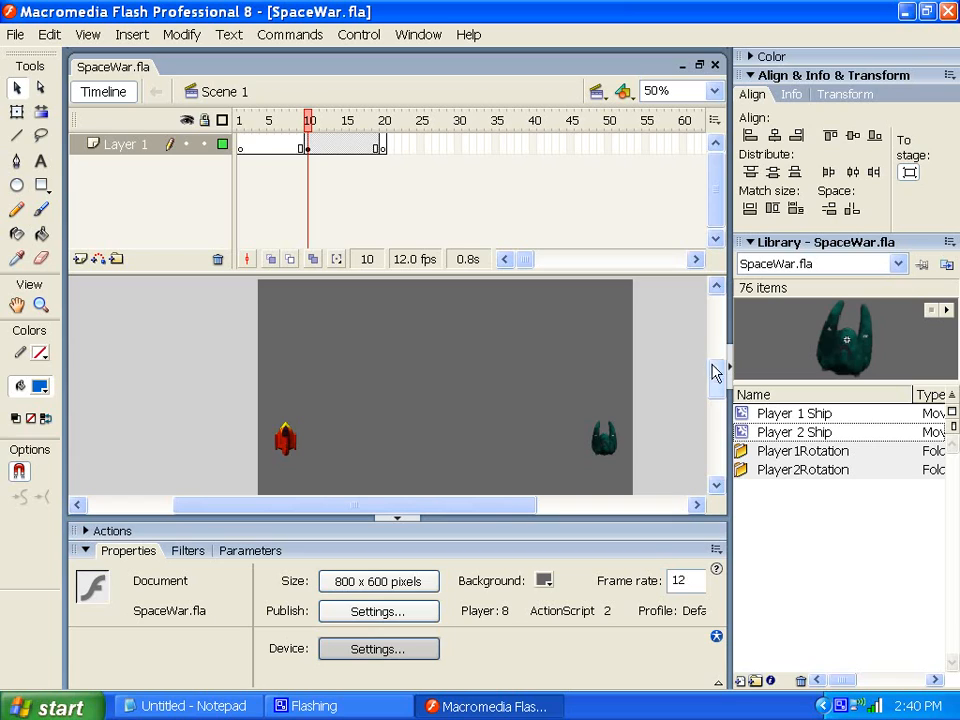
mouse_move(718, 371)
left_mouse_down()
mouse_move(718, 392)
mouse_move(718, 380)
left_mouse_up()
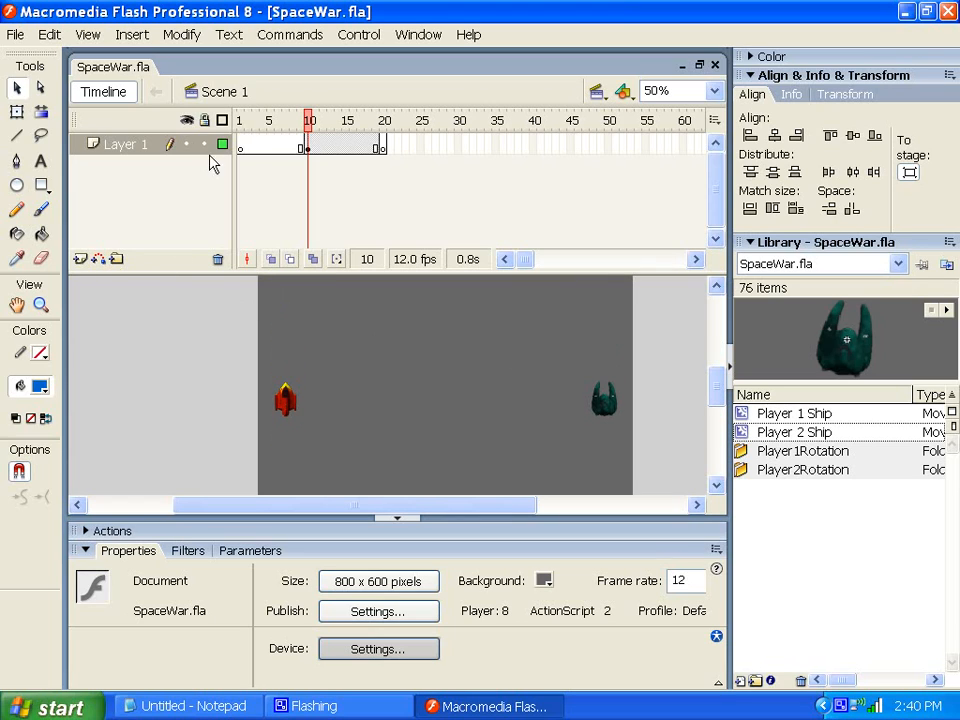
mouse_move(714, 392)
left_mouse_down()
mouse_move(714, 377)
mouse_move(709, 407)
mouse_move(705, 386)
mouse_move(714, 396)
left_mouse_up()
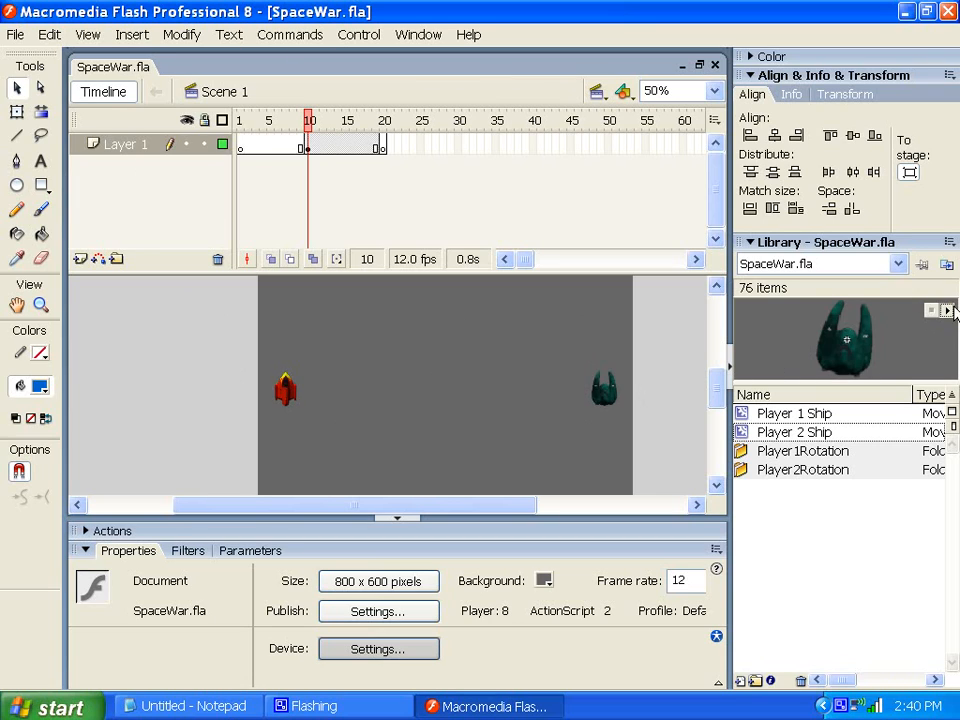
left_click(951, 311)
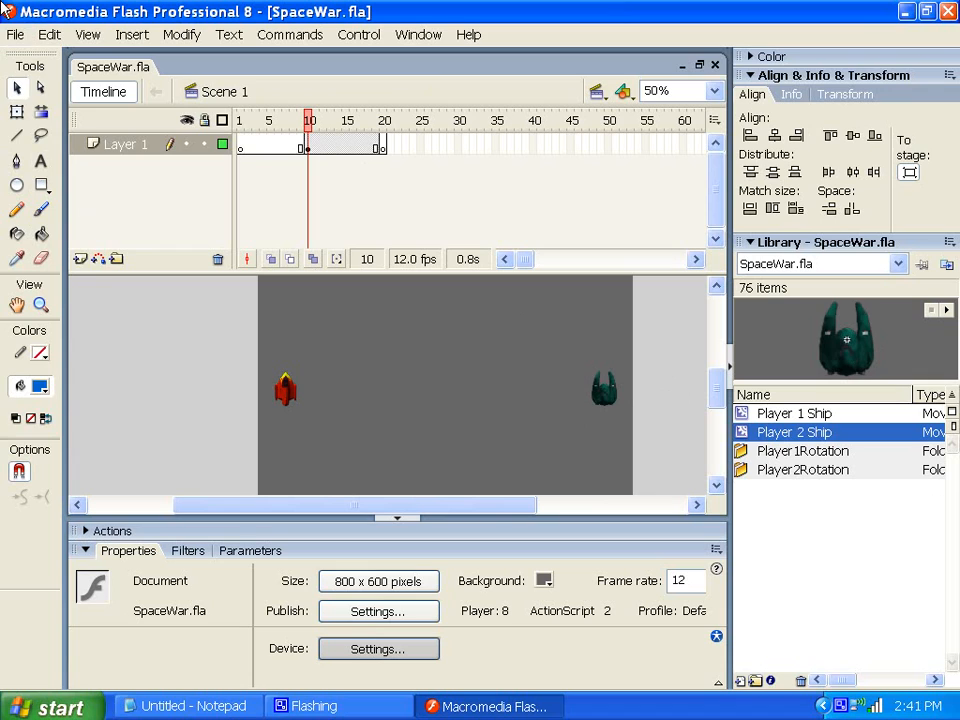
Exit Flash and return to the desktop
left_click(14, 35)
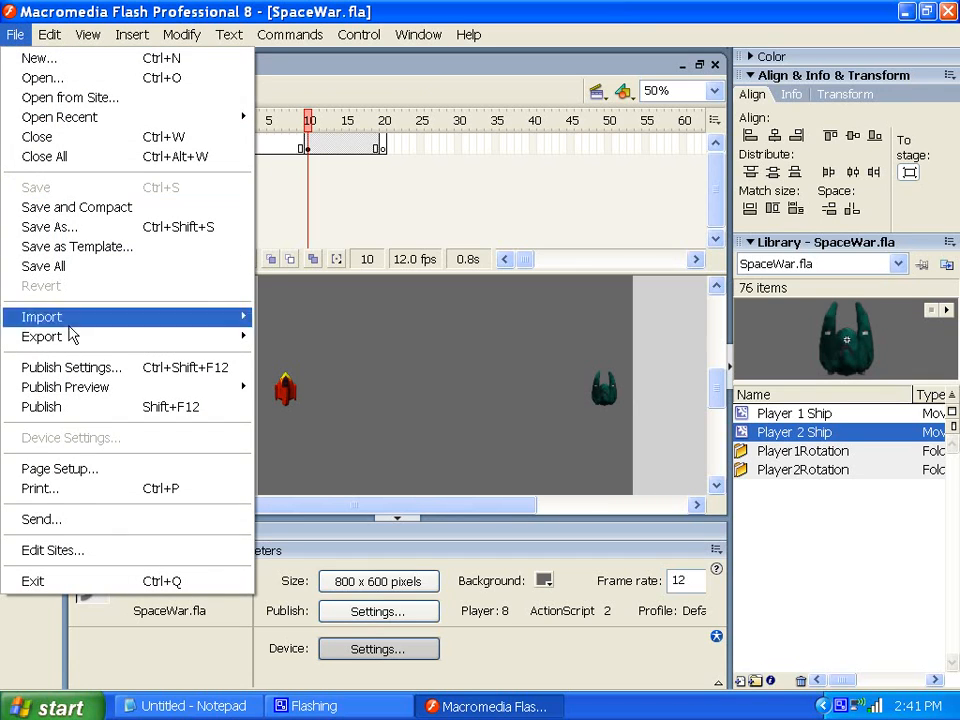
left_click(99, 581)
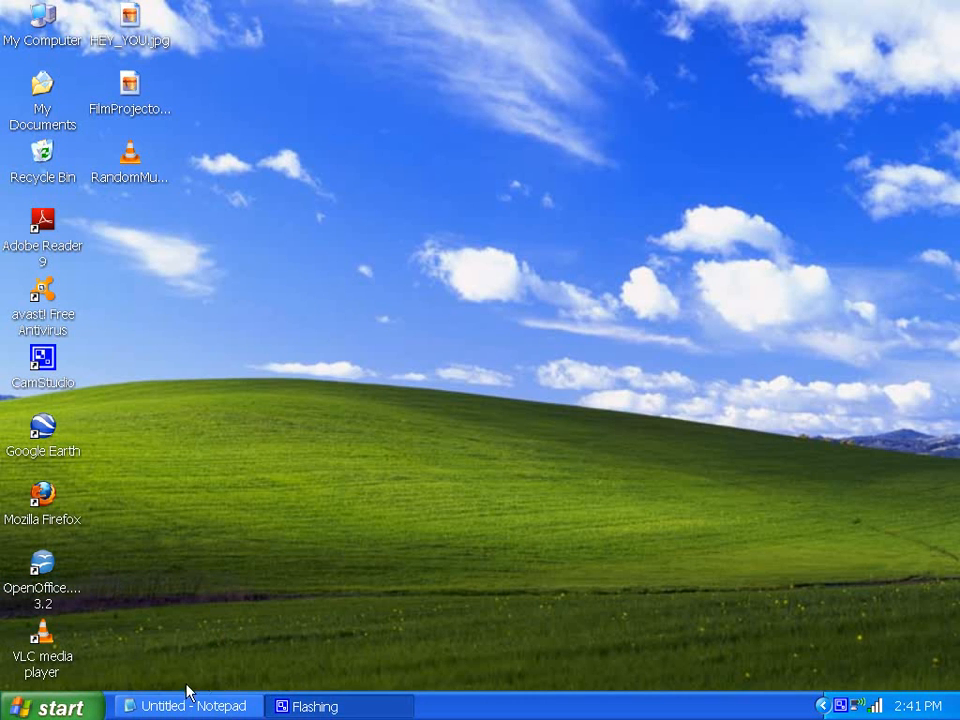
left_click(845, 705)
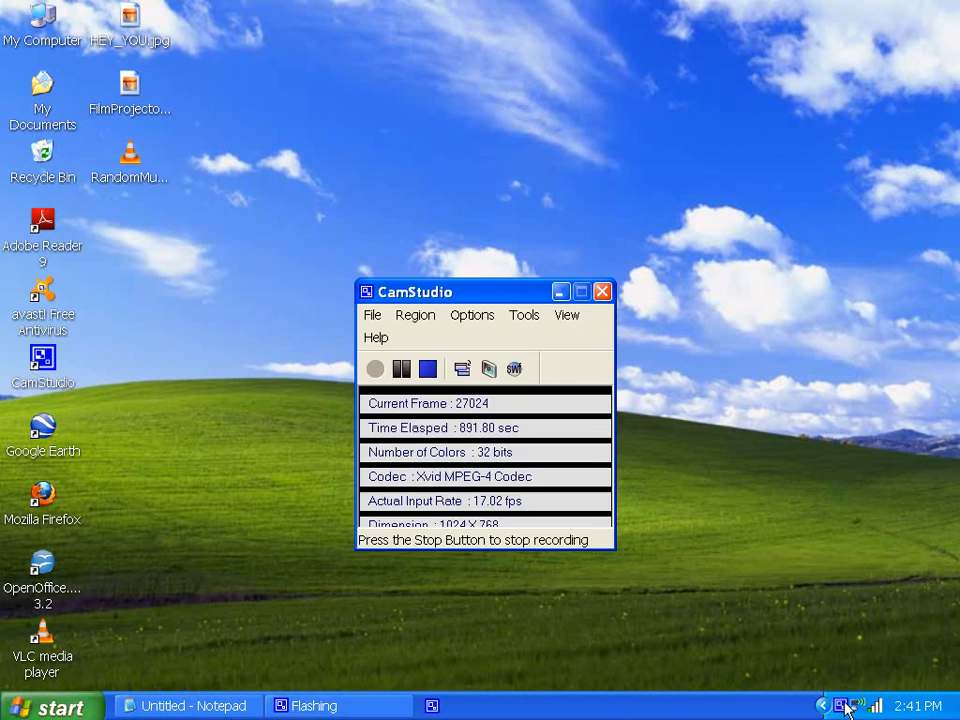